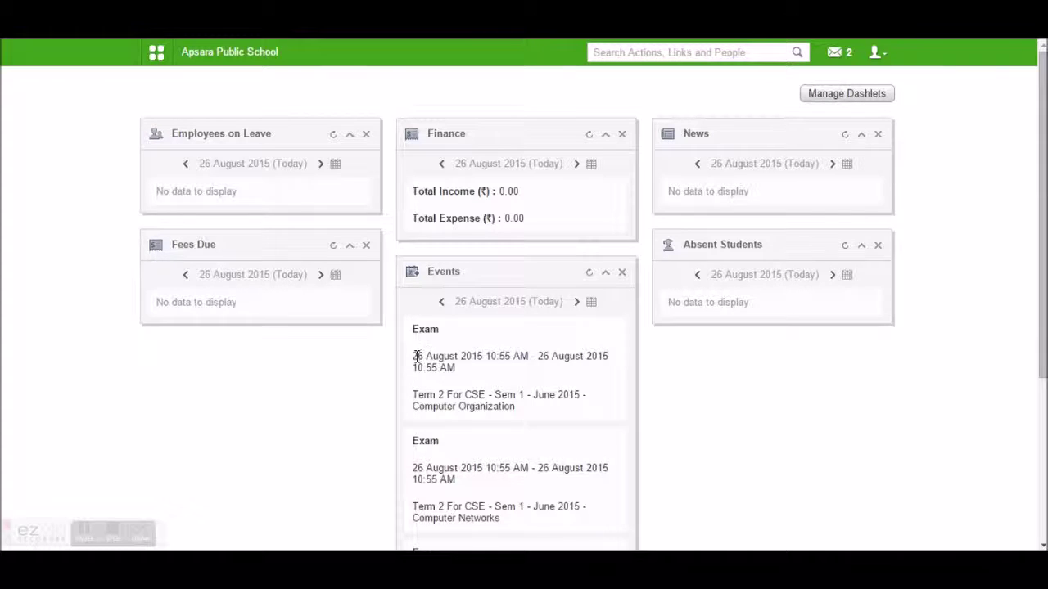
Step: Open the Create Fees page of the Finance module's fee management
click(159, 53)
click(517, 99)
click(192, 149)
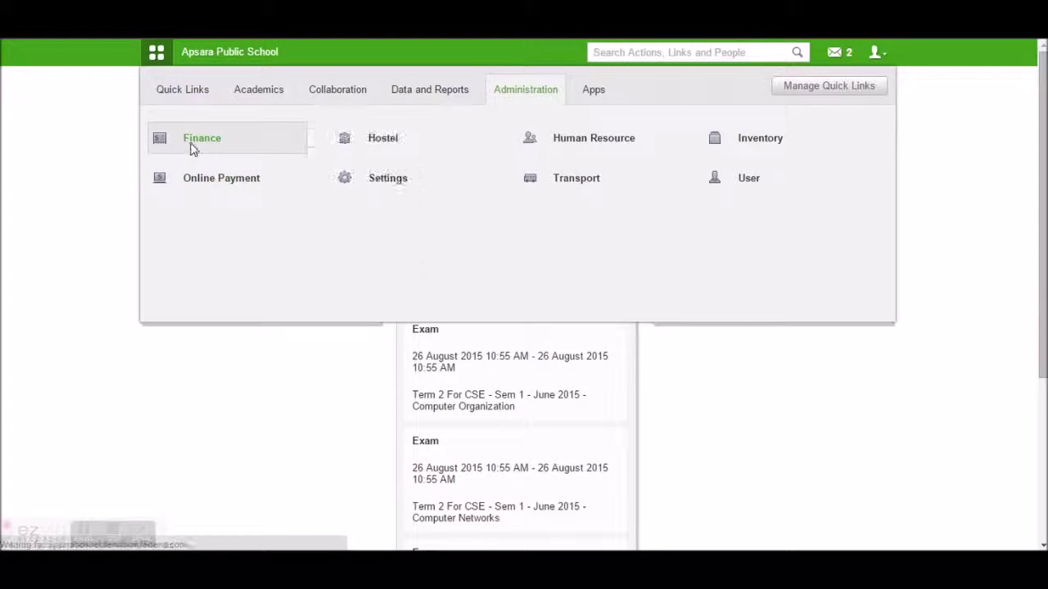
click(269, 195)
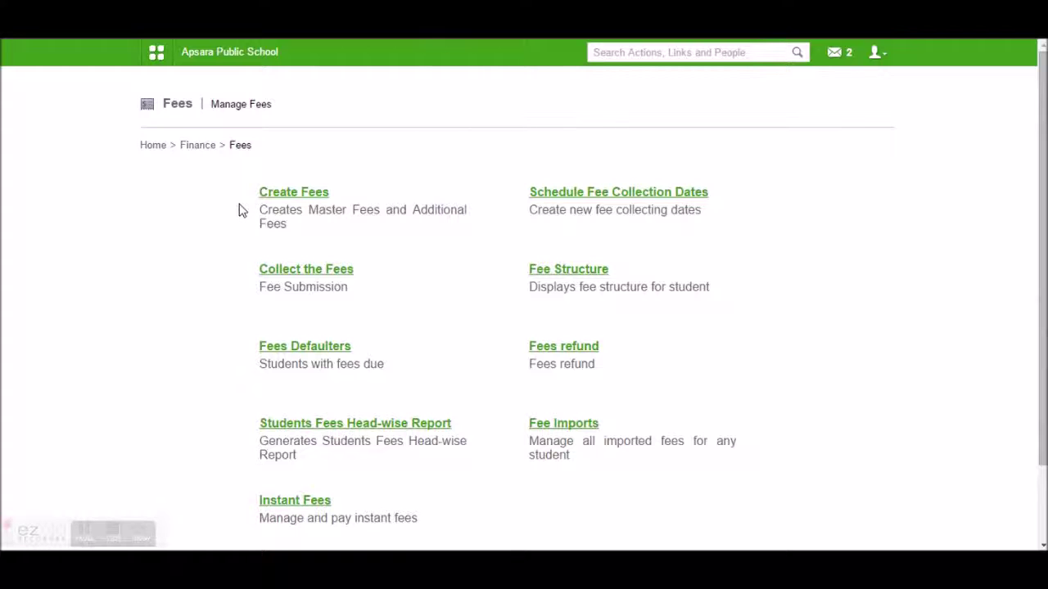
click(320, 196)
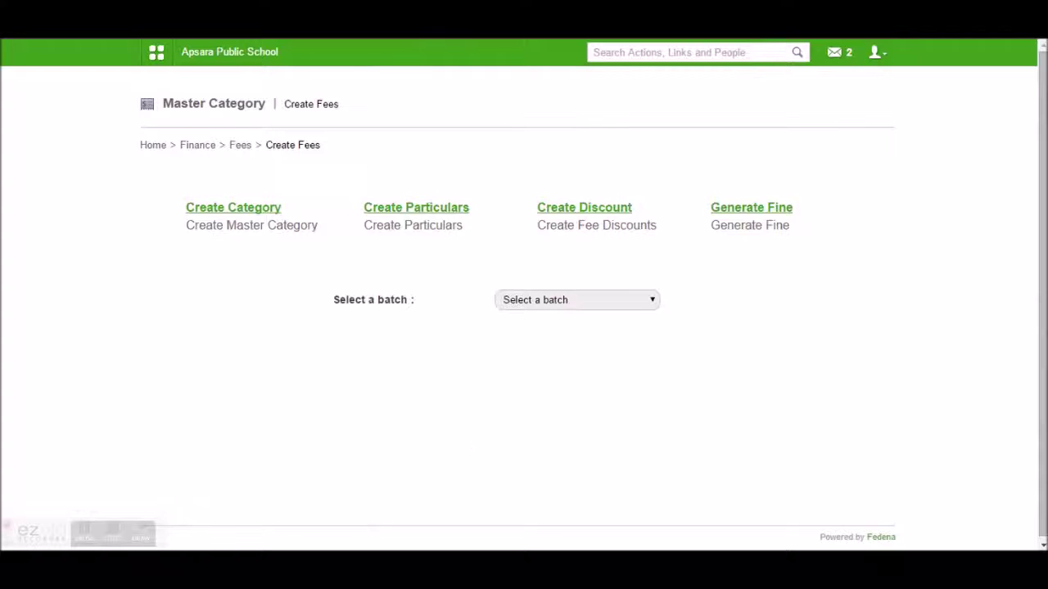
Step: Switch to the Notepad notes and review the Term 1 fee (CSE) items and amounts, then return to the browser
click(371, 562)
drag(417, 147, 438, 119)
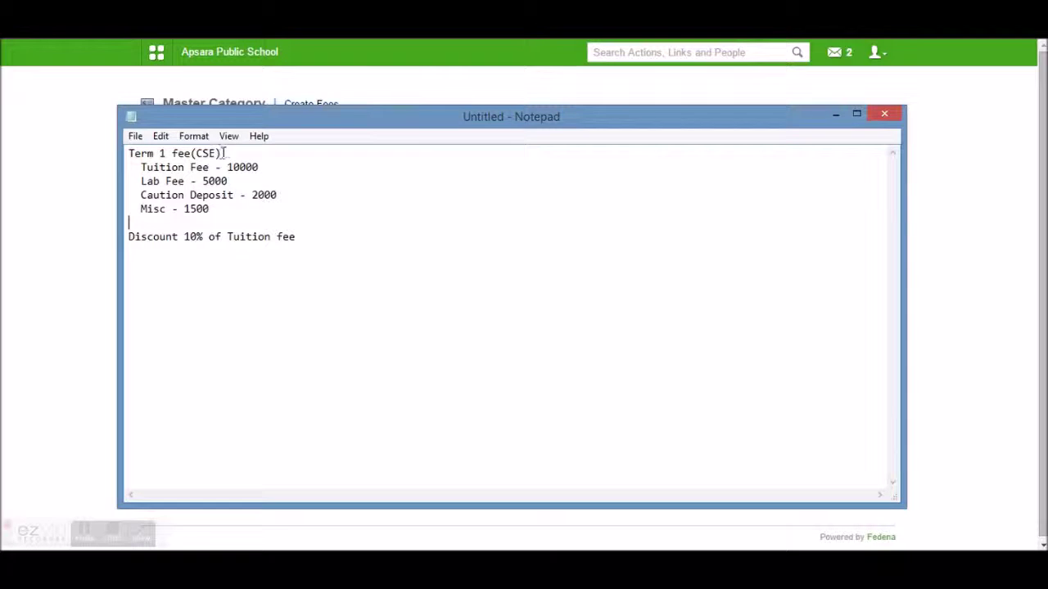
drag(227, 153, 141, 153)
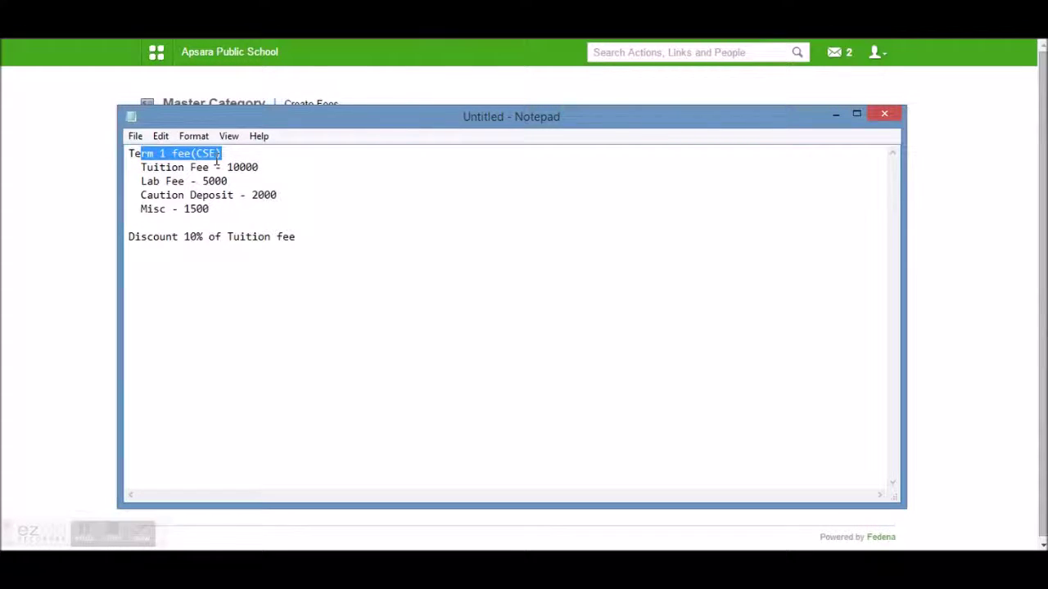
click(273, 167)
drag(271, 167, 210, 181)
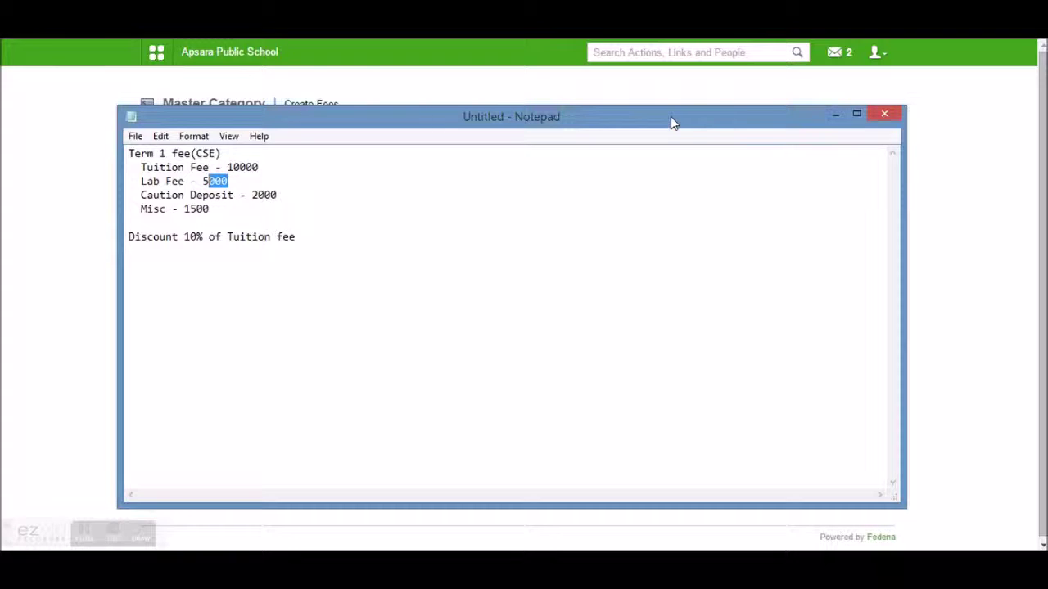
drag(671, 116, 730, 122)
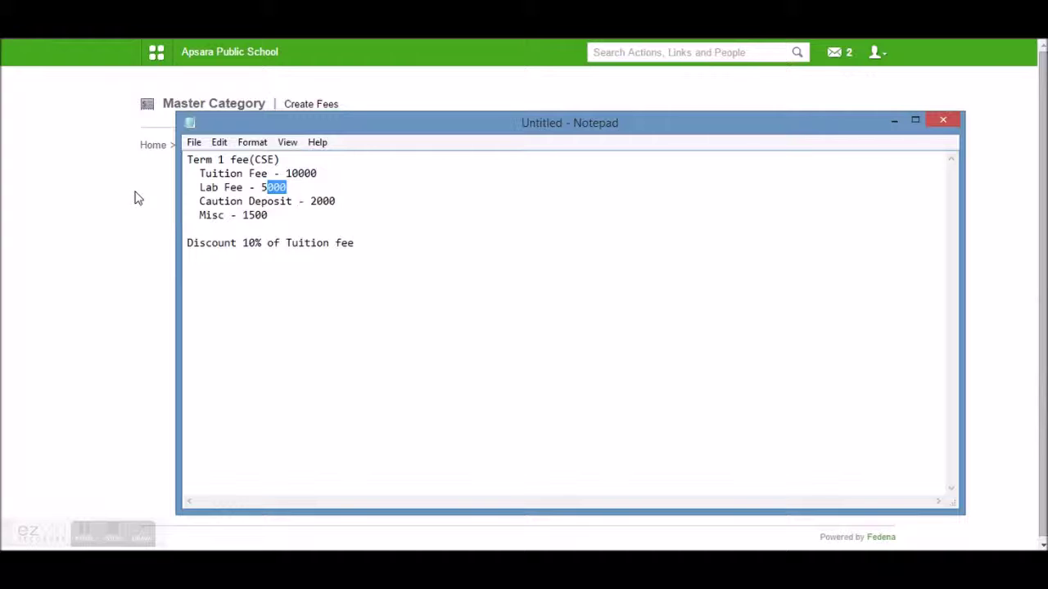
drag(280, 160, 187, 159)
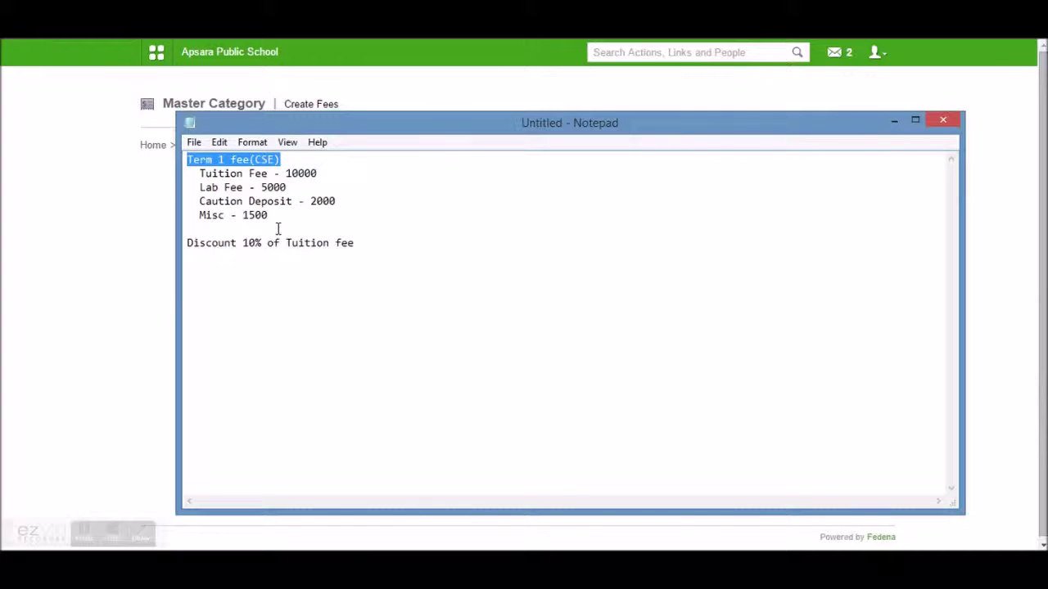
click(141, 234)
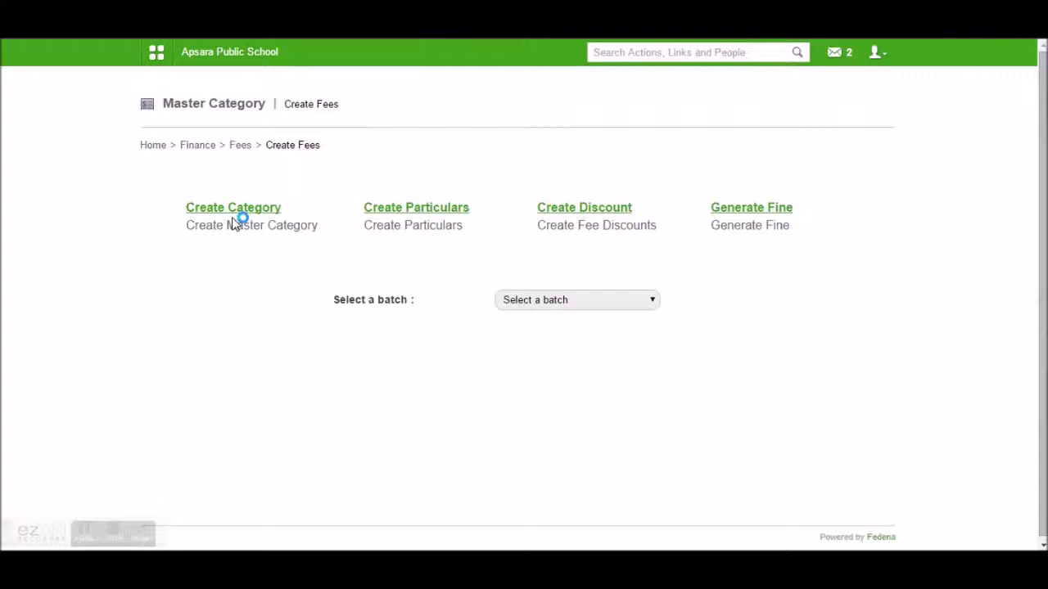
Step: Start a new master fee category and name it Term 1 Fee CSE
click(233, 208)
click(520, 108)
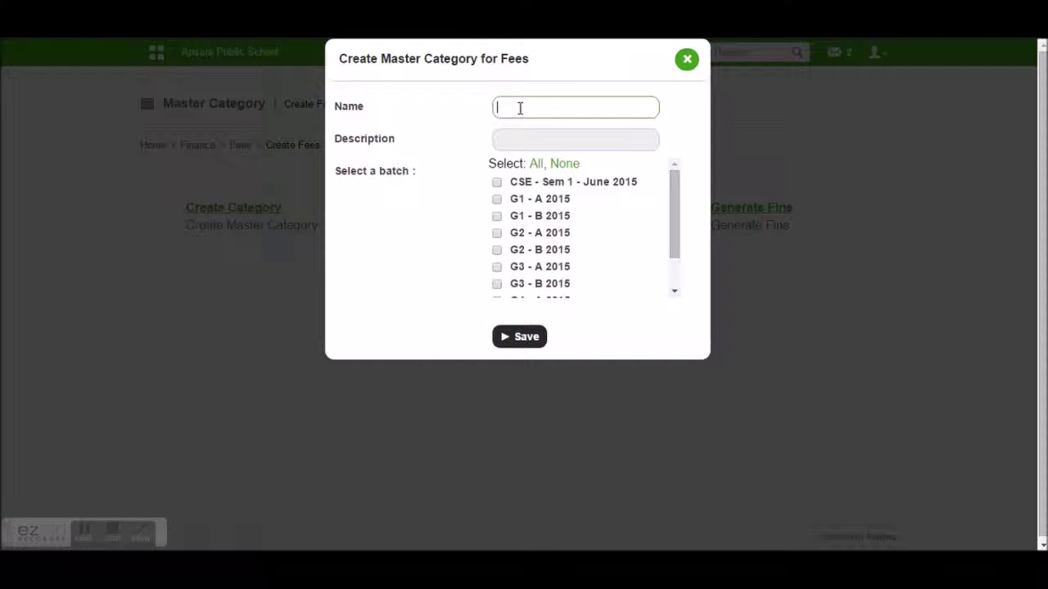
text(Term 1 Fee (CSE))
click(551, 108)
text(()
key(BackSpace)
Step: Describe the category as "cse batch", assign it to the CSE - Sem 1 - June 2015 batch and save it
click(561, 143)
text(s)
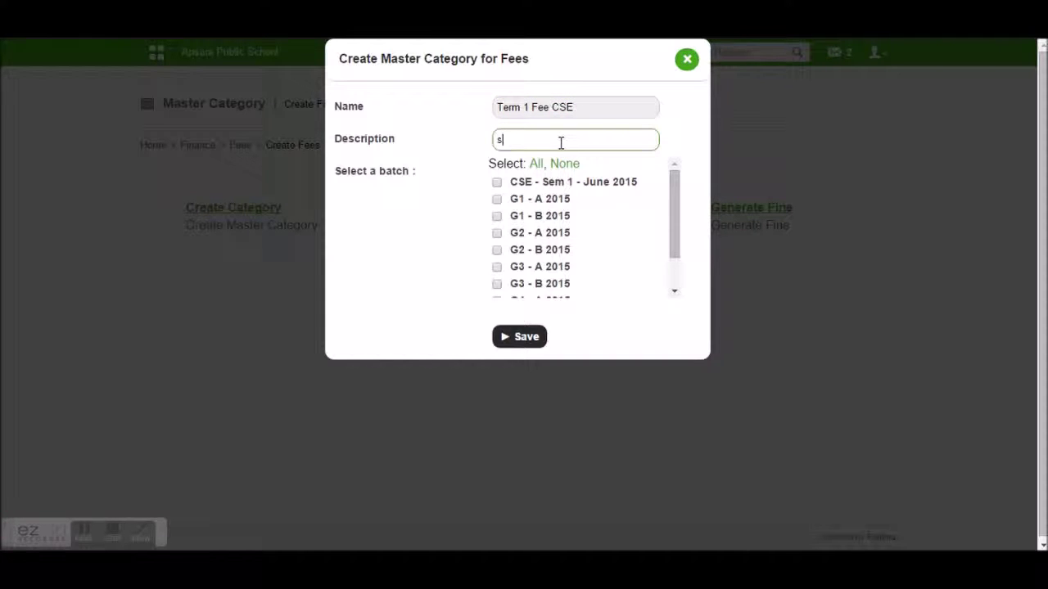
text(cse batch)
click(497, 182)
scroll(573, 215, down, 3)
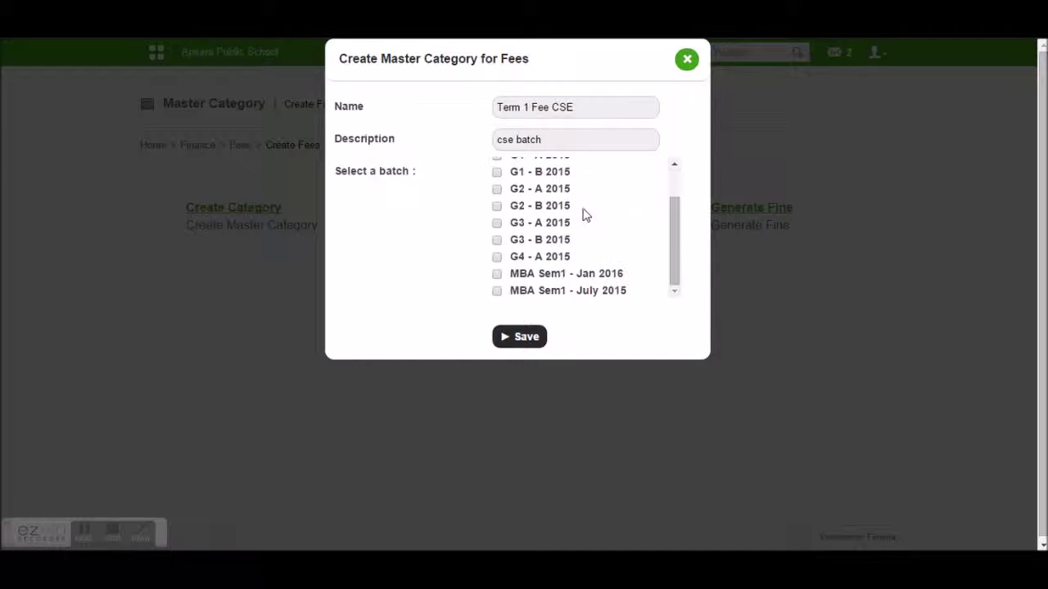
scroll(583, 216, up, 3)
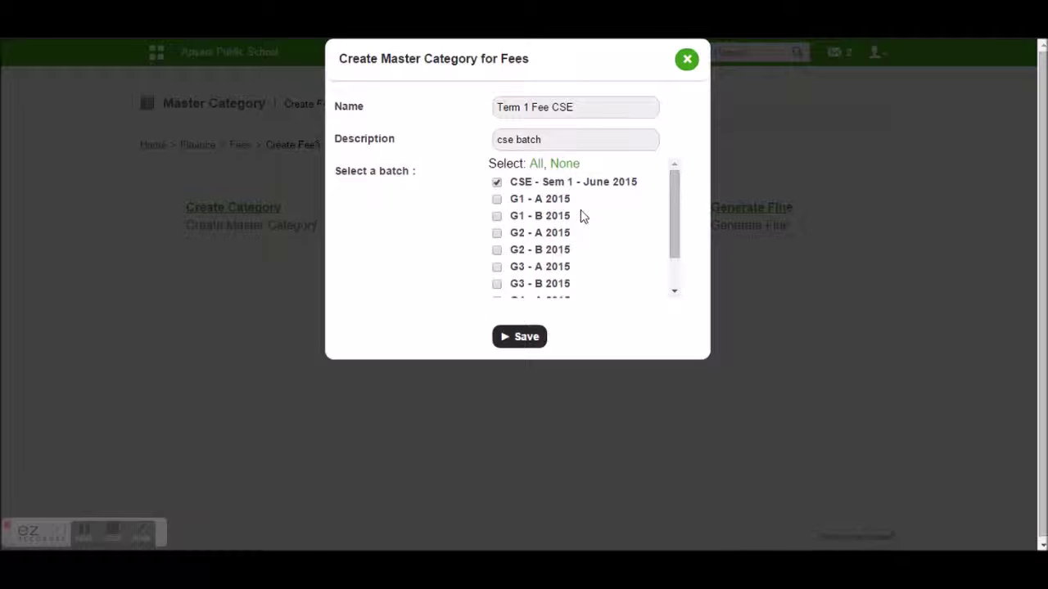
click(524, 337)
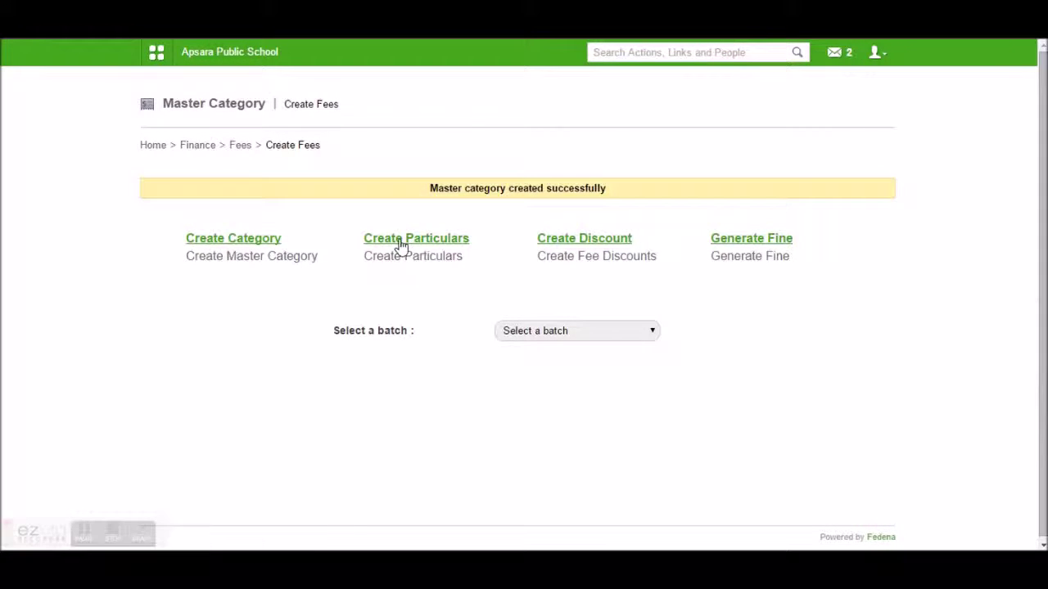
Step: Review the listed fee items in Notepad, then start a fee particular for category Term 1 Fee CSE and batch CSE - Sem 1 - June 2015
key(alt+Tab)
drag(273, 216, 203, 172)
click(413, 240)
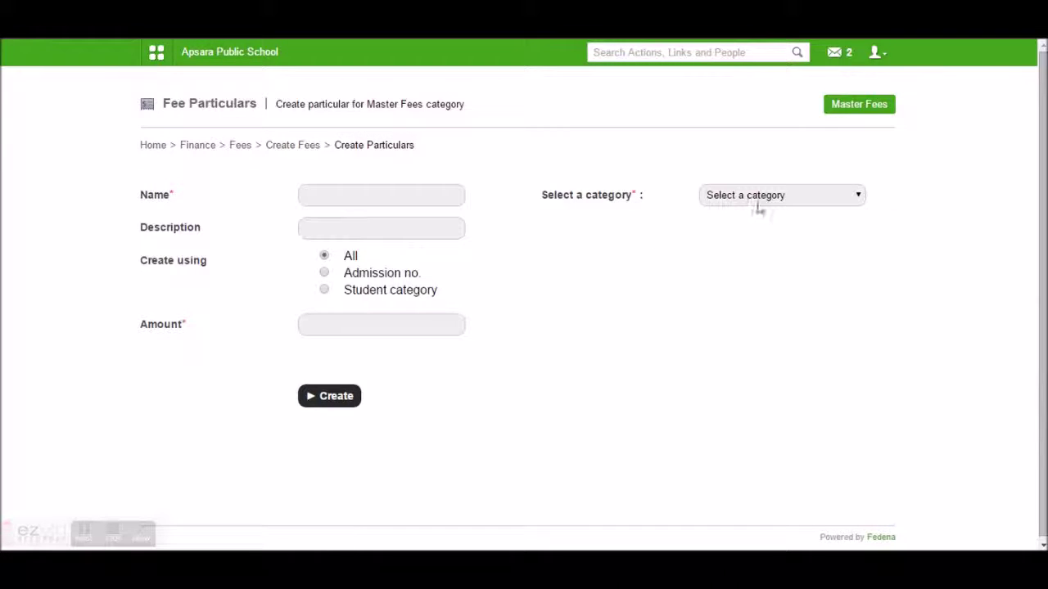
click(754, 199)
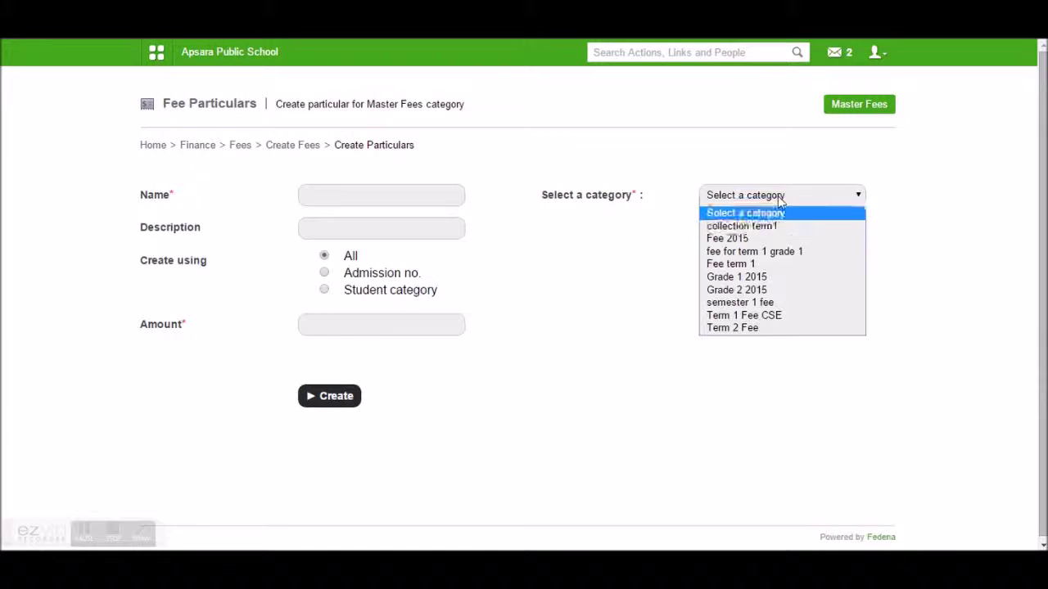
click(763, 316)
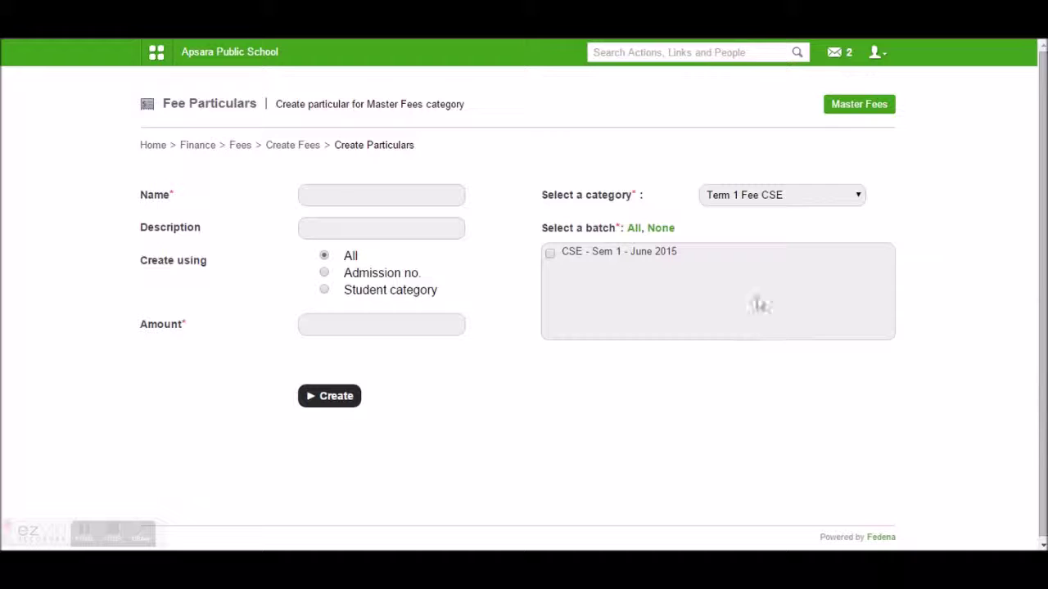
click(550, 255)
Step: Check the tuition amount in the notes, then create the particular as Tuition Fee with an amount of 10000 for all students
click(328, 195)
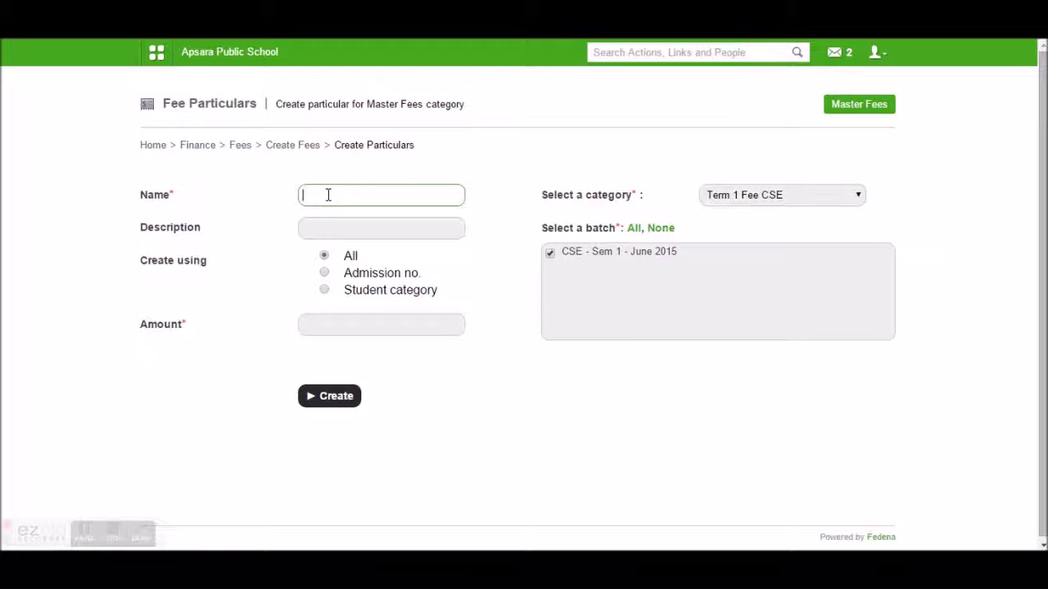
key(alt+Tab)
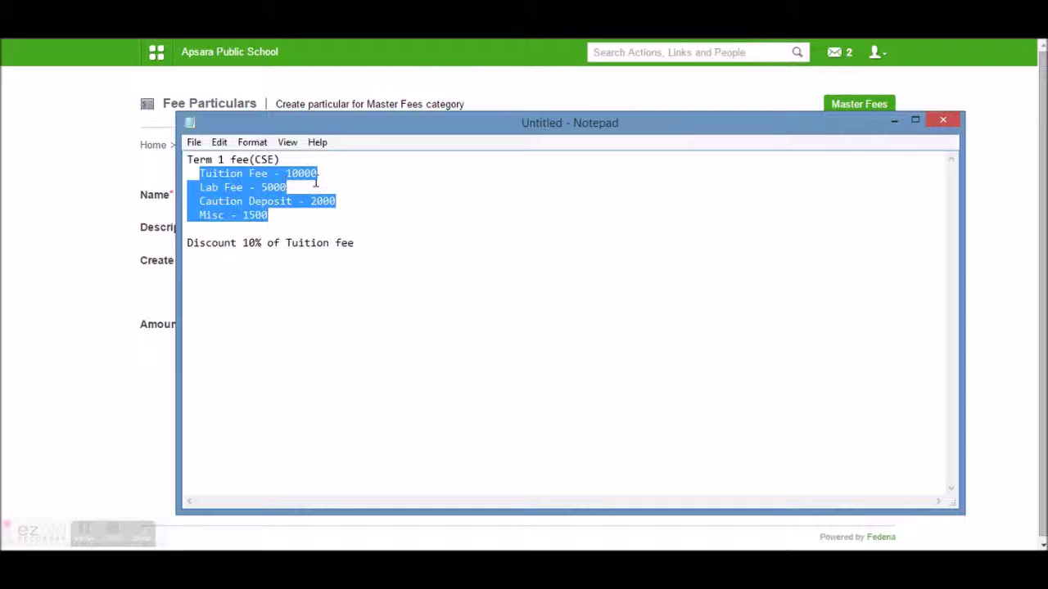
drag(321, 174, 289, 175)
key(alt+Tab)
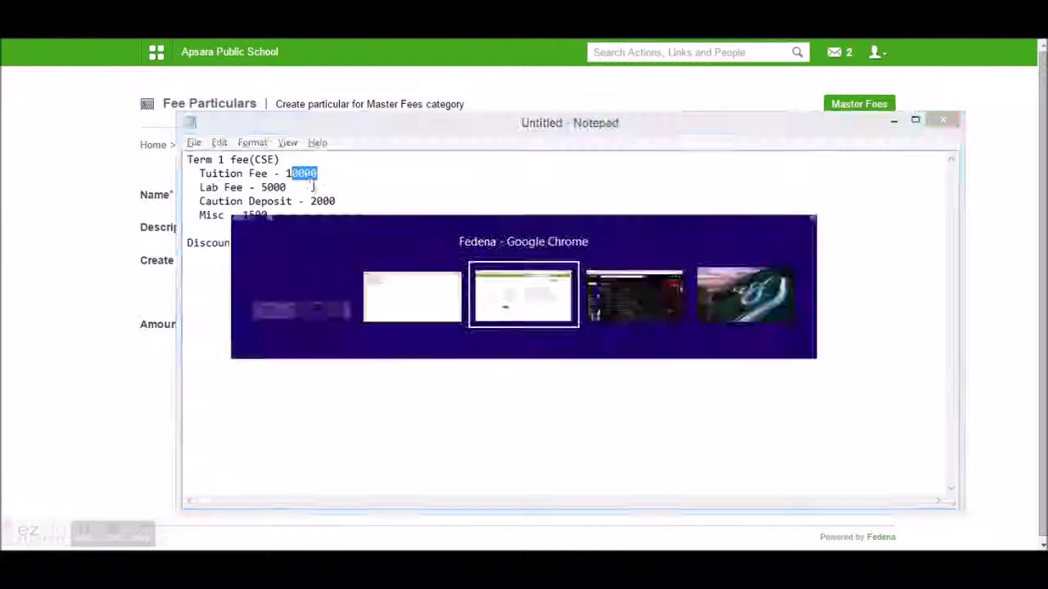
text(Tui)
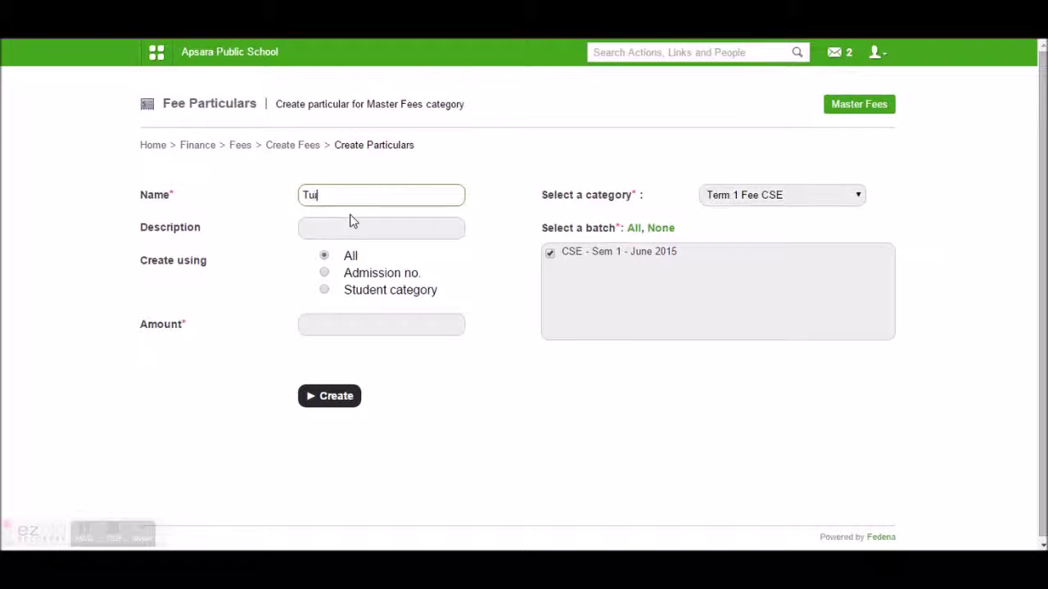
text(ttio Fee)
click(336, 316)
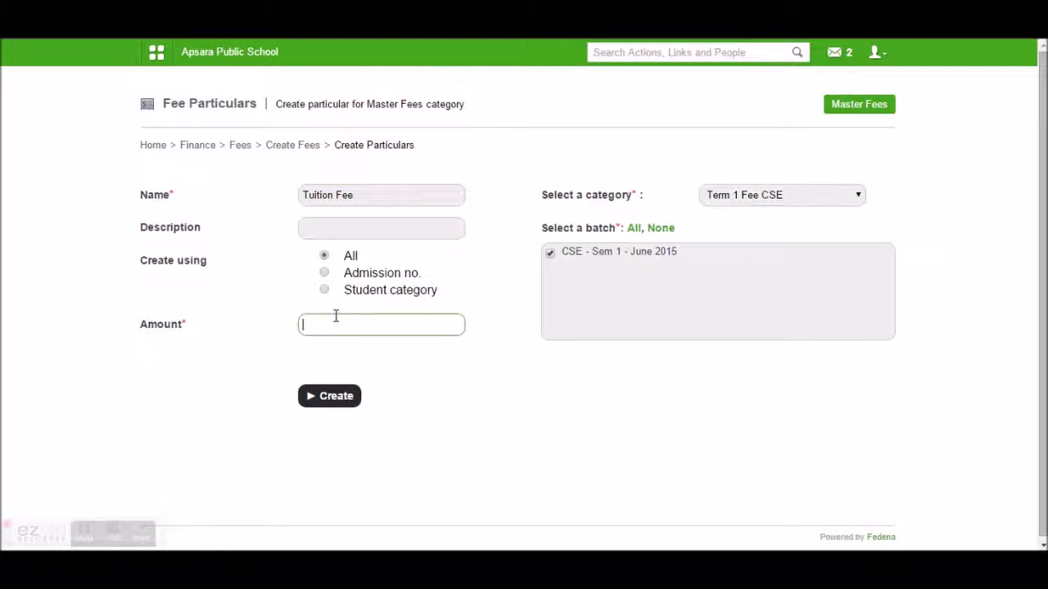
text(10000)
drag(364, 258, 351, 259)
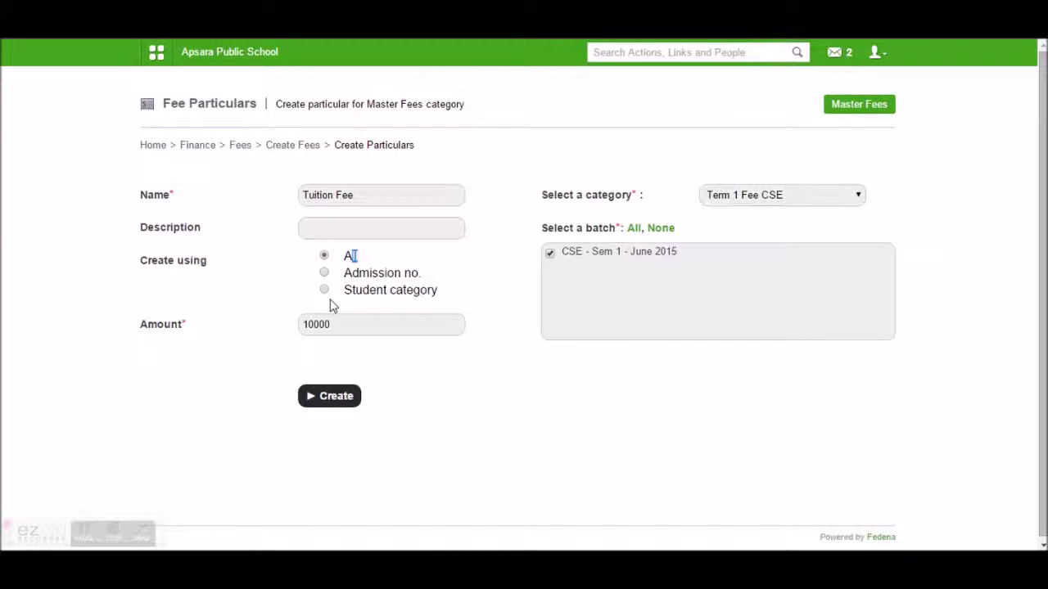
click(370, 257)
click(337, 398)
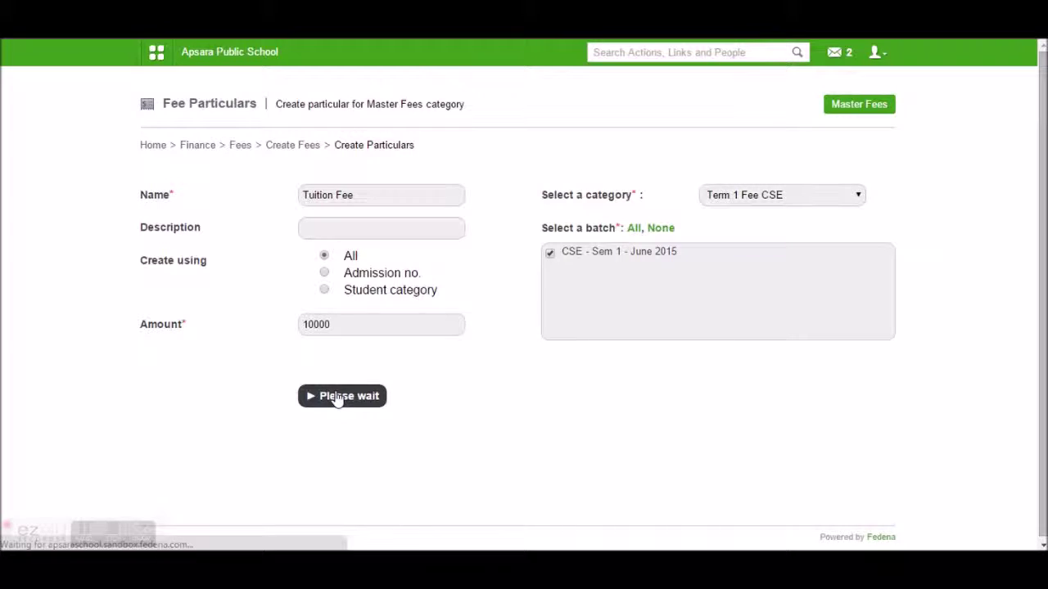
Step: Check the lab fee in the notes, then assign the second particular to Term 1 Fee CSE and the CSE - Sem 1 - June 2015 batch
key(alt+Tab)
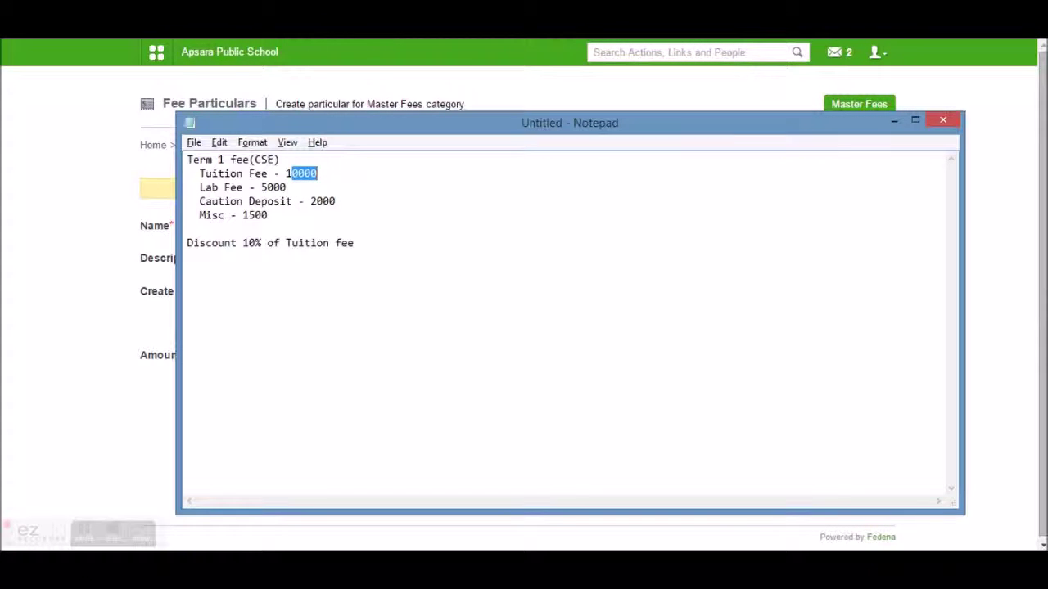
drag(286, 187, 268, 189)
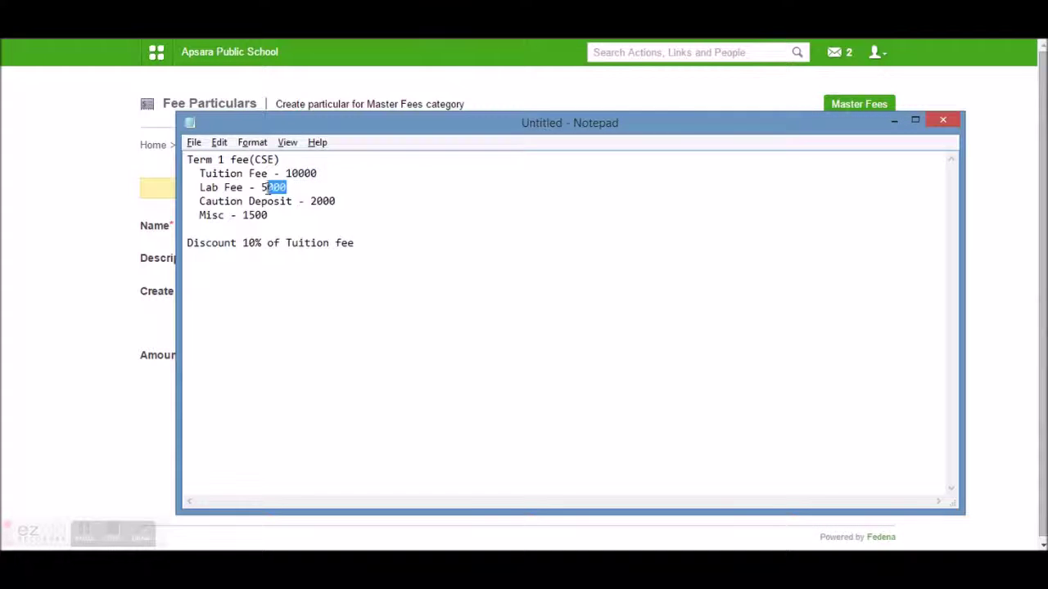
key(alt+Tab)
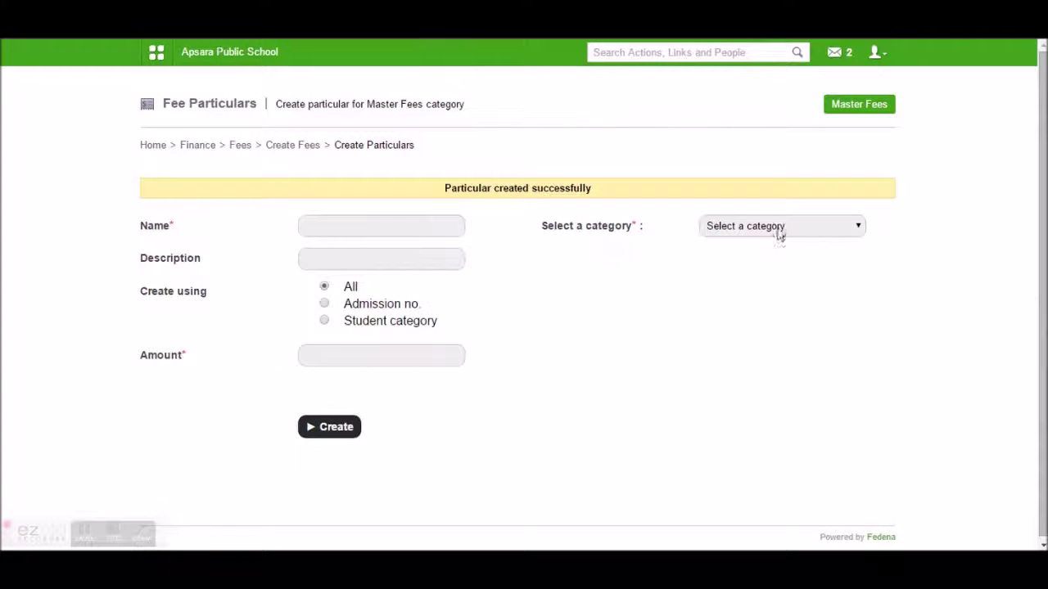
click(779, 232)
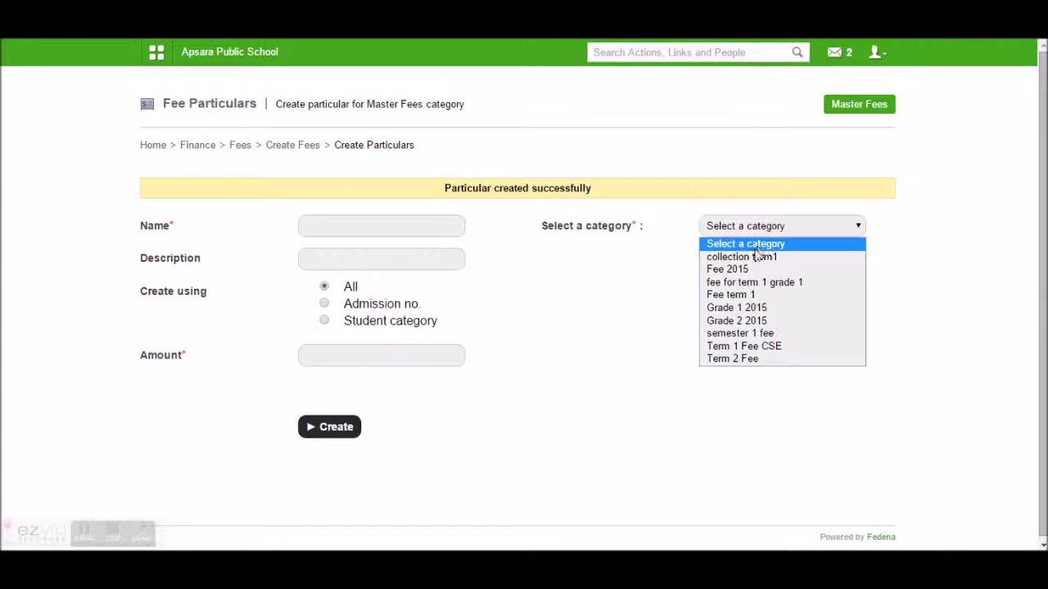
click(737, 346)
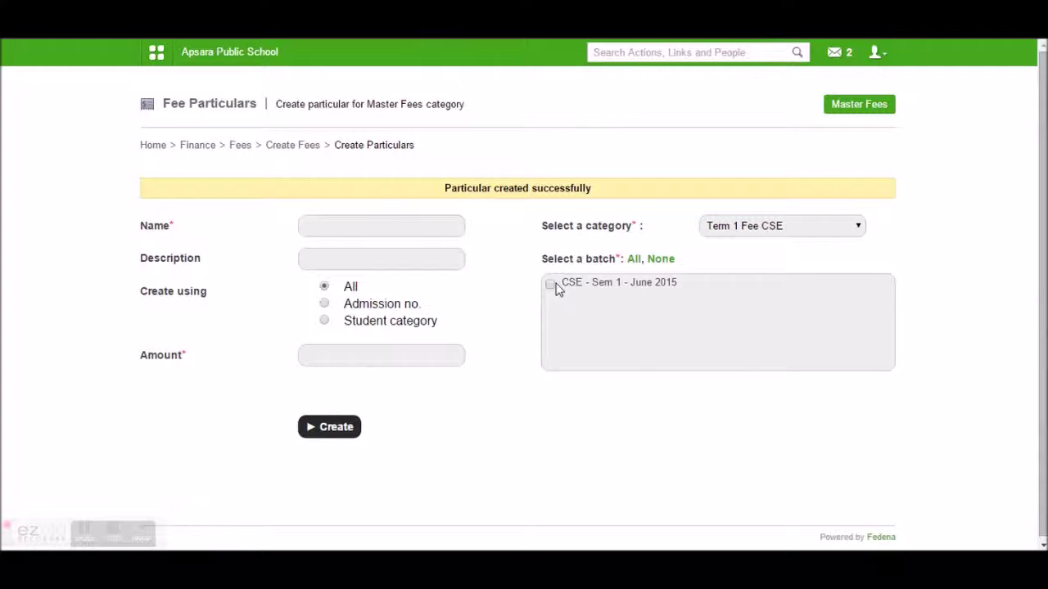
click(550, 284)
Step: Create the particular as Lab Fee with an amount of 5000
click(391, 229)
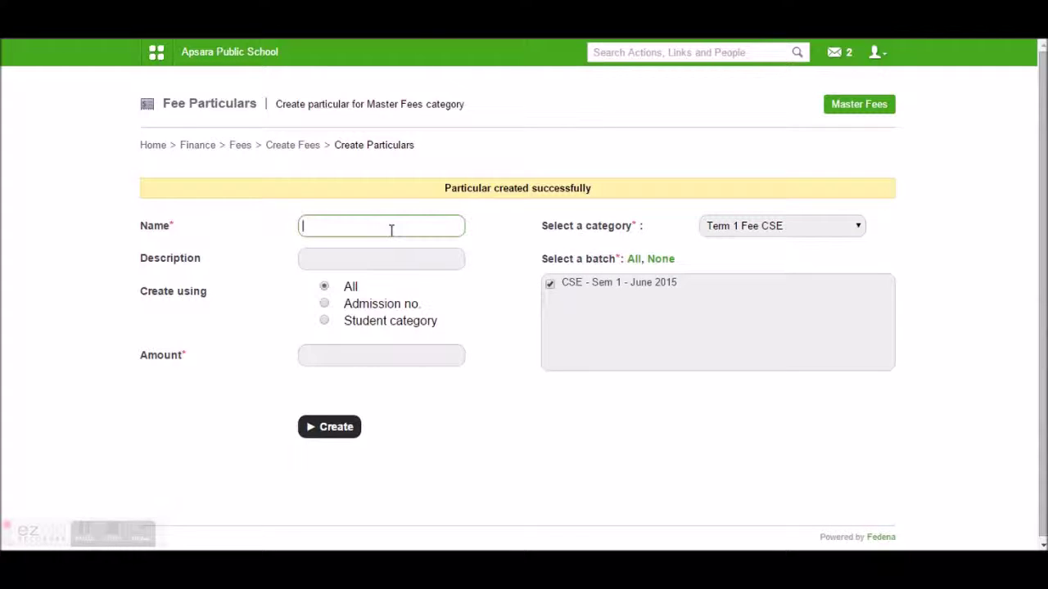
text(Lab Fee)
click(337, 351)
text(5000)
click(343, 429)
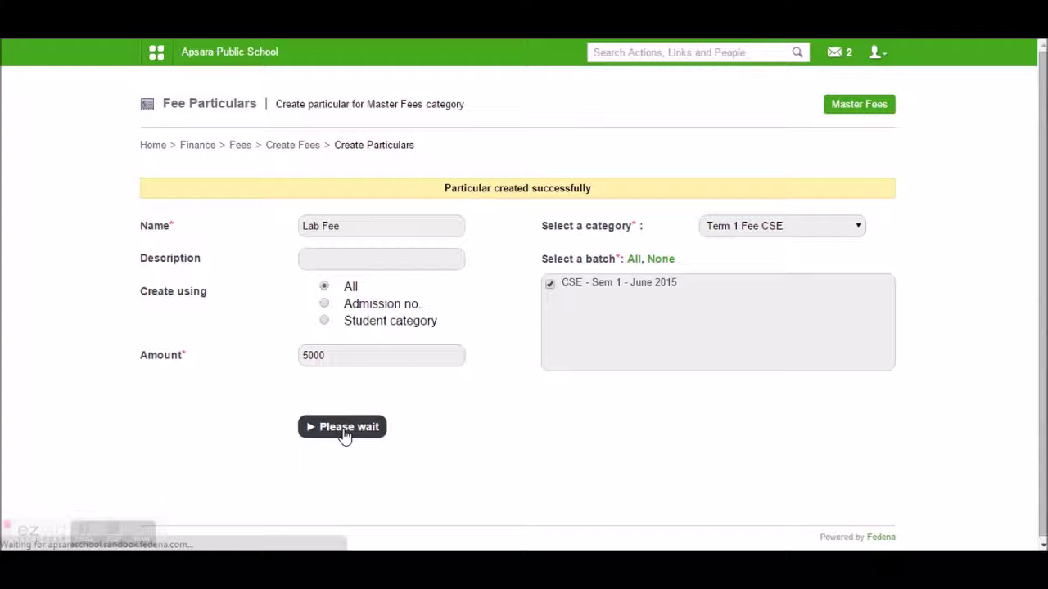
Step: Check the caution deposit in the notes, then assign the third particular to Term 1 Fee CSE and its CSE - Sem 1 - June 2015 batch
key(alt+Tab)
drag(337, 201, 188, 210)
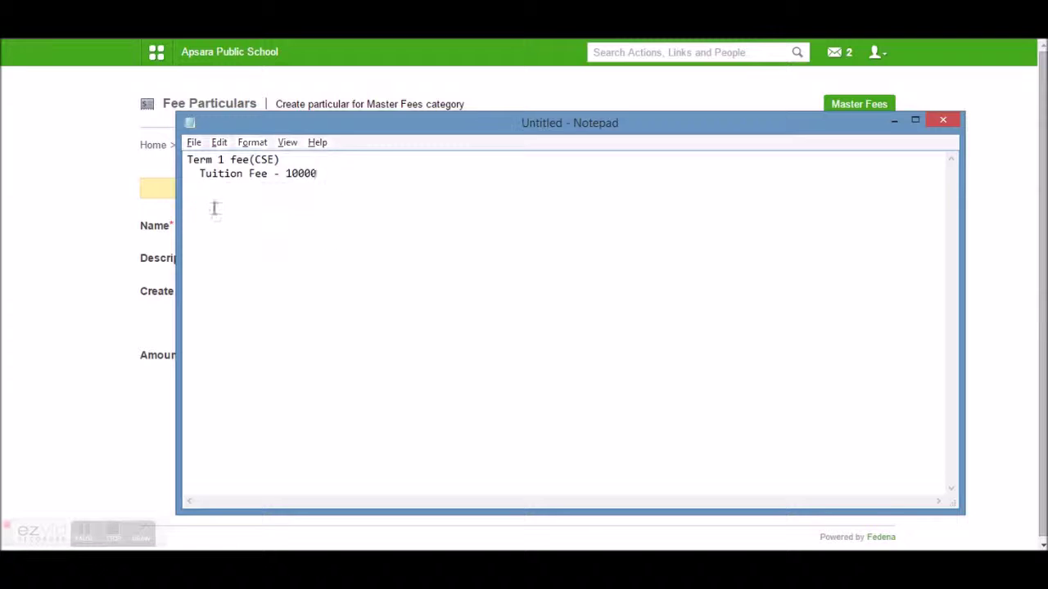
key(alt+Tab)
click(726, 232)
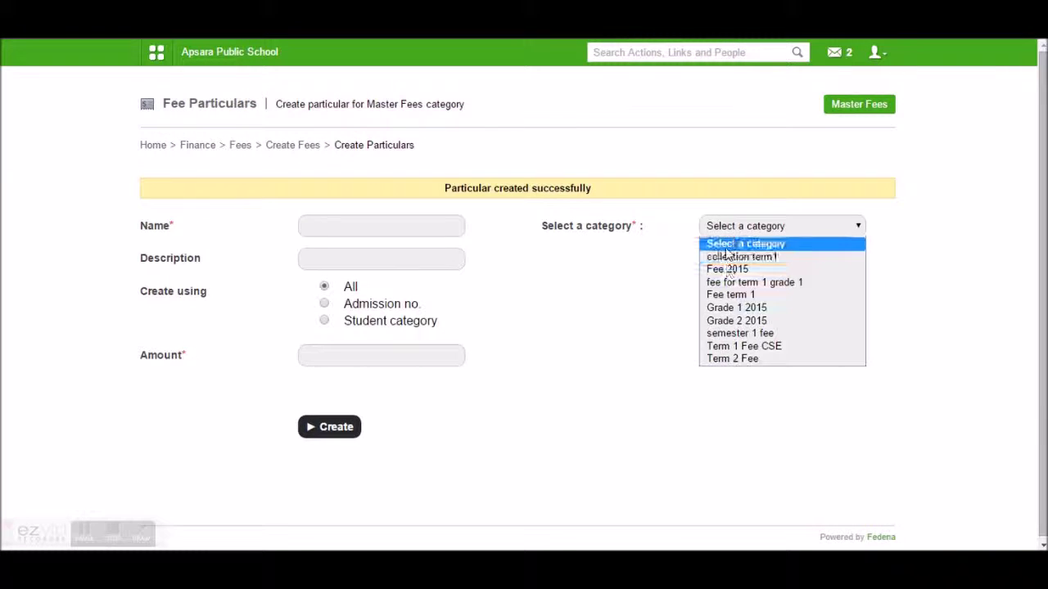
click(731, 347)
click(551, 284)
Step: Create the third particular as Caution with an amount of 2000
click(388, 230)
text(Caution)
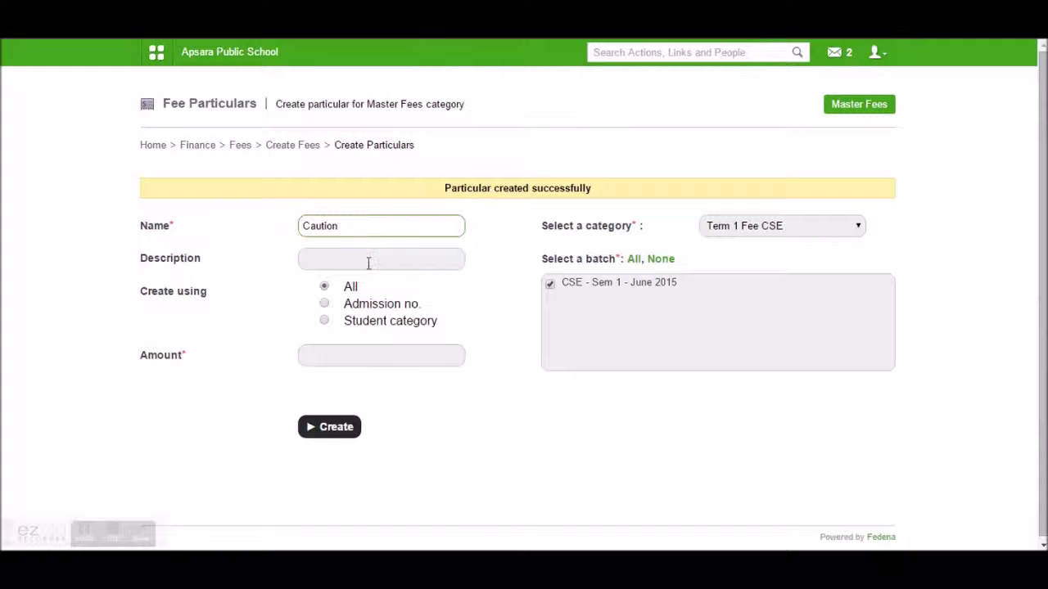
click(360, 357)
text(2000)
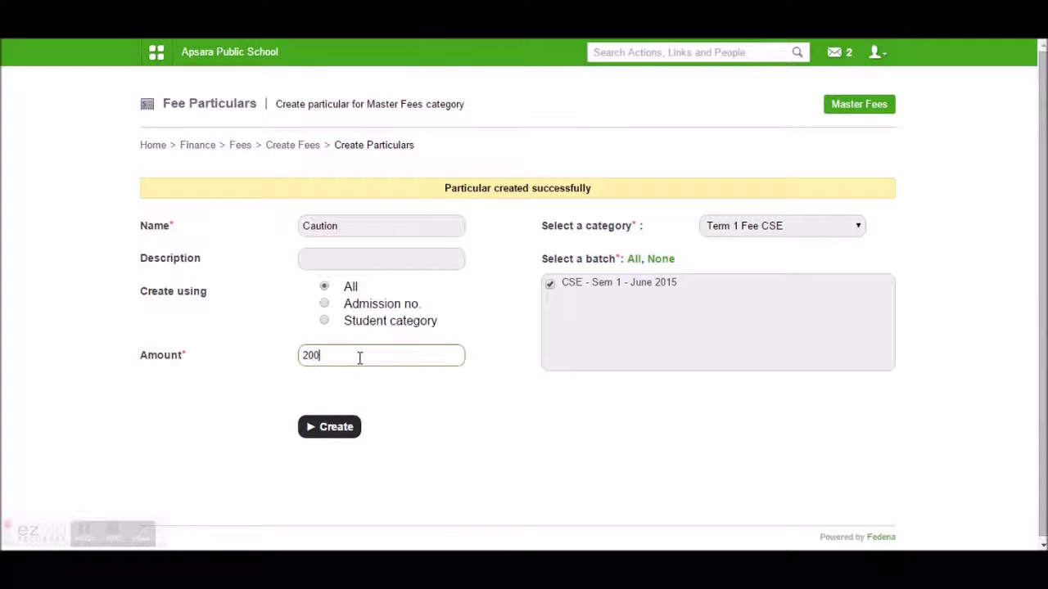
click(322, 432)
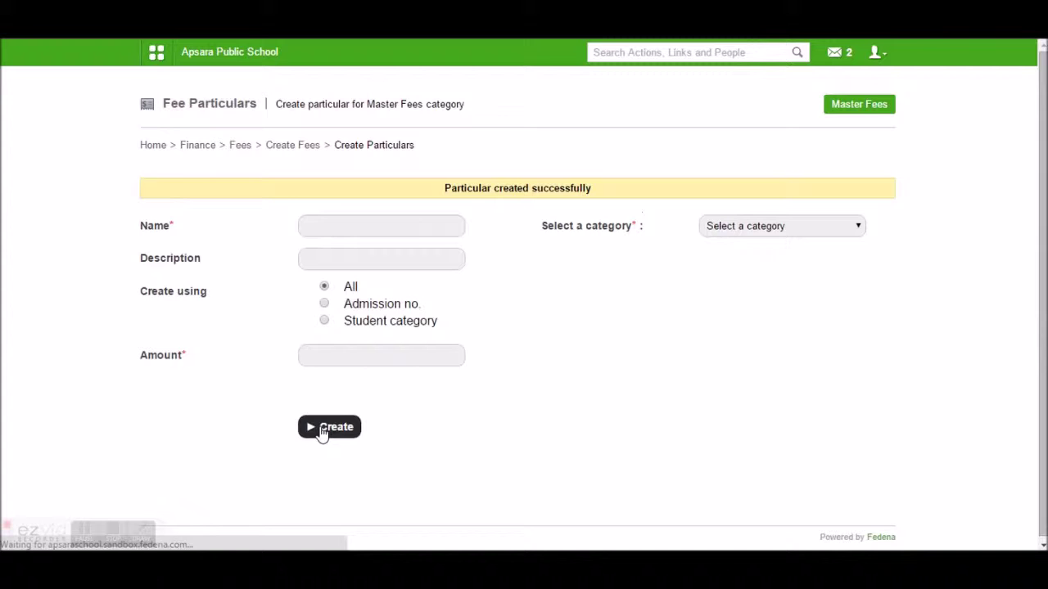
Step: Check the miscellaneous fee in the notes, then assign the fourth particular to Term 1 Fee CSE and the CSE - Sem 1 - June 2015 batch
key(alt+Tab)
key(alt+Tab)
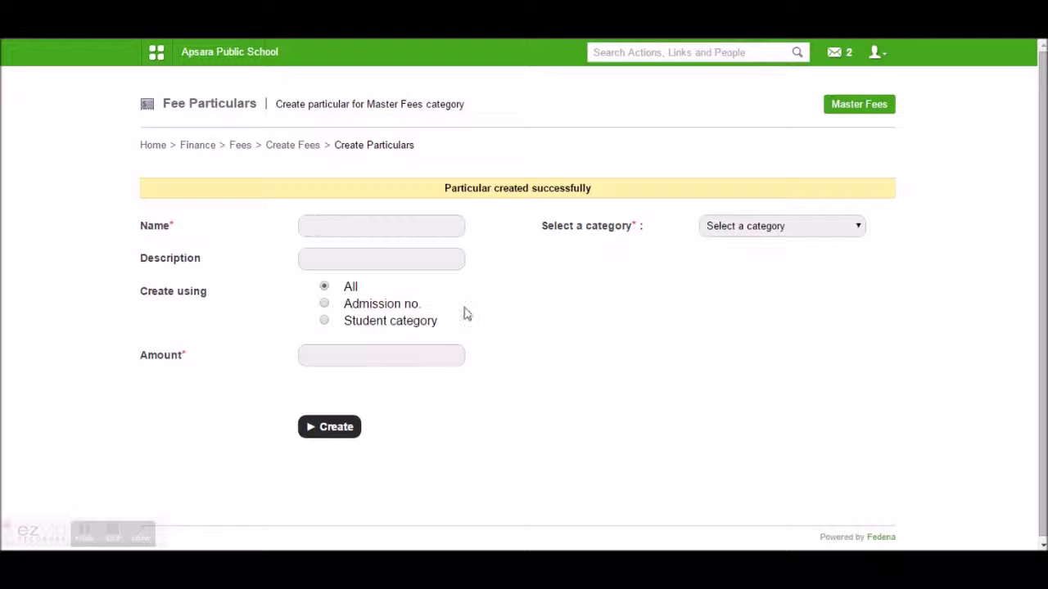
click(772, 230)
click(747, 347)
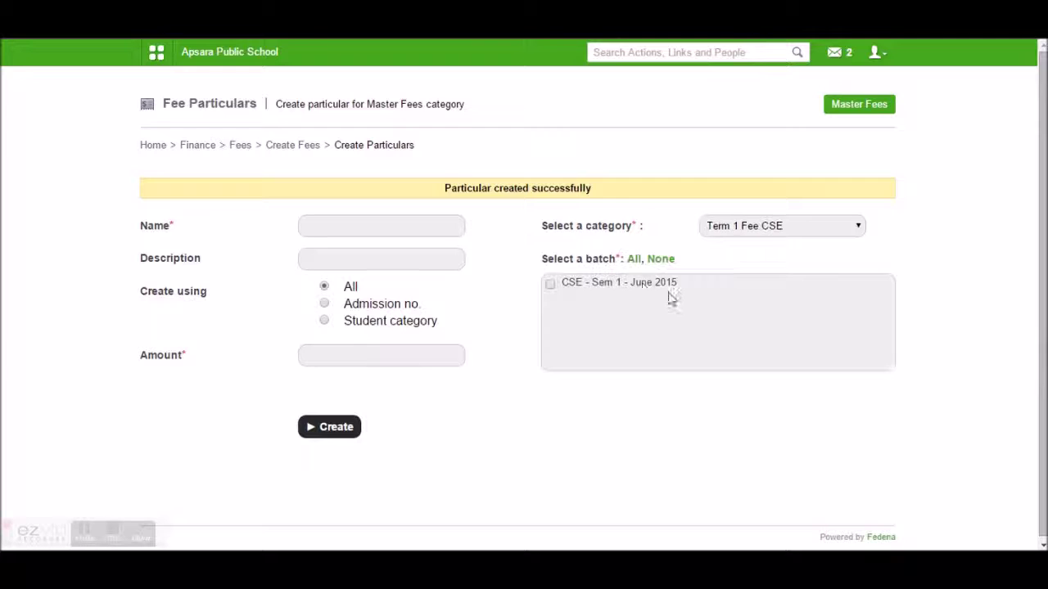
click(550, 284)
Step: Create the particular as Misc with an amount of 1500
click(411, 229)
text(Misb)
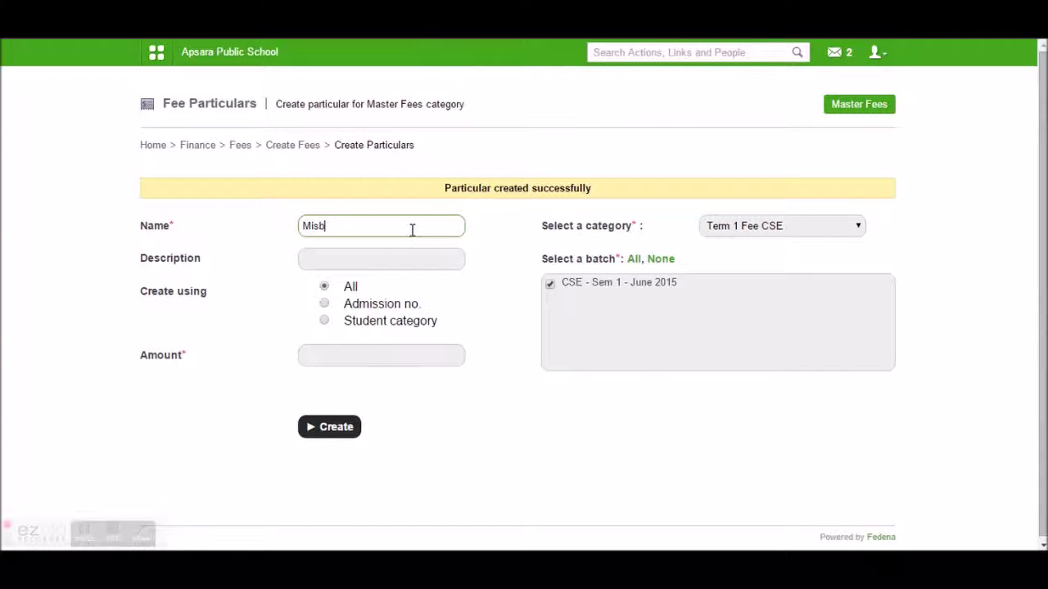
key(BackSpace)
text(c)
click(385, 351)
text(1500)
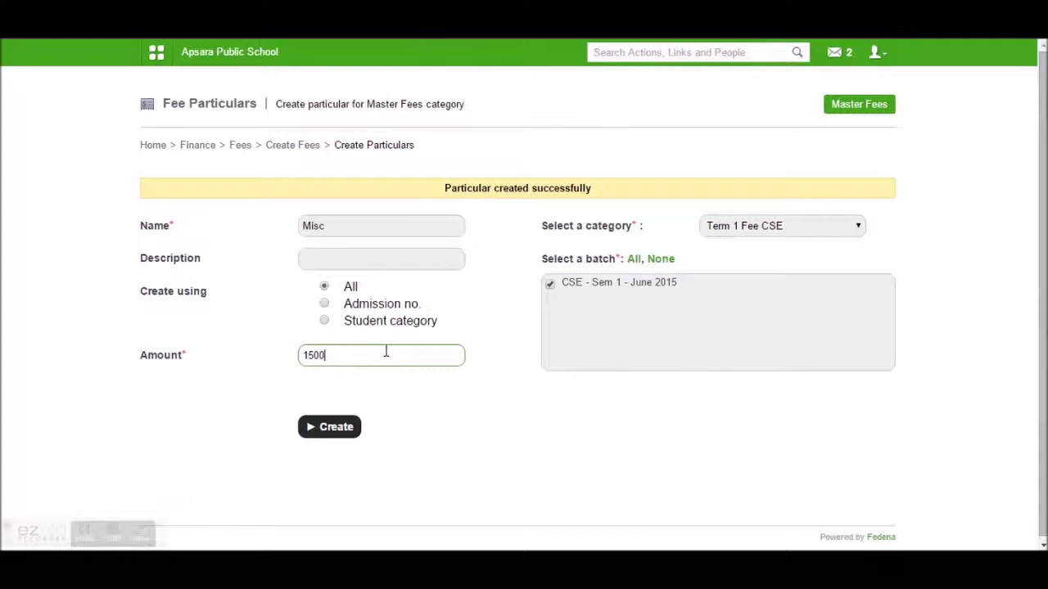
click(319, 443)
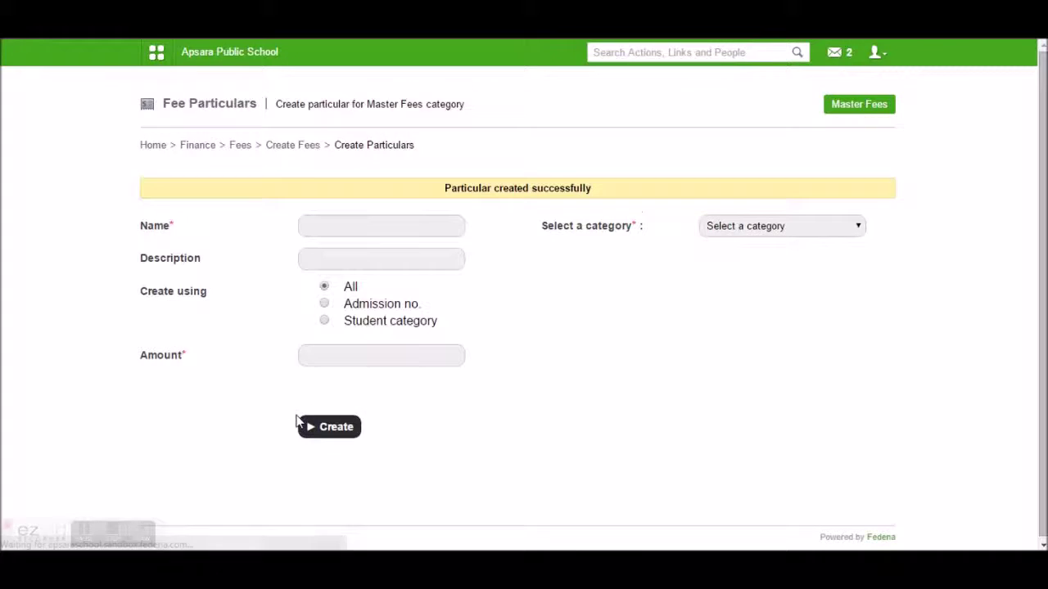
Step: Check the discount line in the notes, then start a new fee discount of the Batch type
click(303, 149)
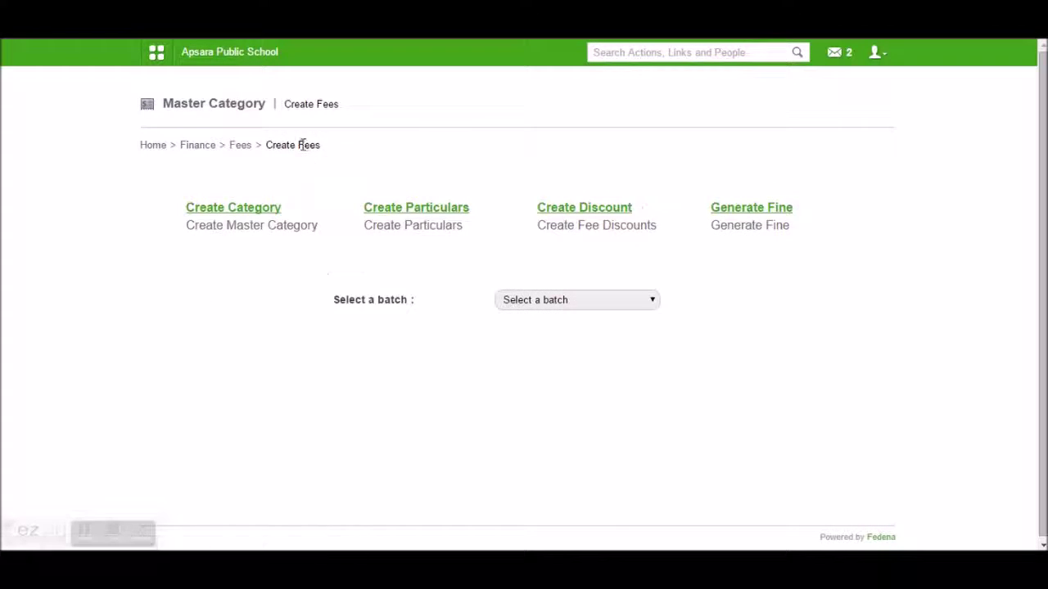
key(alt+Tab)
click(357, 240)
drag(357, 240, 186, 243)
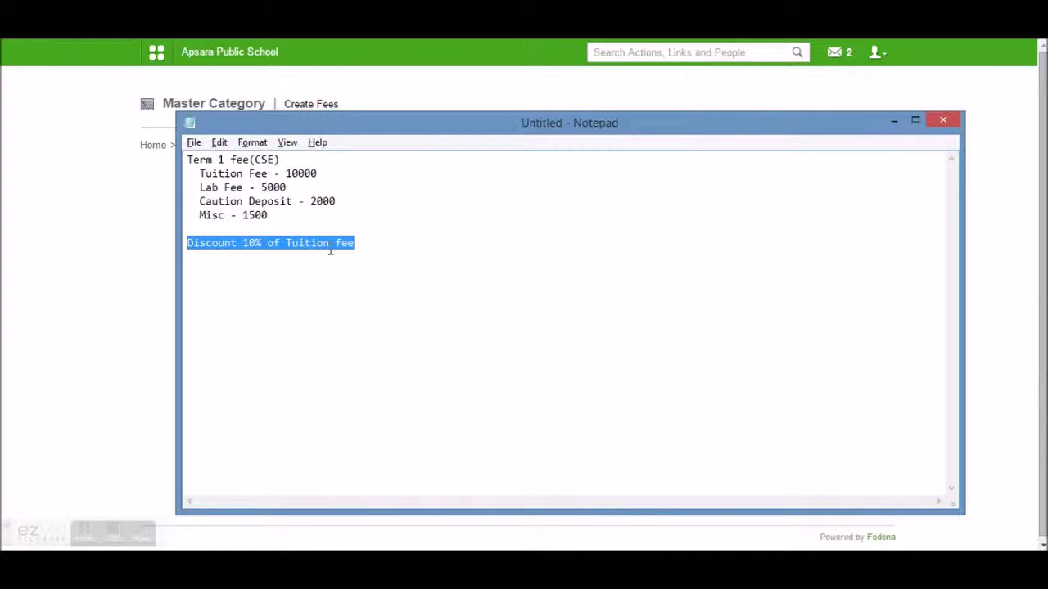
key(alt+Tab)
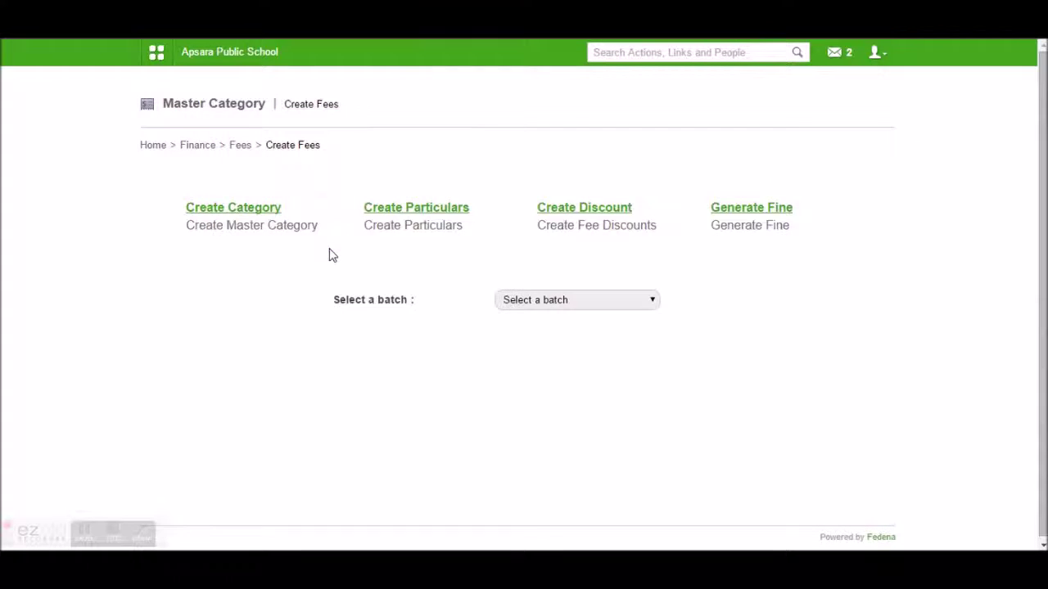
click(578, 209)
click(475, 197)
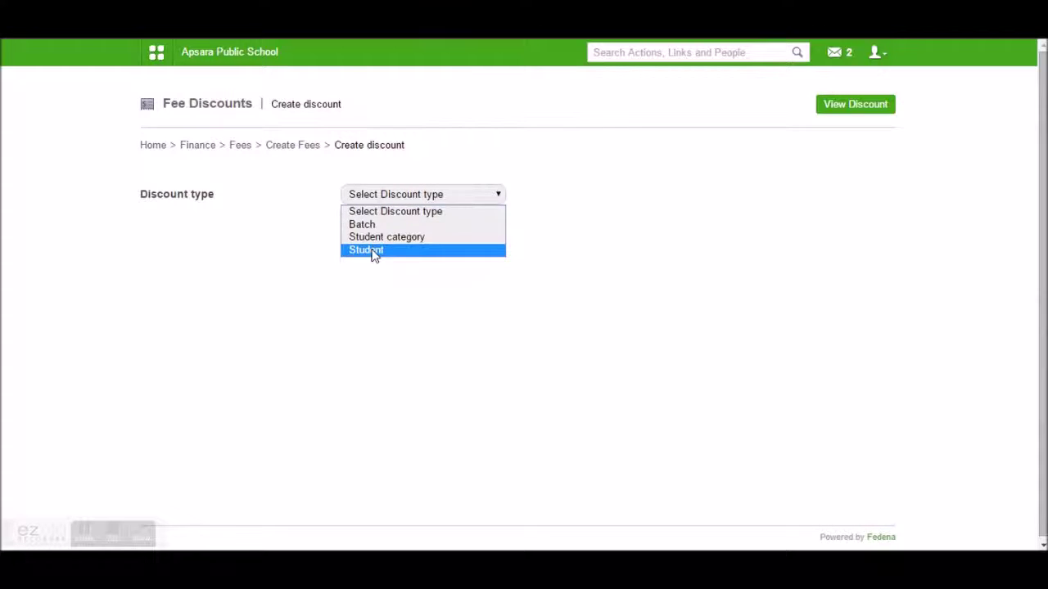
click(378, 223)
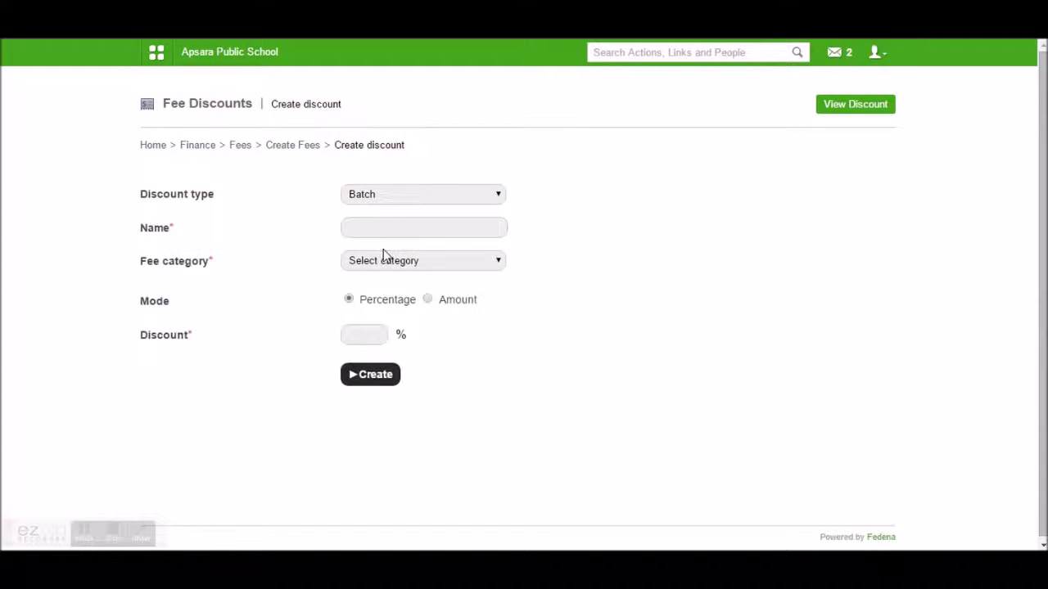
Step: Name the discount Discount Term CSE and assign it to the Term 1 Fee CSE category
click(370, 236)
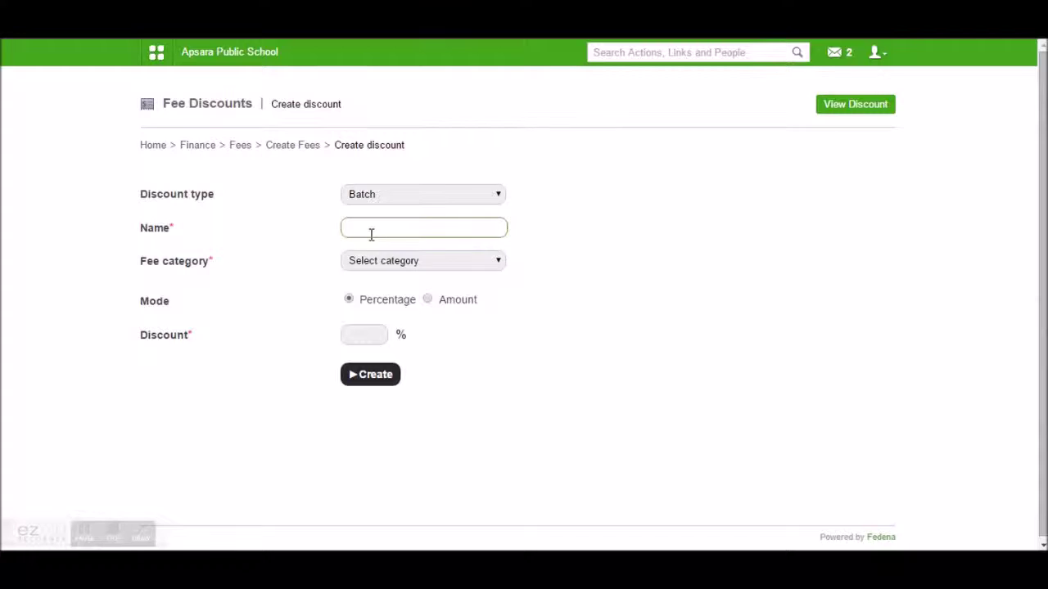
text(Discount Term CSE)
click(374, 263)
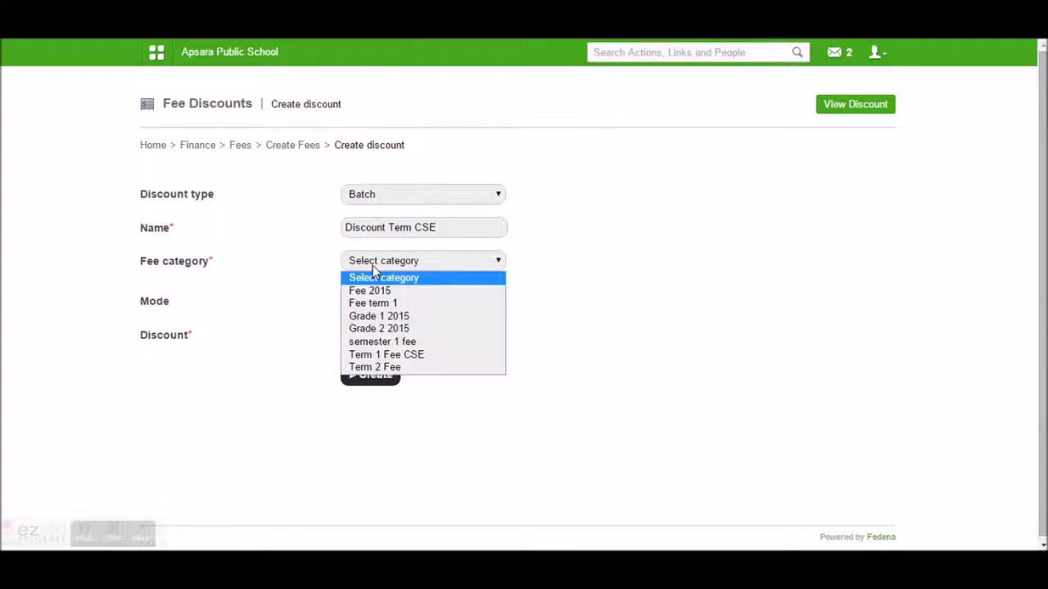
click(399, 355)
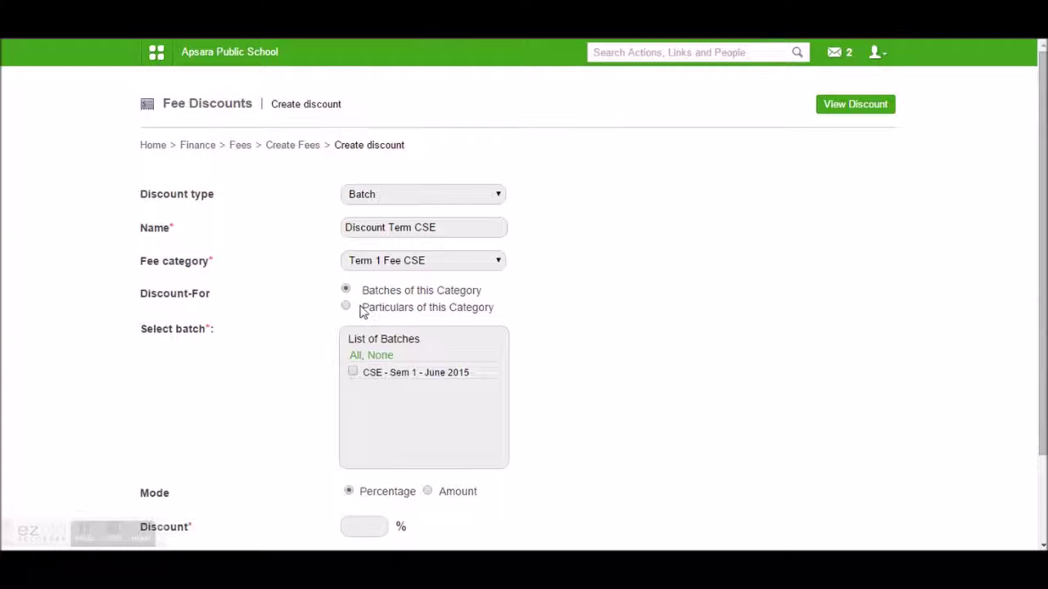
Step: Check in the notes which fee is discounted, then apply the discount to particulars of the category and select only Tuition Fee
key(alt+Tab)
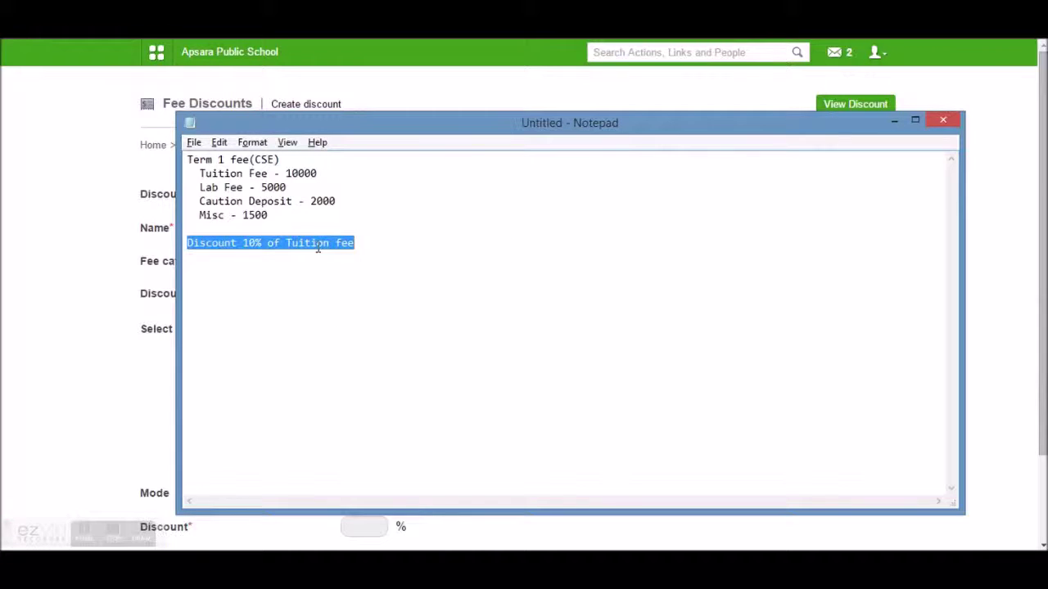
click(285, 244)
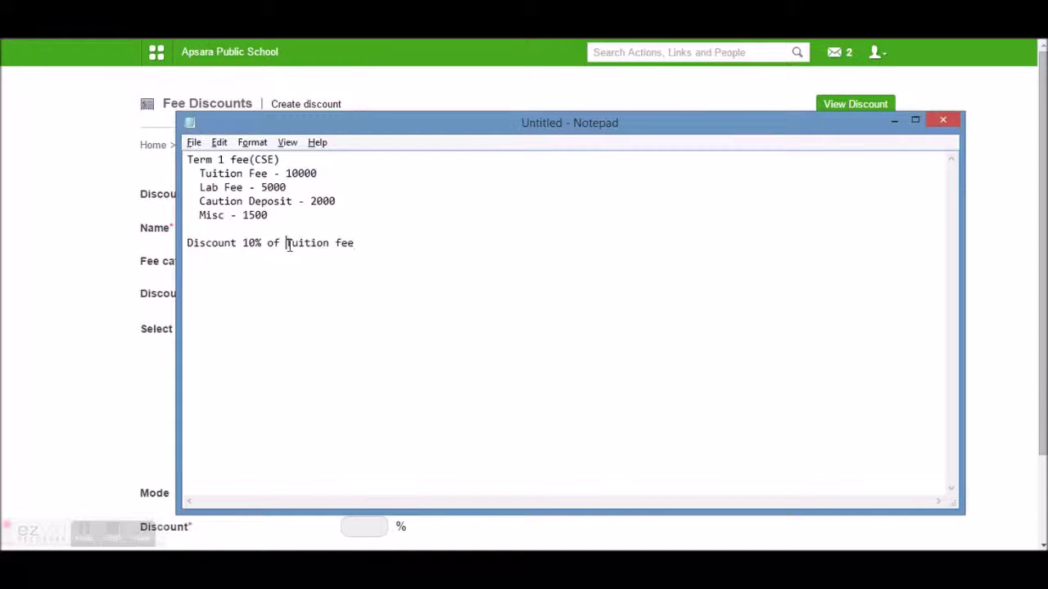
click(362, 243)
drag(362, 243, 290, 245)
key(alt+Tab)
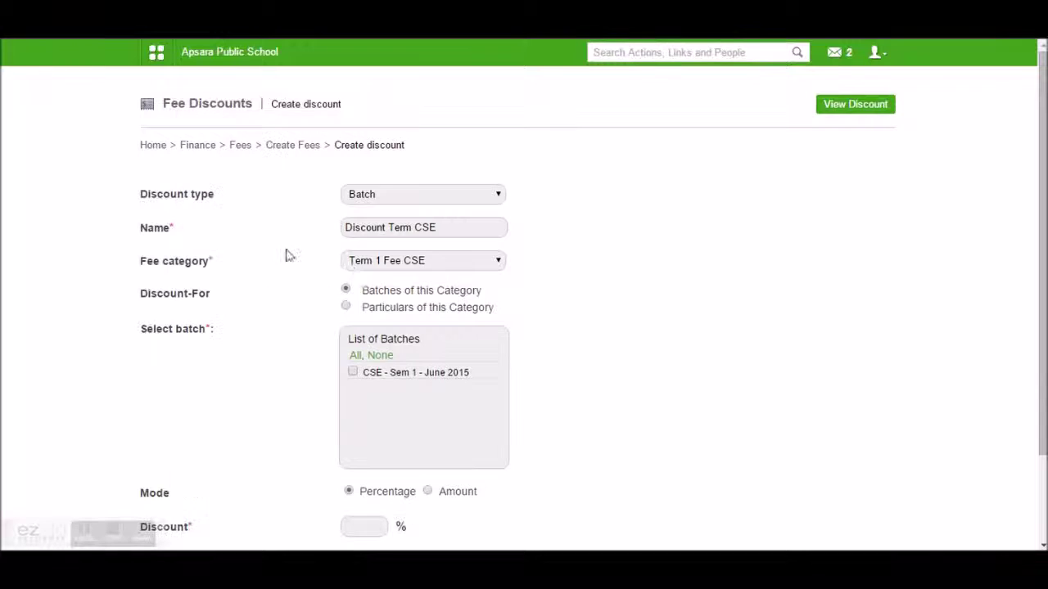
click(346, 308)
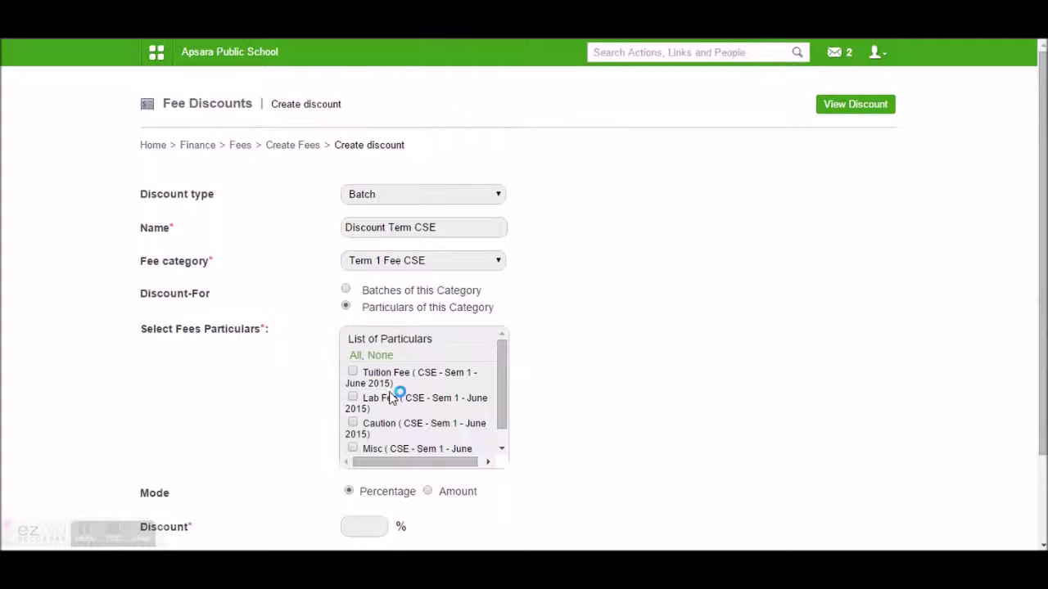
click(368, 379)
Step: Set the discount to 10 percent and create it
click(380, 528)
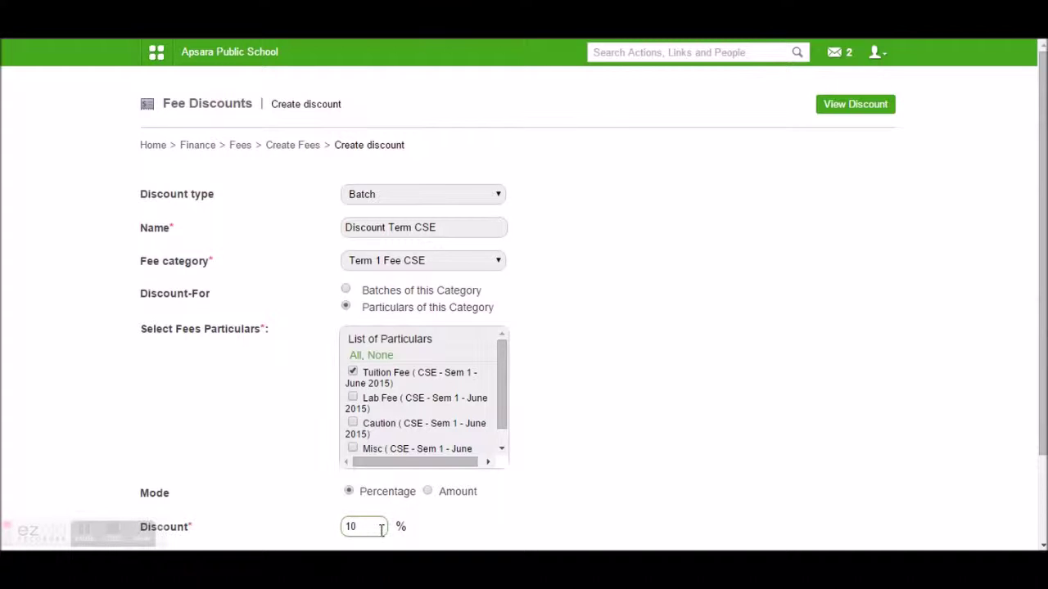
scroll(381, 530, down, 2)
click(370, 501)
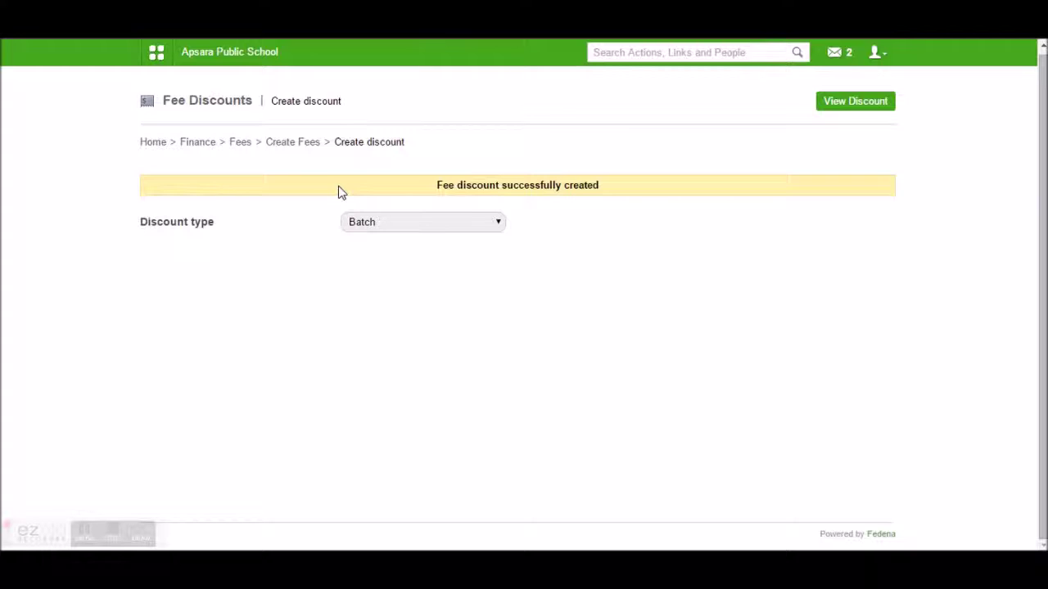
Step: Start generating a new fine from the fee creation page and name it Fine Term 1 CSE
click(297, 146)
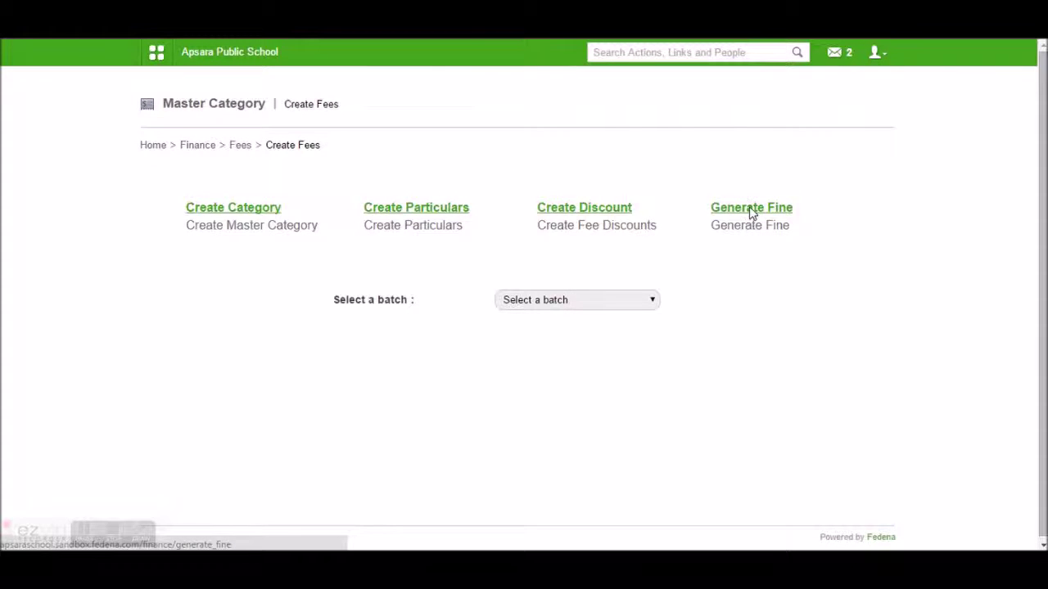
click(751, 208)
click(361, 199)
click(361, 199)
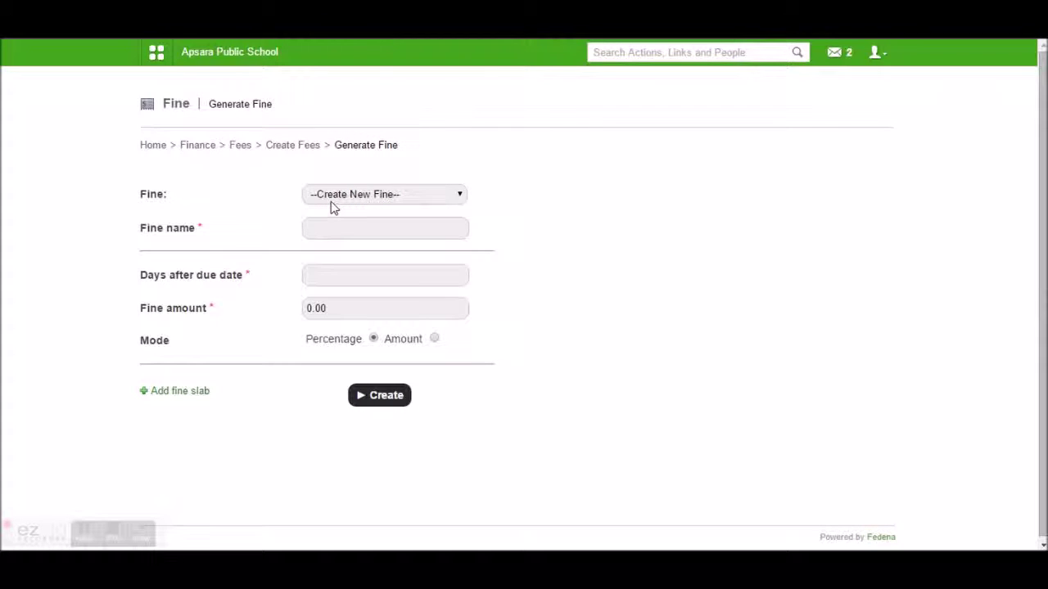
click(376, 236)
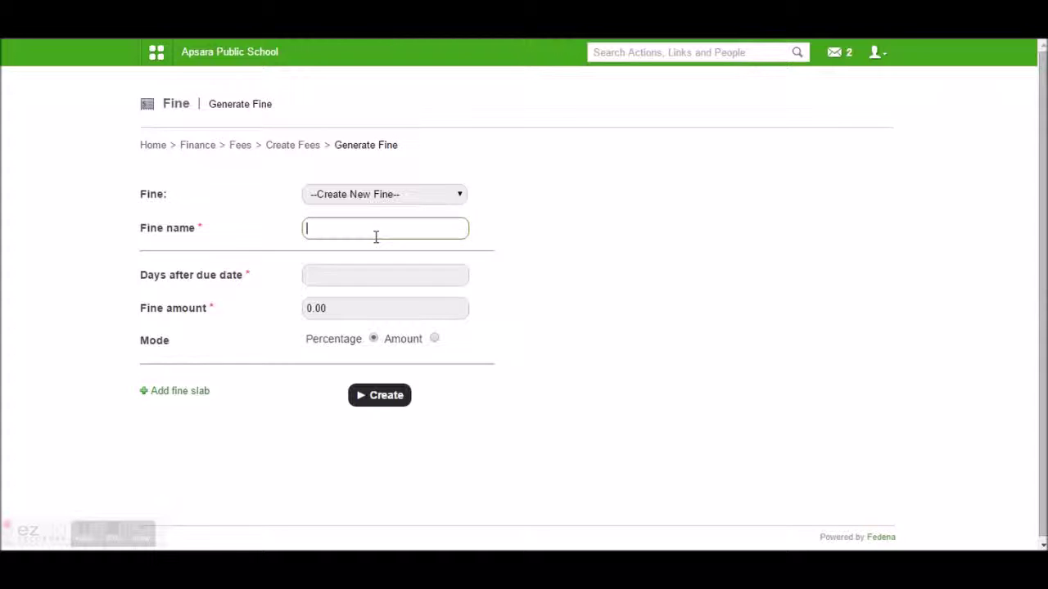
text(Fine Term 1 CSE)
Step: Set the first fine slab to 1 day after the due date with a fine of 100 in Amount mode
click(346, 280)
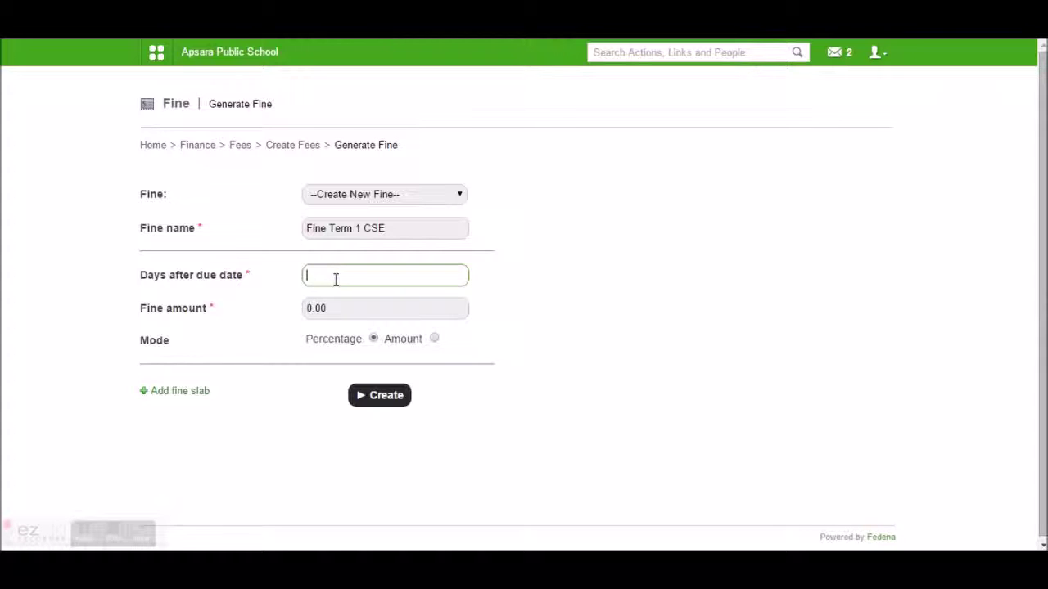
click(336, 308)
double_click(335, 308)
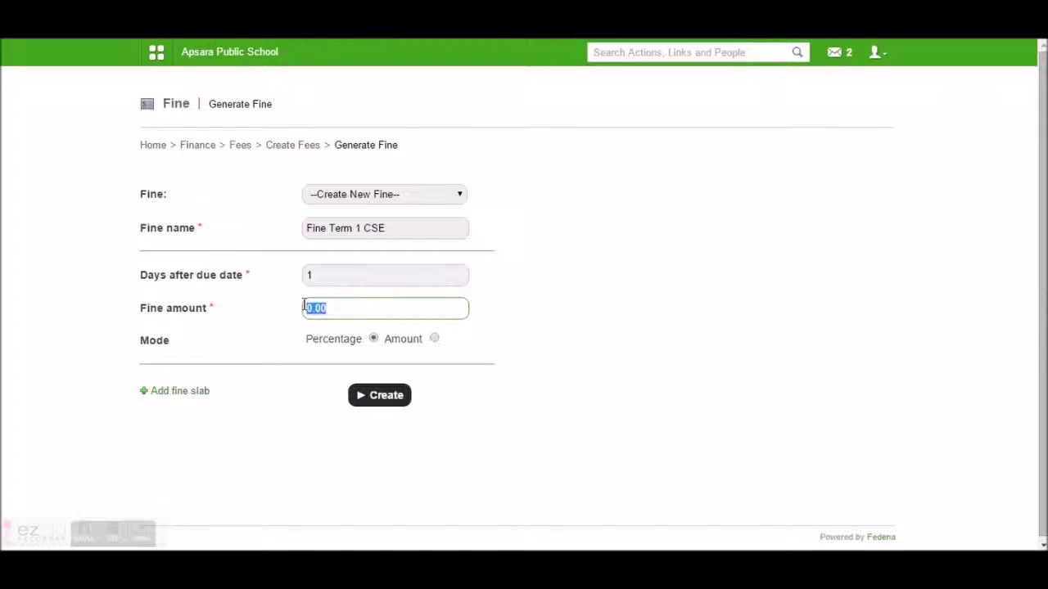
click(434, 338)
drag(333, 308, 299, 318)
text(100)
Step: Add a second fine slab of 500 in Amount mode at 5 days after the due date, and create the fine
click(169, 391)
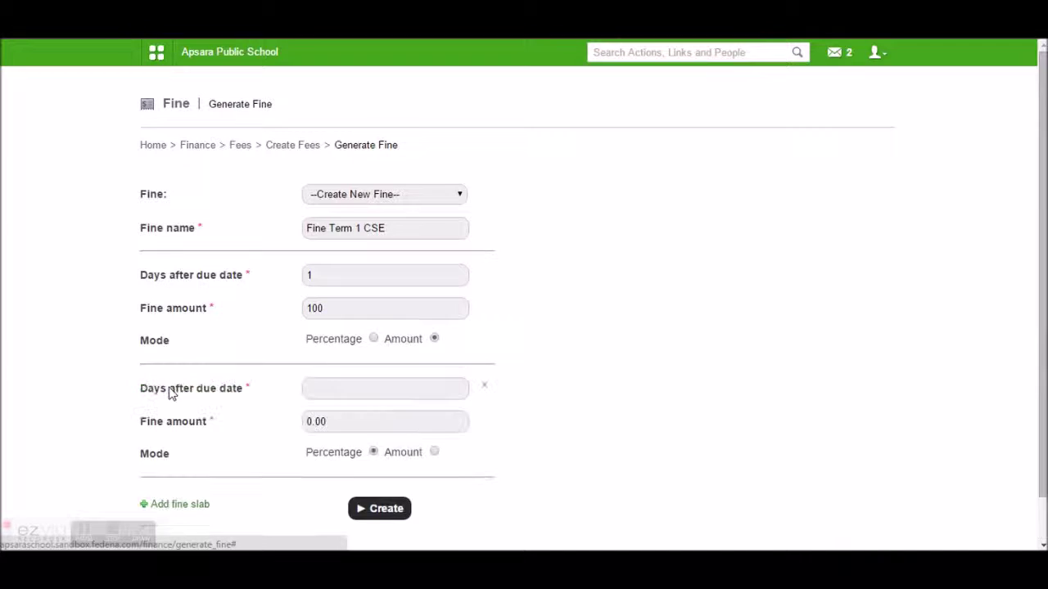
click(341, 387)
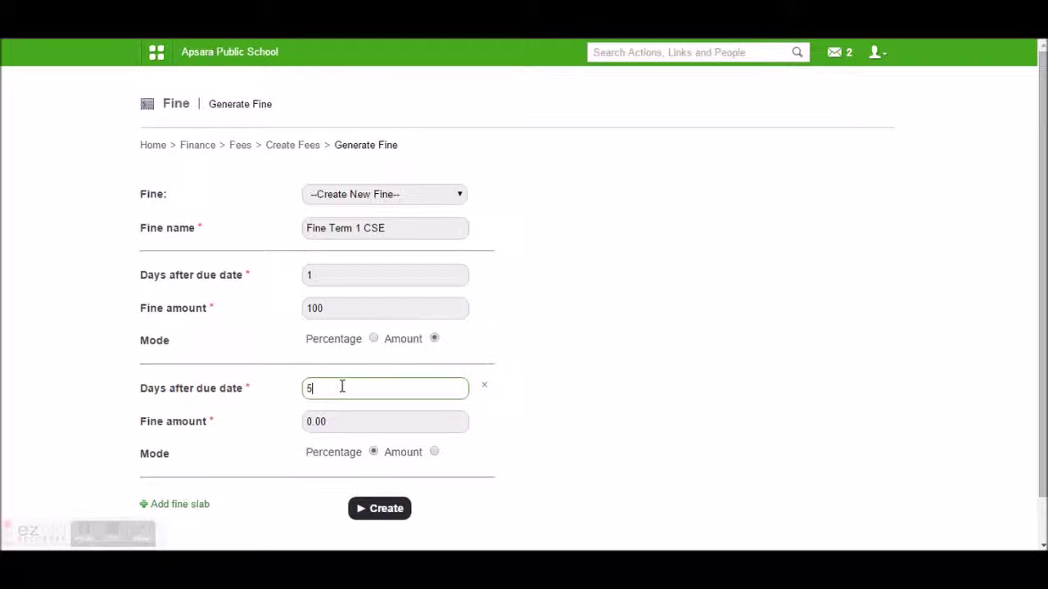
click(339, 427)
text(5000)
key(BackSpace)
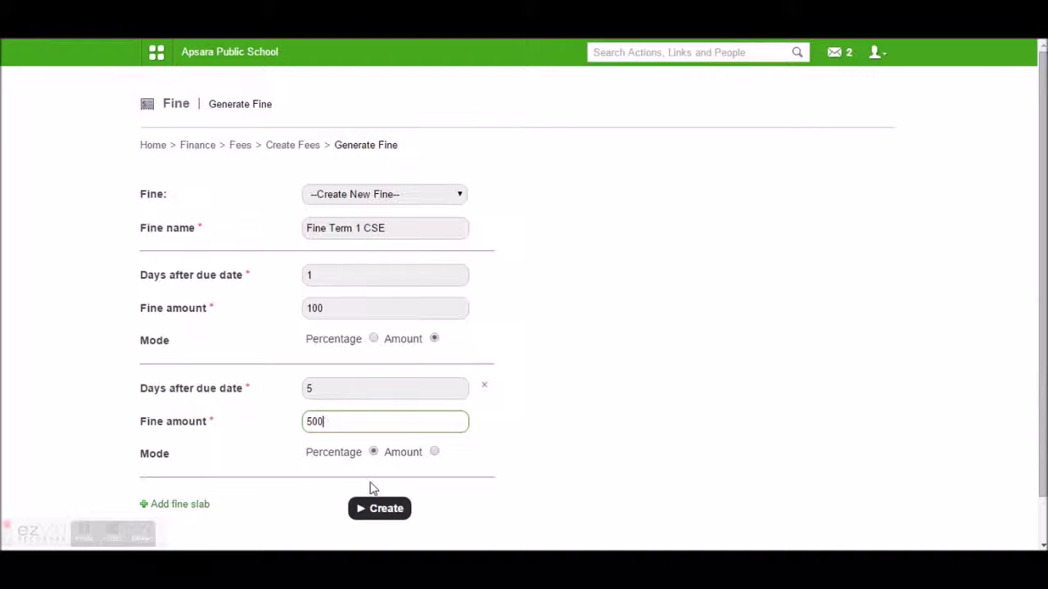
click(434, 452)
click(394, 514)
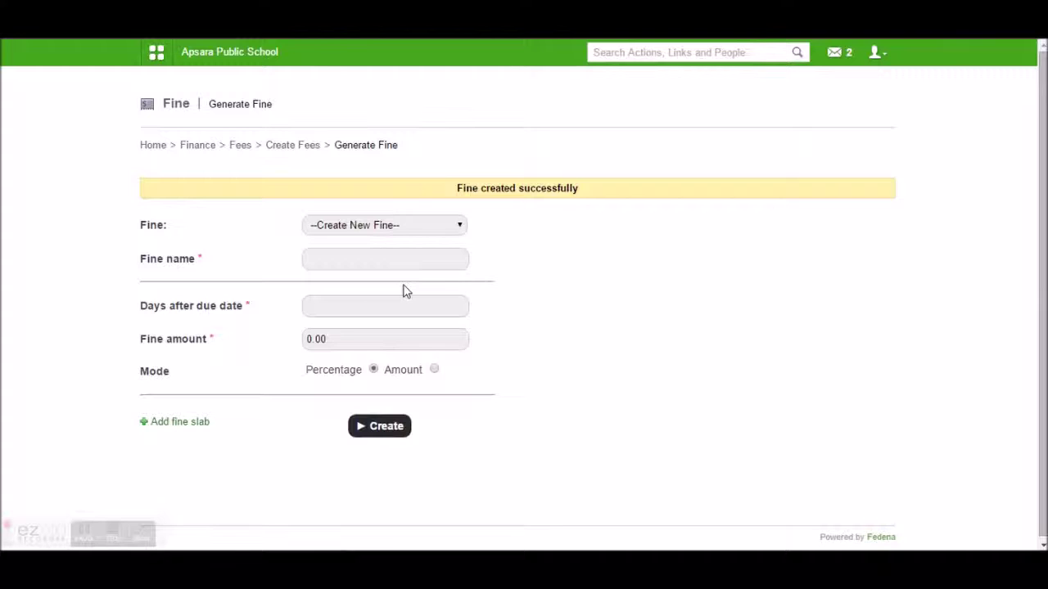
Step: Check the list of existing fines, then go to the scheduling of fee collection dates under Fees
click(361, 228)
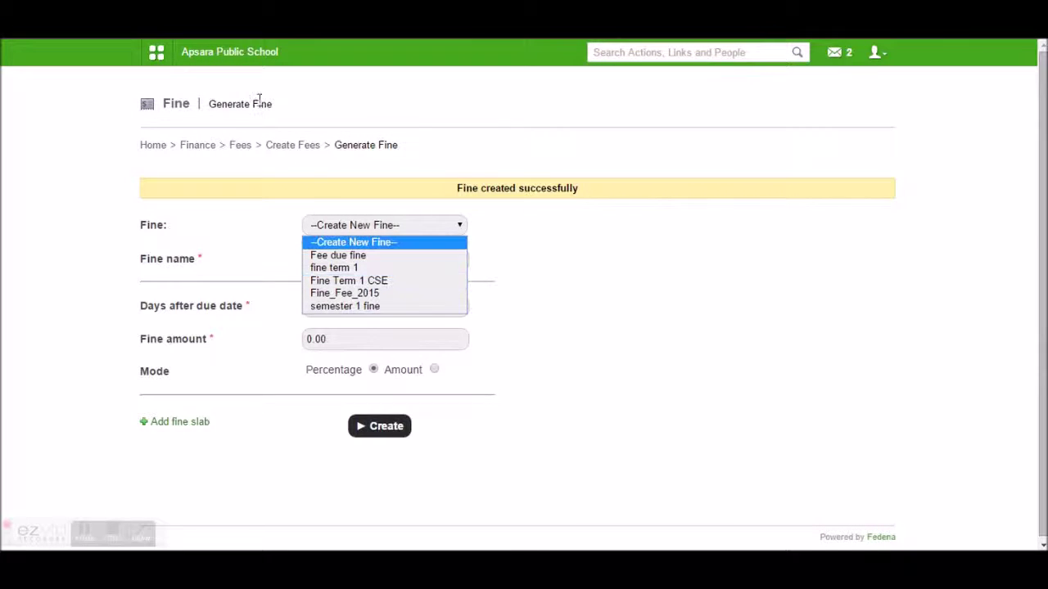
click(288, 148)
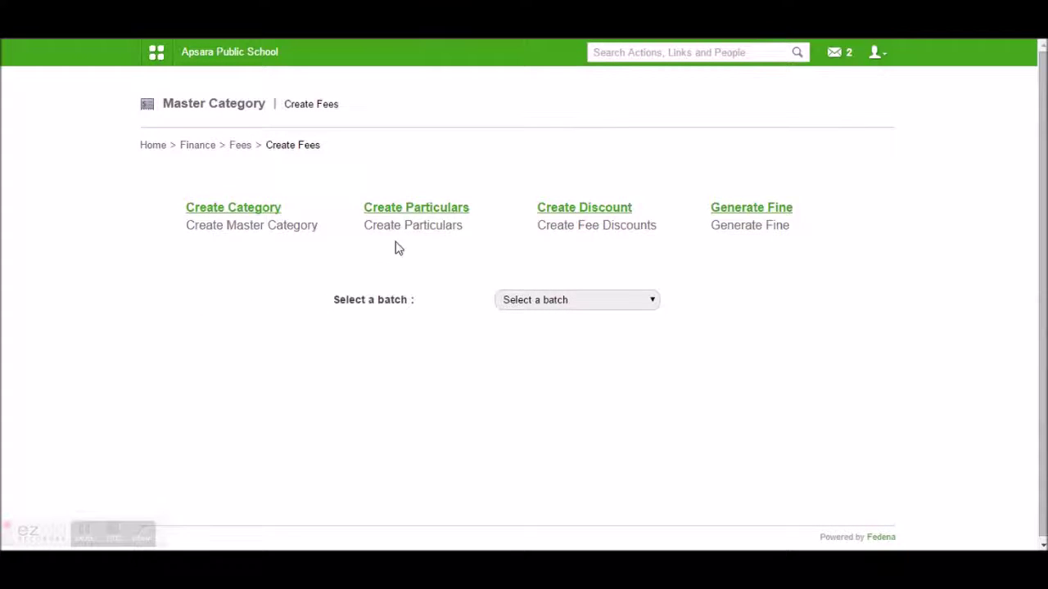
click(240, 147)
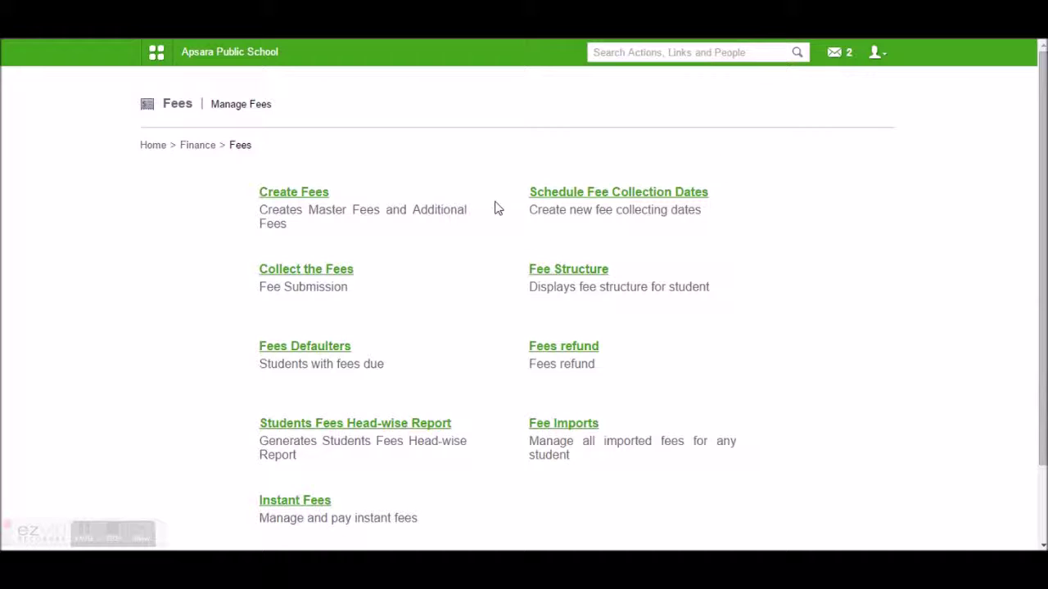
click(558, 197)
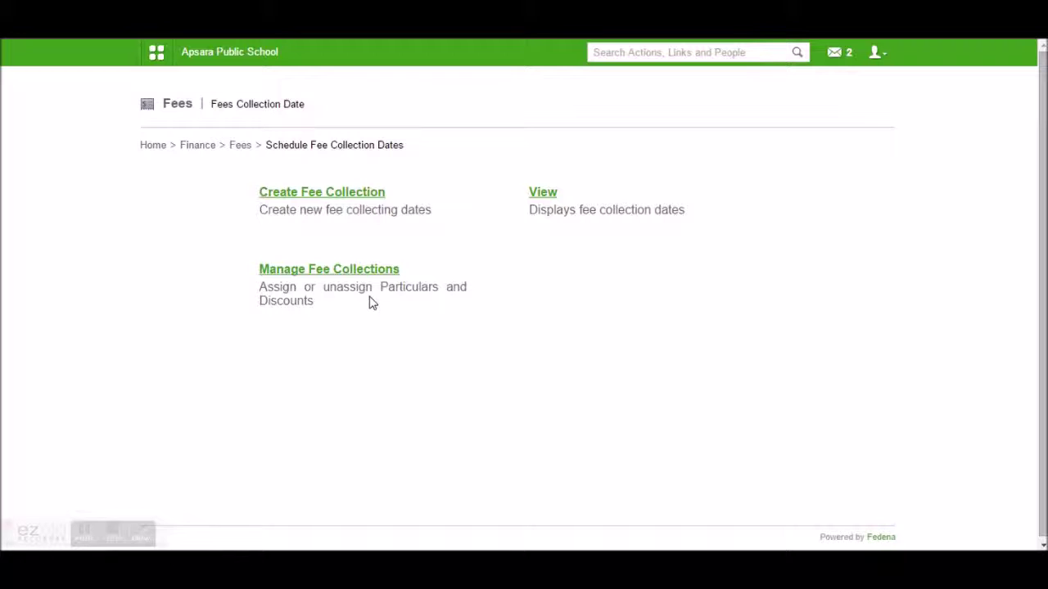
Step: Start a new fee collection for the Term 1 Fee CSE category, name it Term 1 CSE and assign the fine Fine Term 1 CSE
click(358, 196)
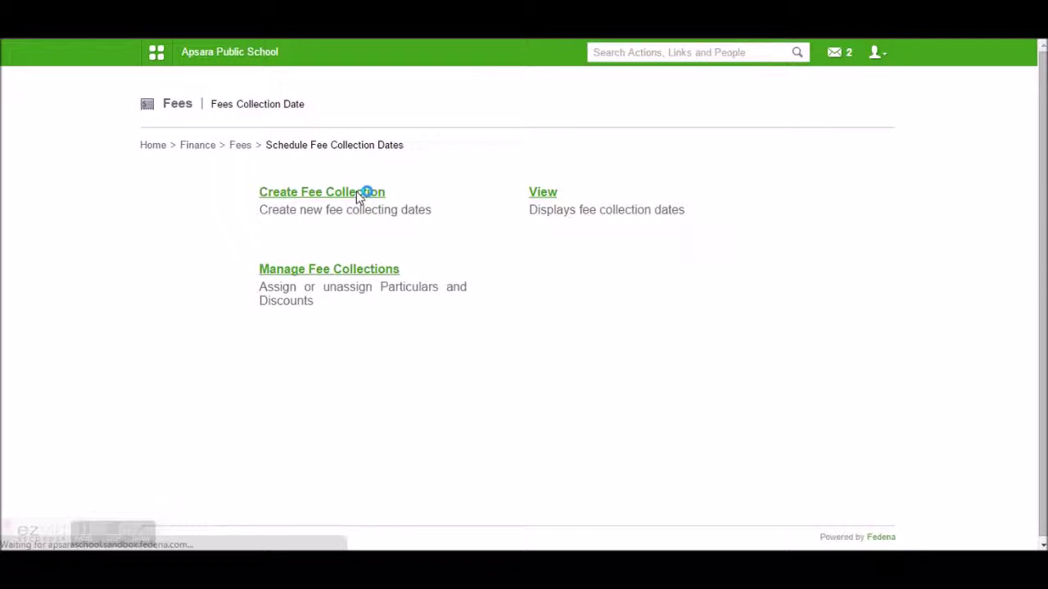
click(371, 195)
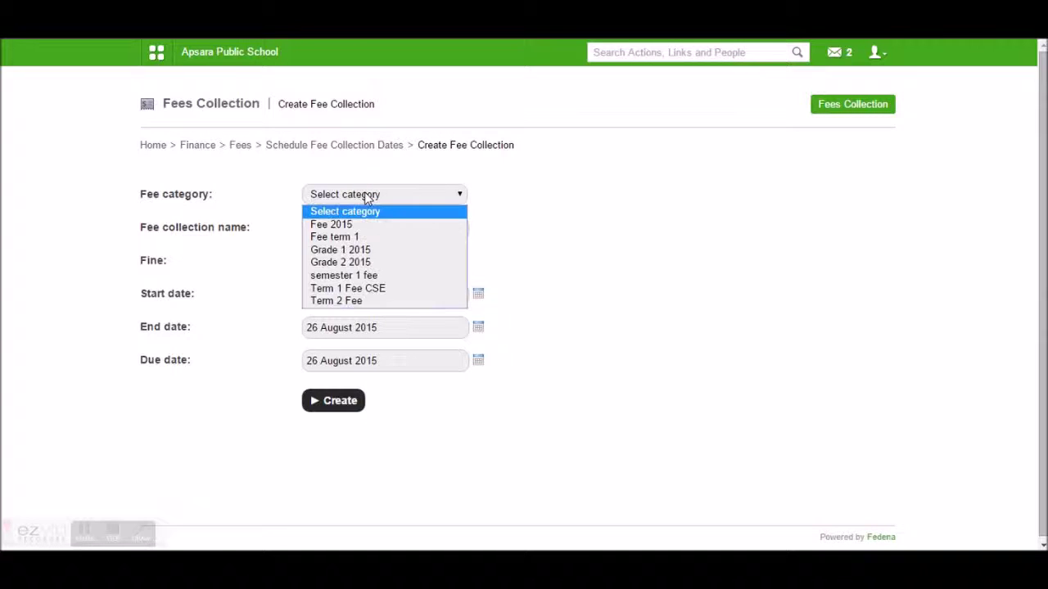
click(357, 290)
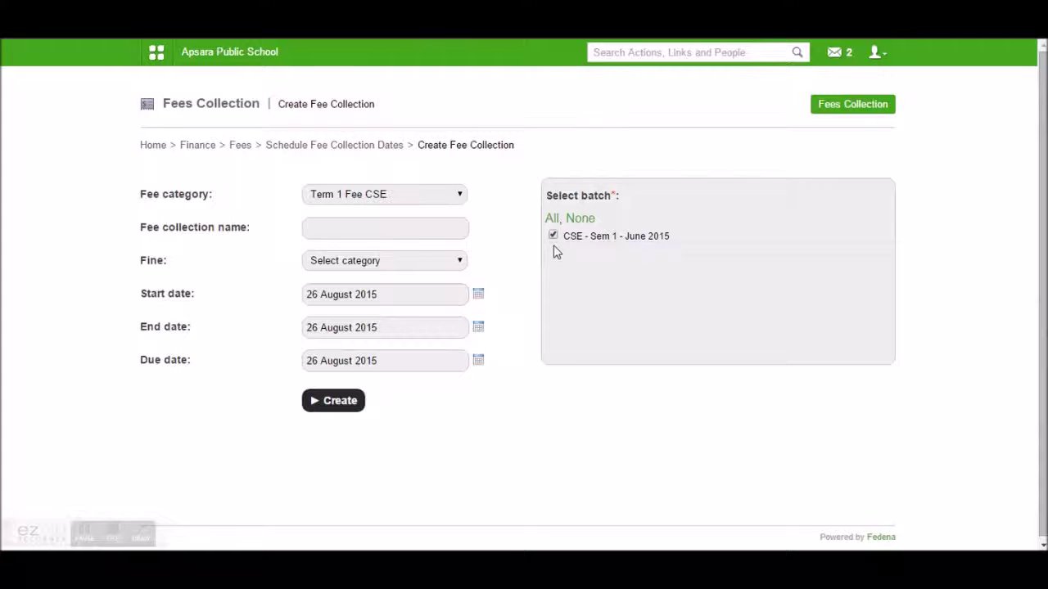
click(424, 227)
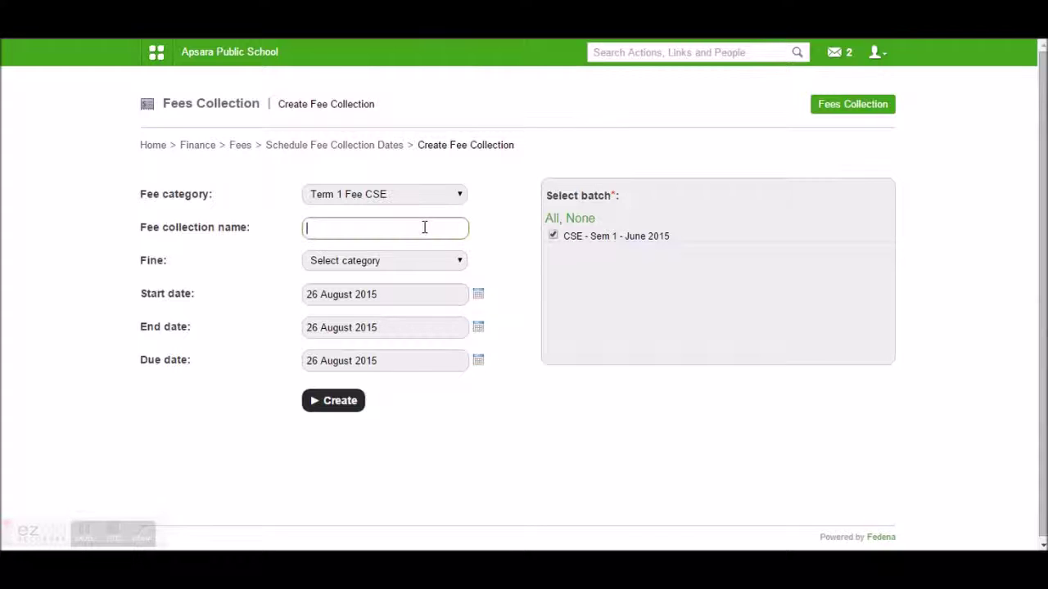
text(Term 1 CSE)
click(388, 261)
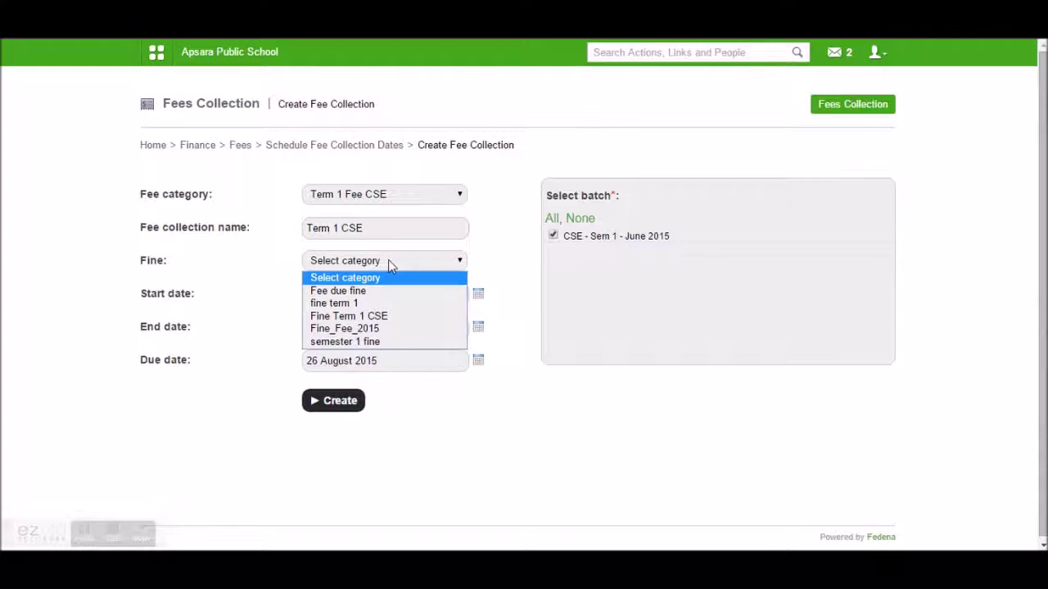
click(378, 317)
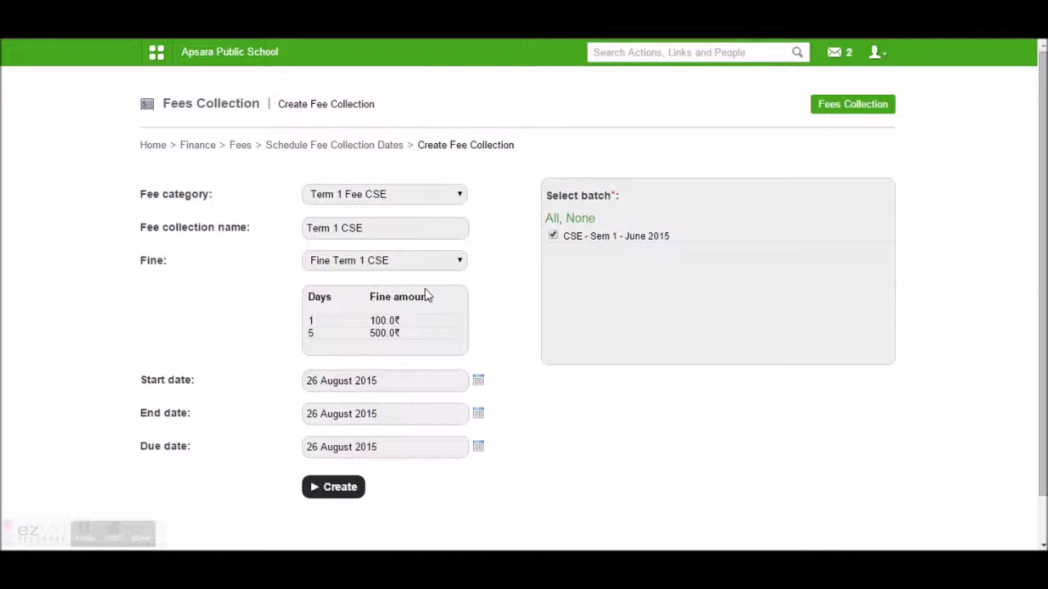
Step: Set both the end date and the due date to 31 August 2015, and create the fee collection
click(478, 415)
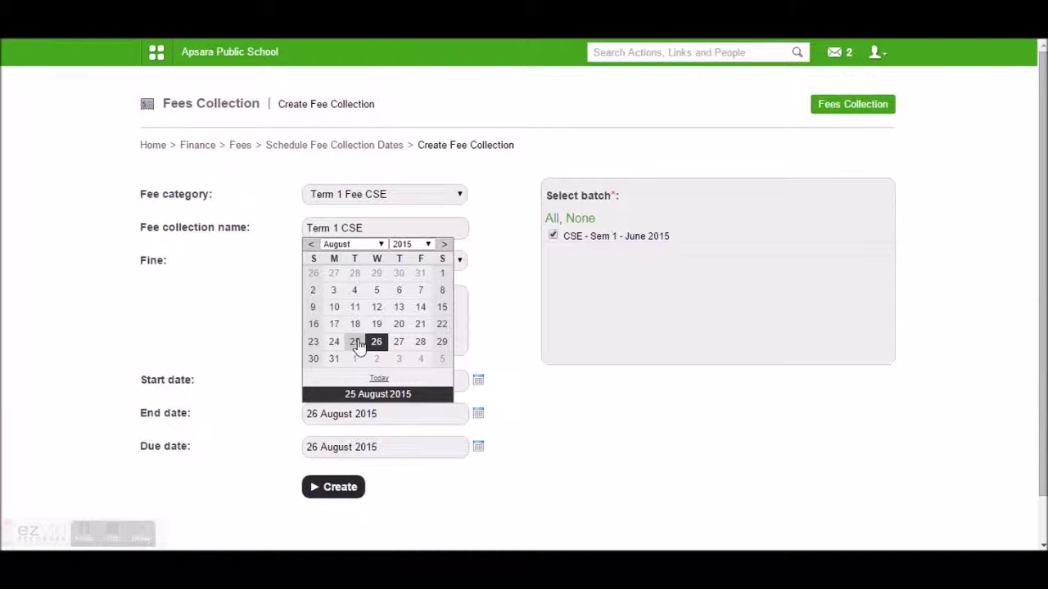
click(336, 360)
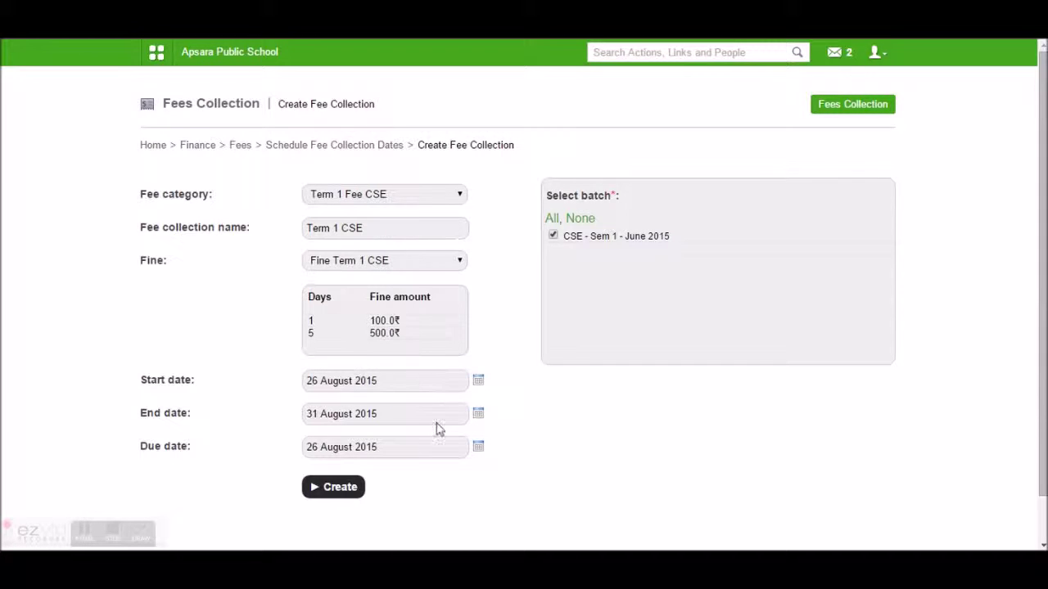
click(479, 449)
click(337, 392)
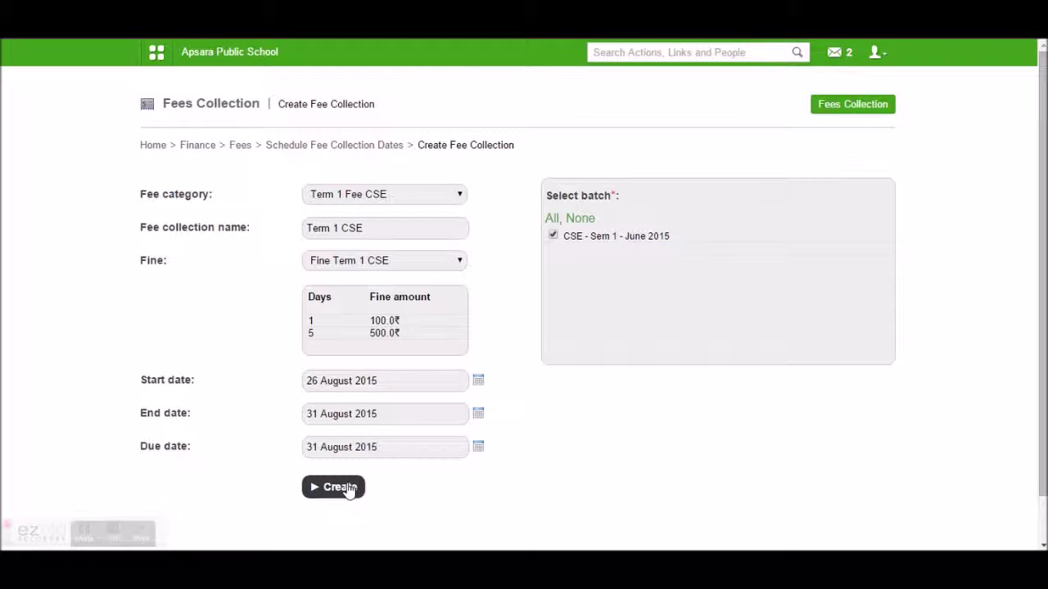
click(348, 489)
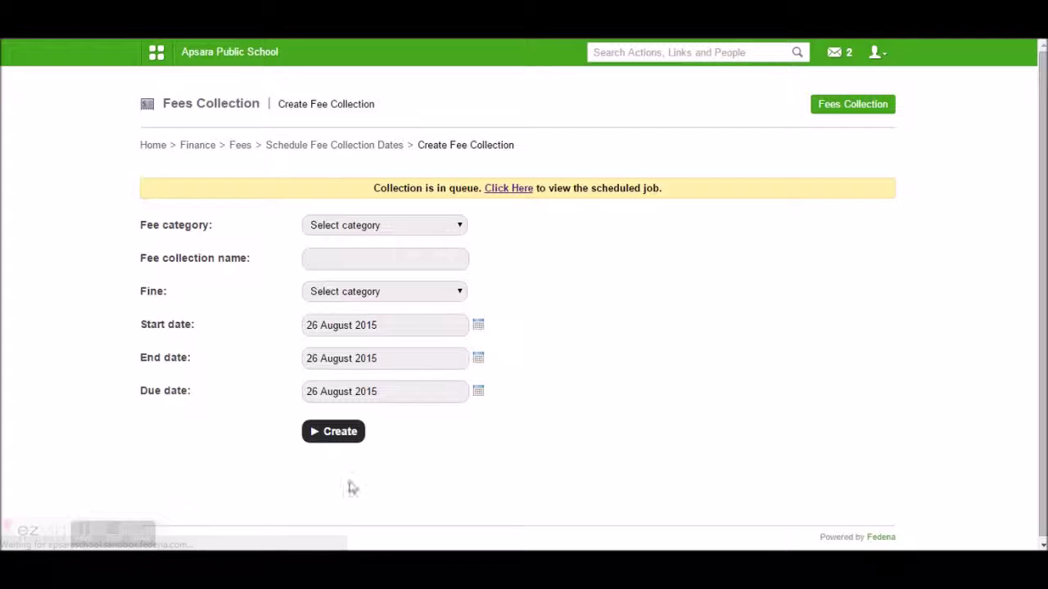
Step: Check the scheduled job, return to Fees, and view the fee collection dates of the CSE - Sem 1 - June 2015 batch
click(508, 188)
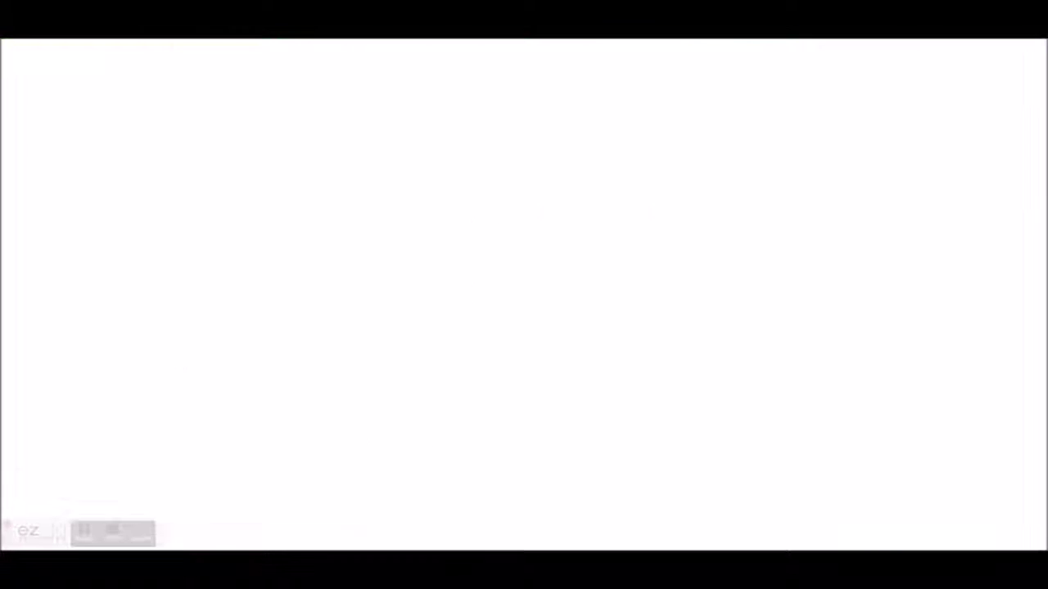
key(alt+Left)
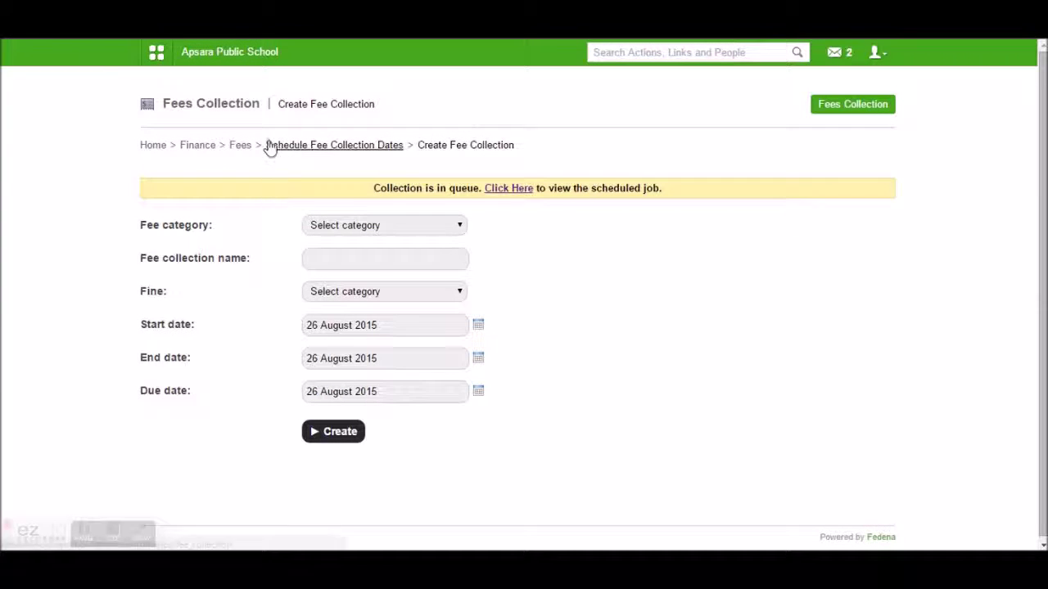
click(240, 151)
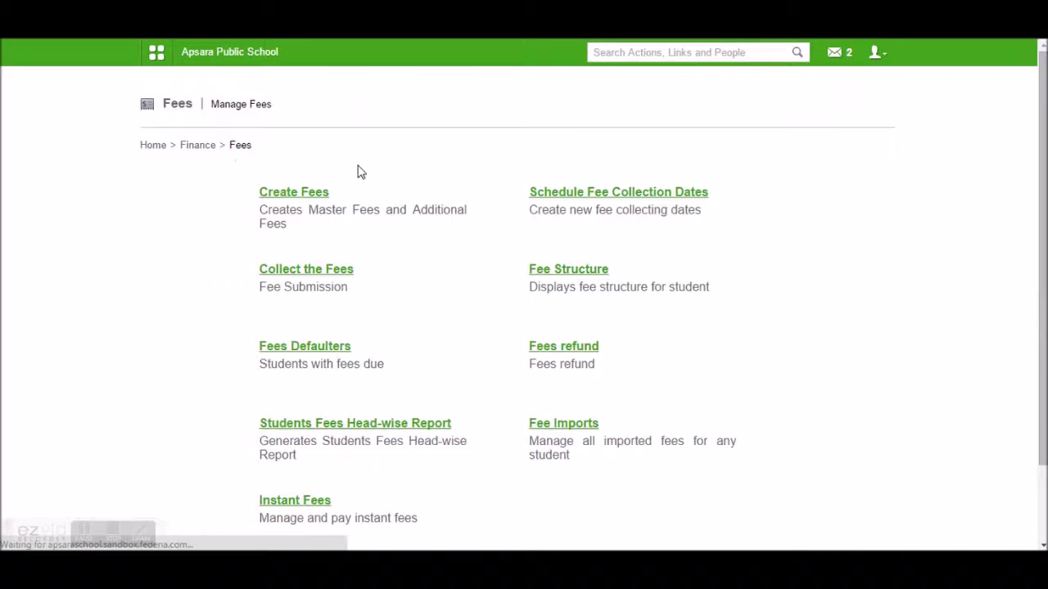
click(569, 193)
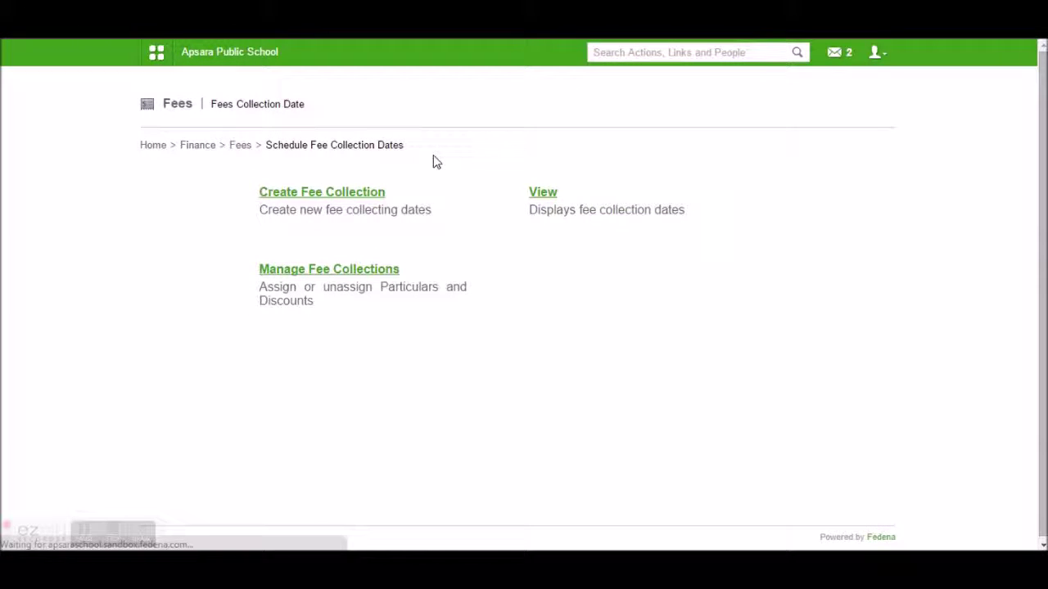
click(540, 195)
click(361, 197)
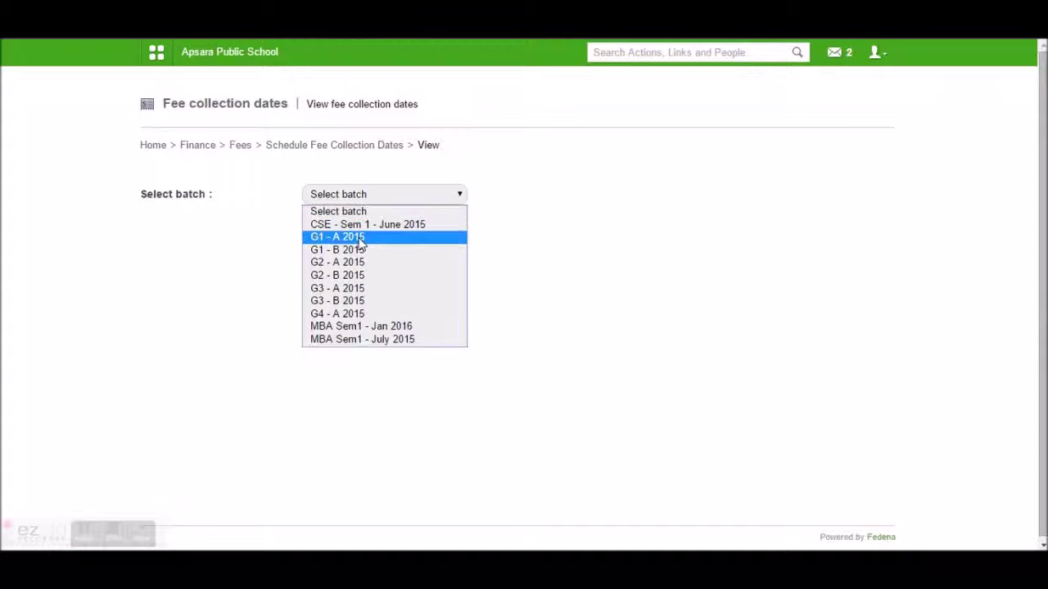
click(360, 224)
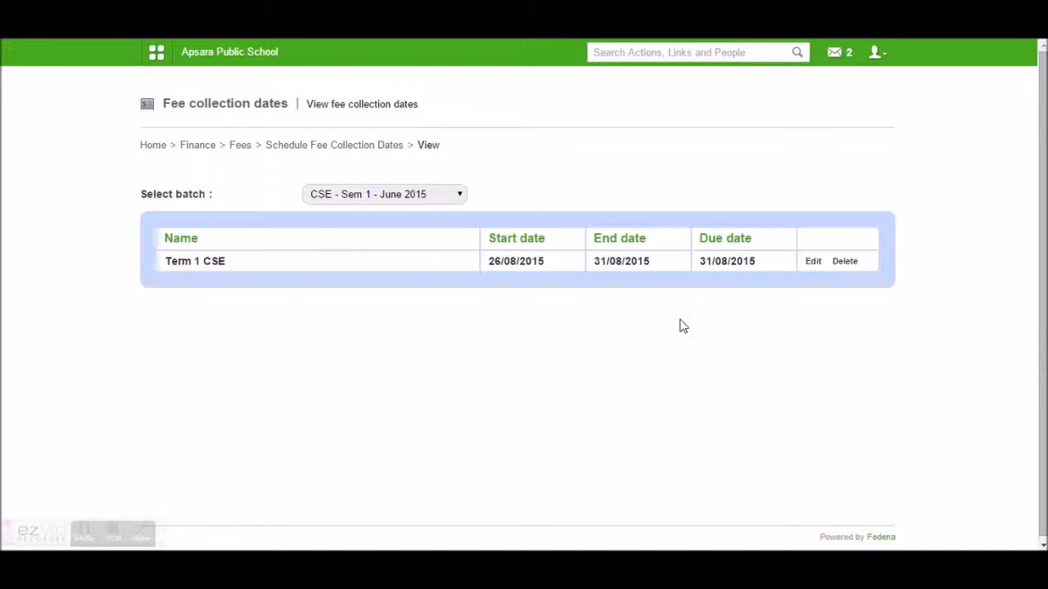
Step: Examine the details of the Term 1 CSE fee collection, including its particulars and discount
click(217, 270)
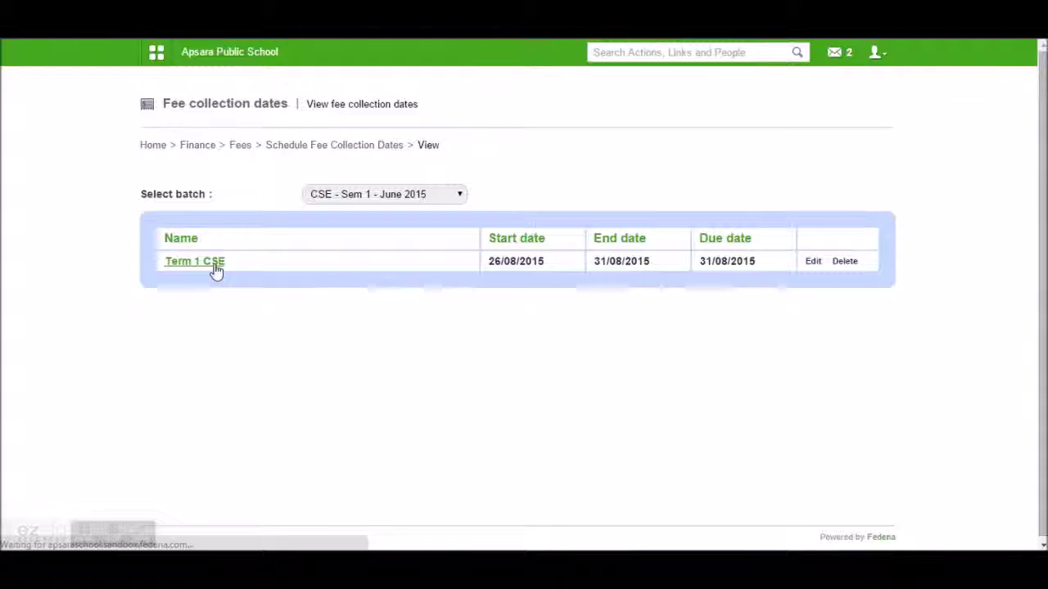
scroll(389, 273, down, 2)
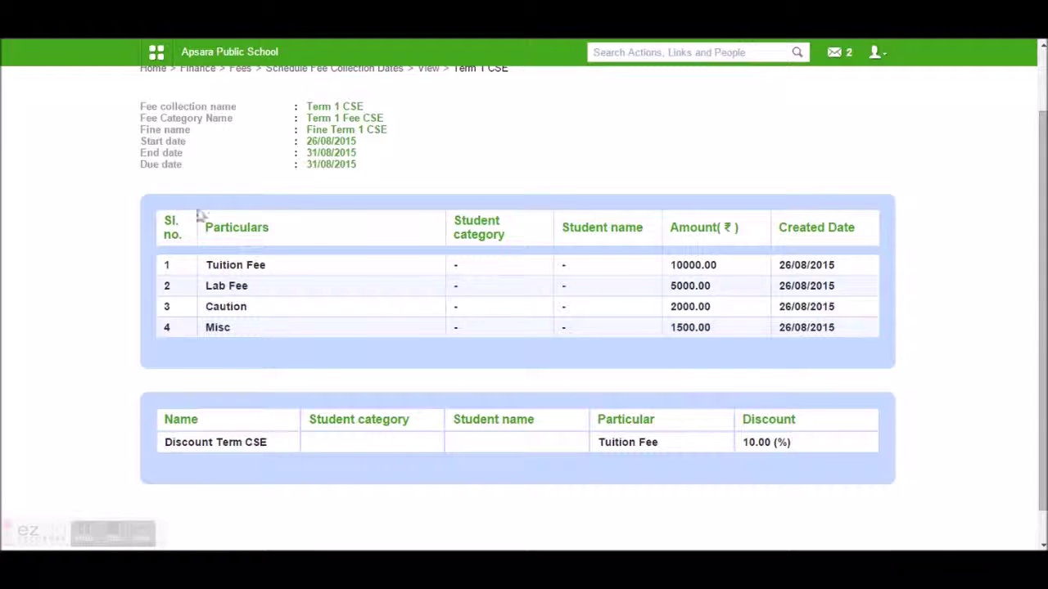
scroll(266, 344, up, 2)
click(429, 147)
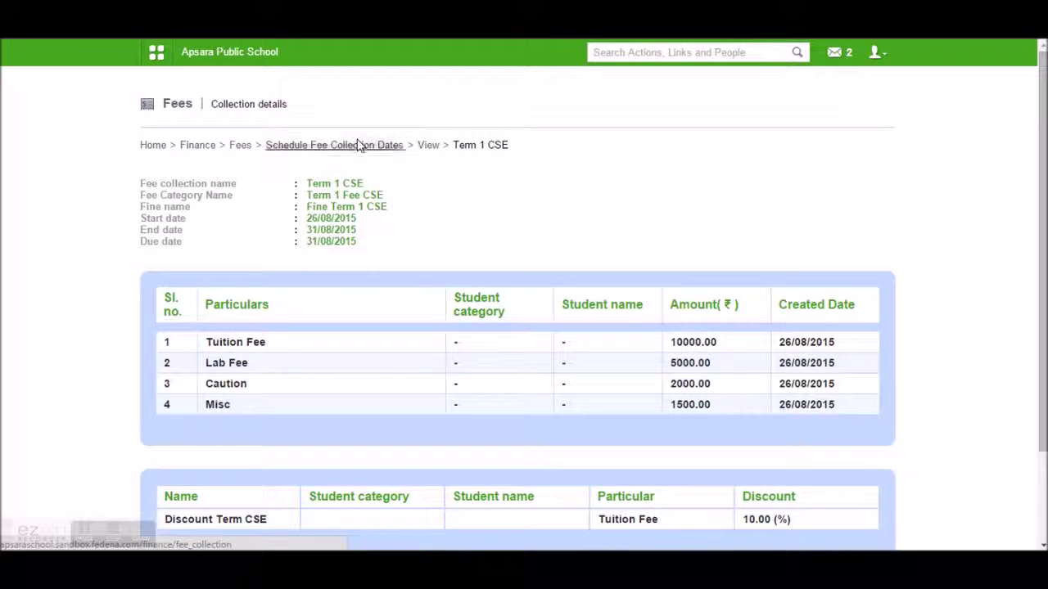
Step: Go to fee collection management and load the batch-wise particulars of Term 1 CSE for the CSE - Sem 1 - June 2015 batch
click(354, 145)
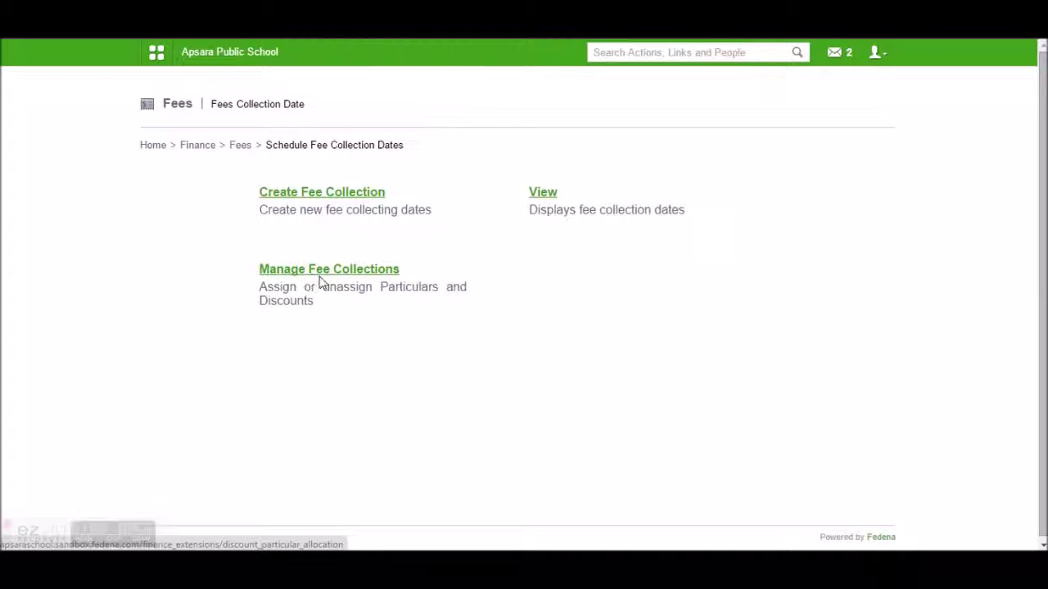
click(324, 279)
click(259, 202)
click(253, 224)
click(480, 195)
click(478, 224)
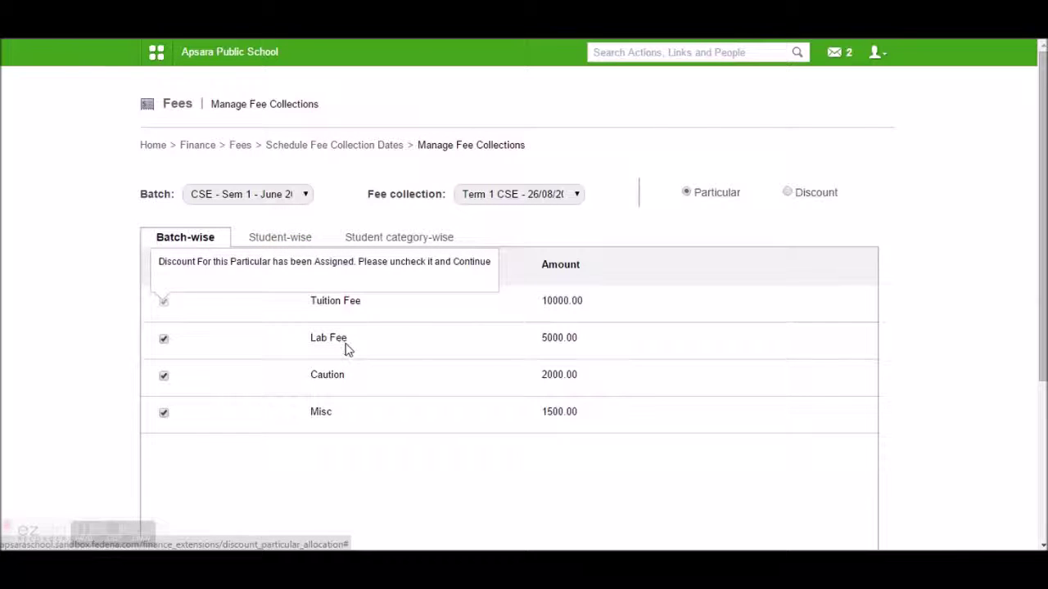
drag(355, 343, 368, 384)
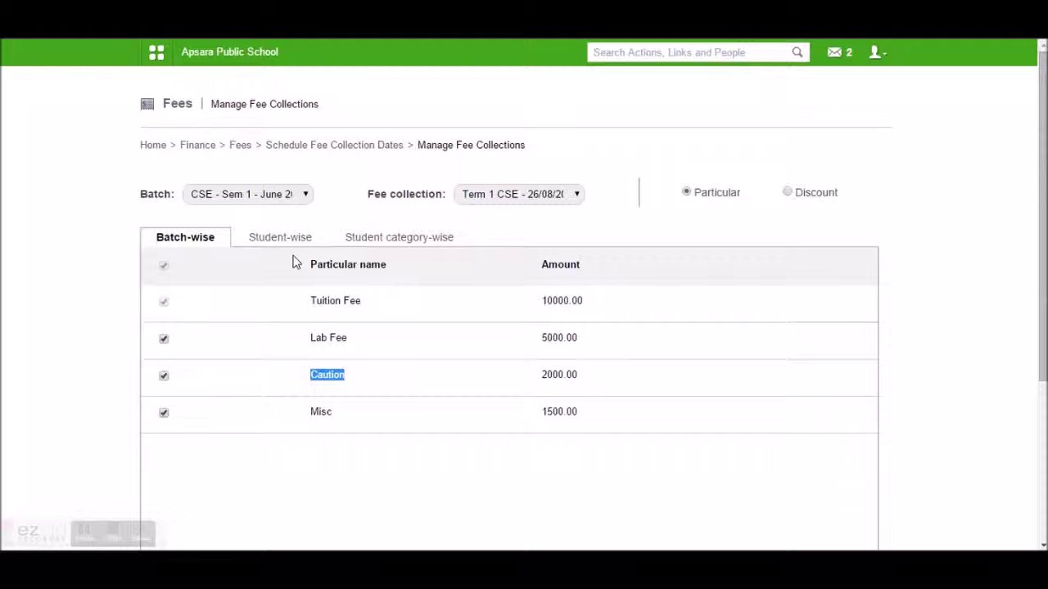
Step: Switch to the collection's particular-wise discounts and save them with Discount Term CSE assigned
click(787, 192)
click(528, 243)
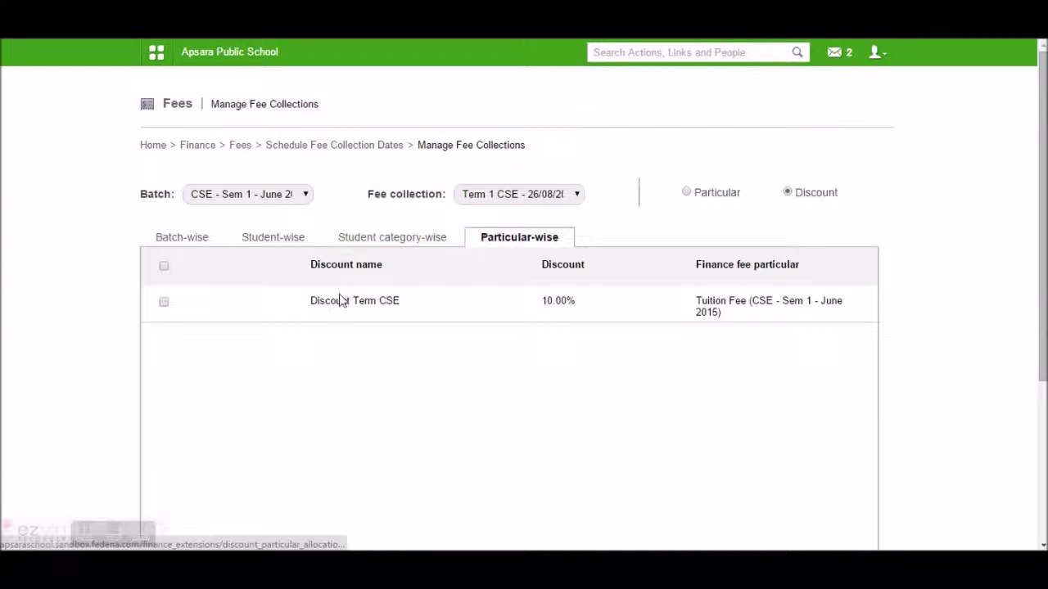
scroll(369, 355, down, 3)
click(191, 404)
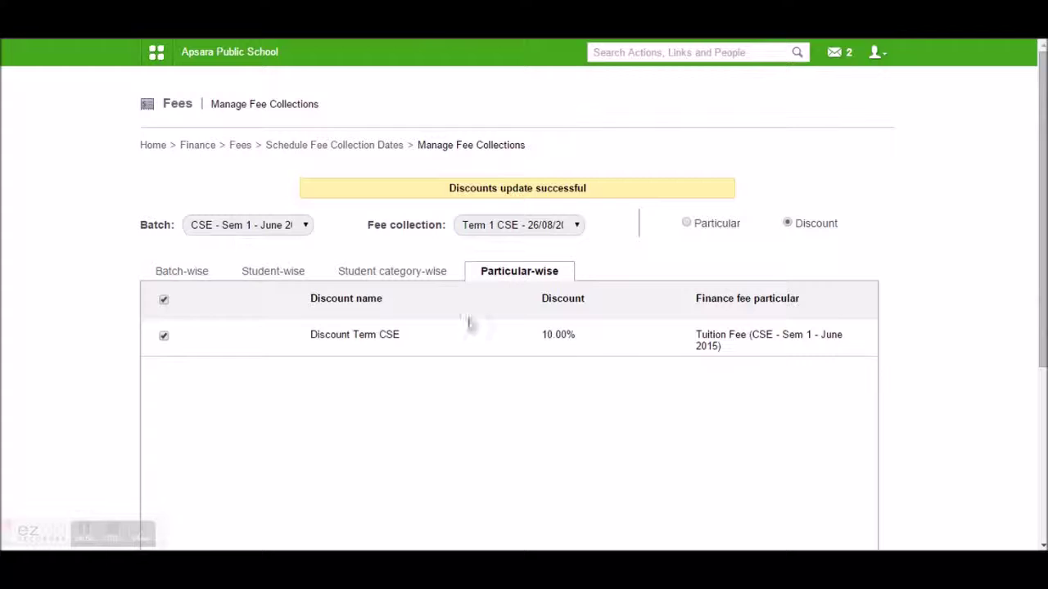
Step: Return to Fees and open a CSE student's fee structure by searching for the student's number
click(326, 152)
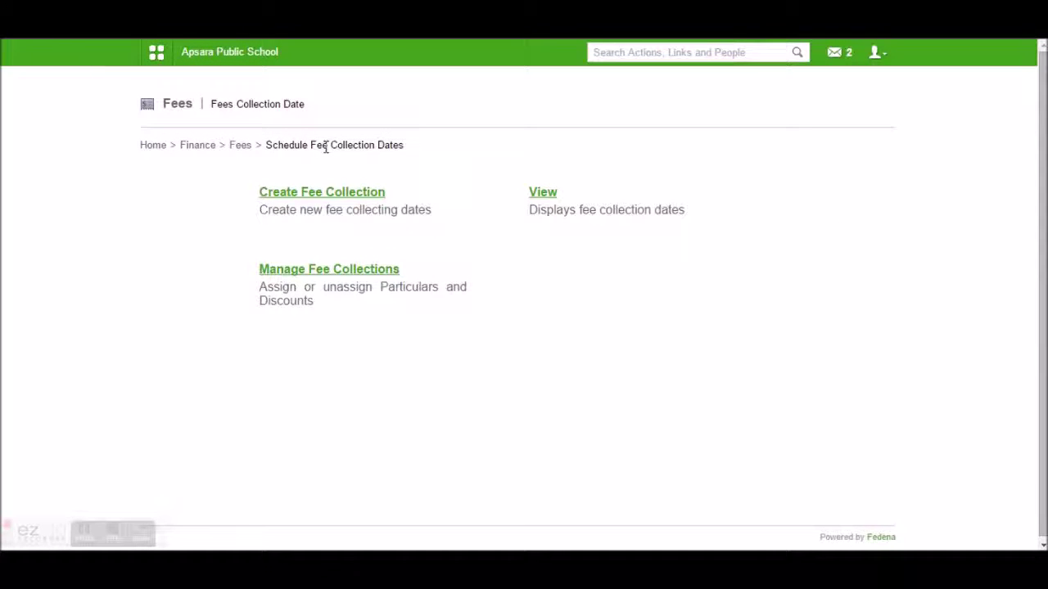
click(235, 148)
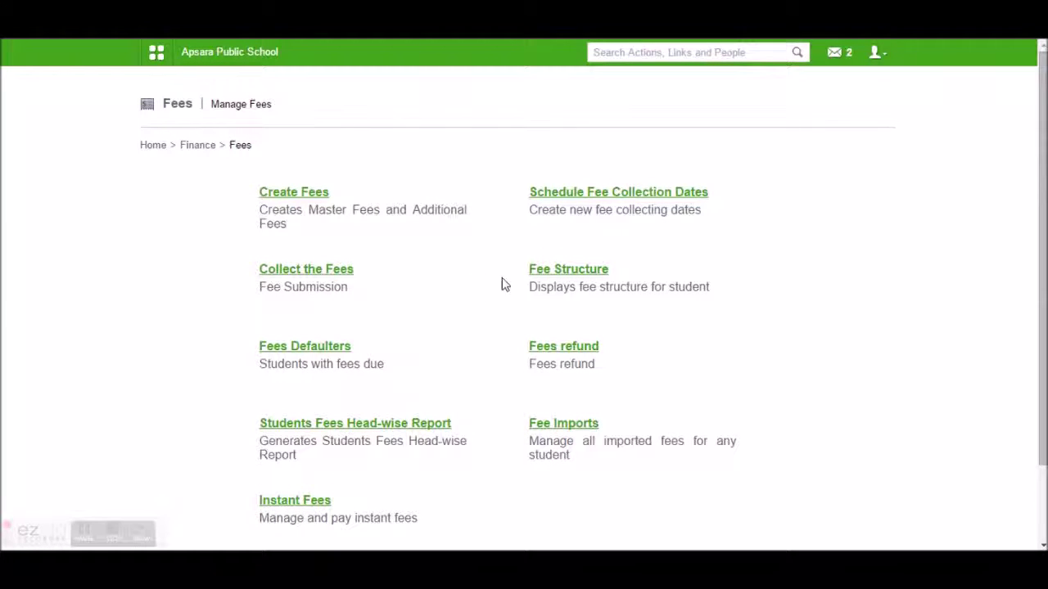
click(576, 277)
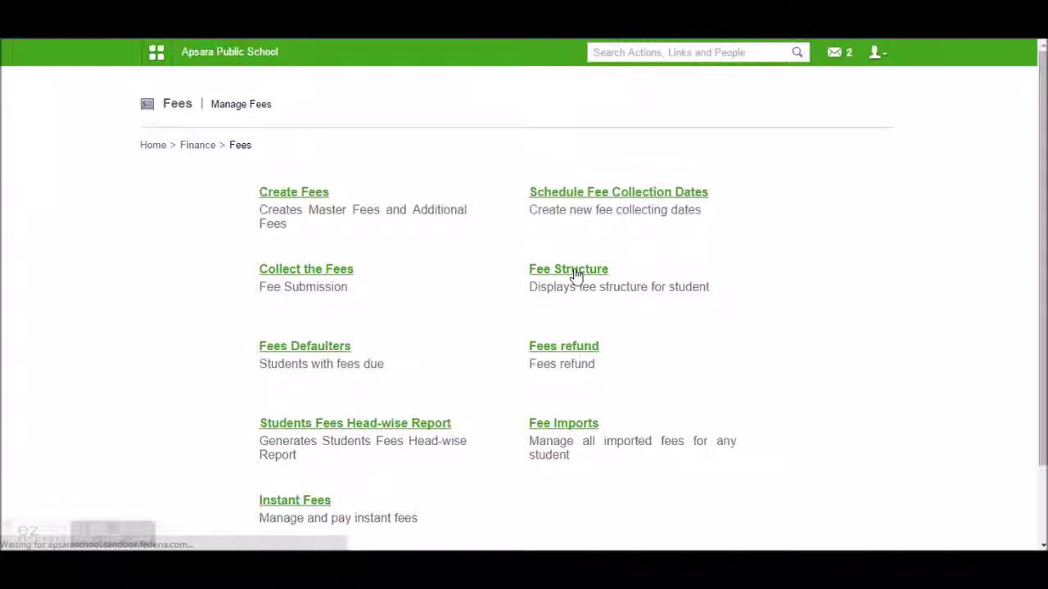
click(292, 191)
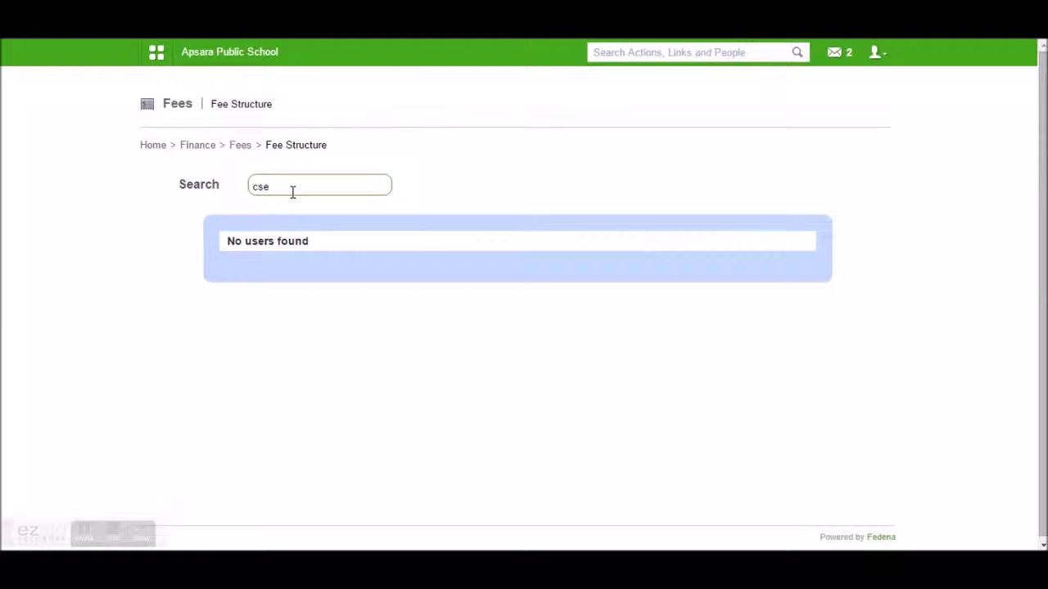
text(cse01)
click(293, 284)
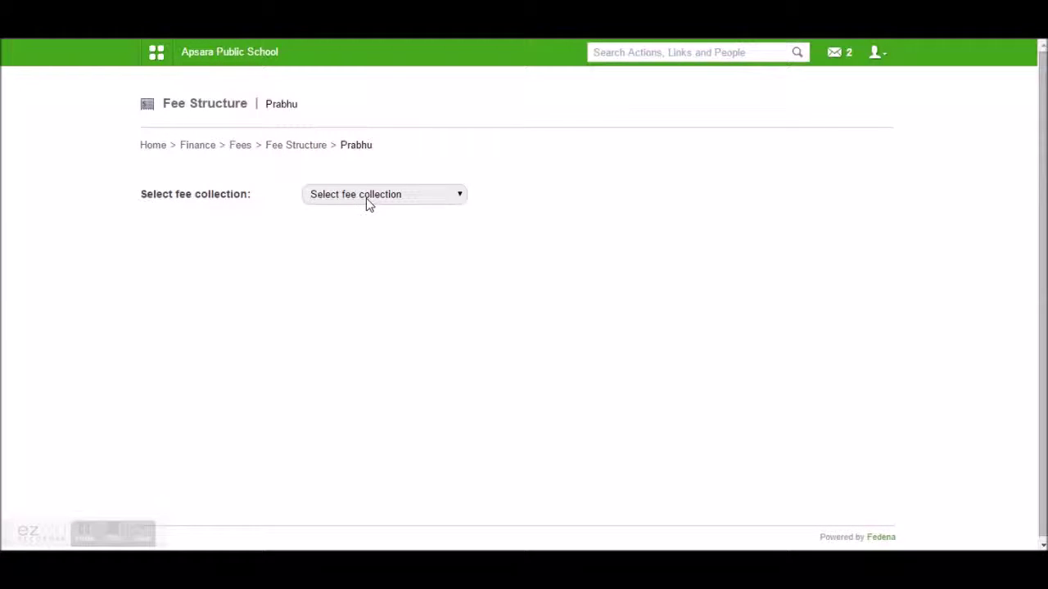
Step: Display the Term 1 CSE - 26/08/2015 collection for the student and examine its particulars, discount and payment summary
click(368, 204)
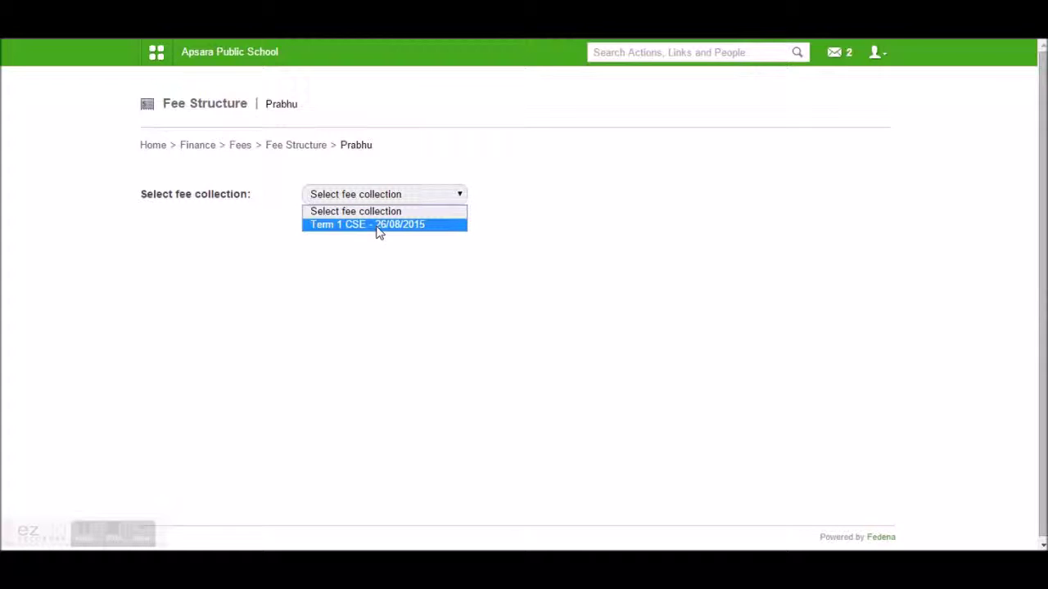
click(379, 226)
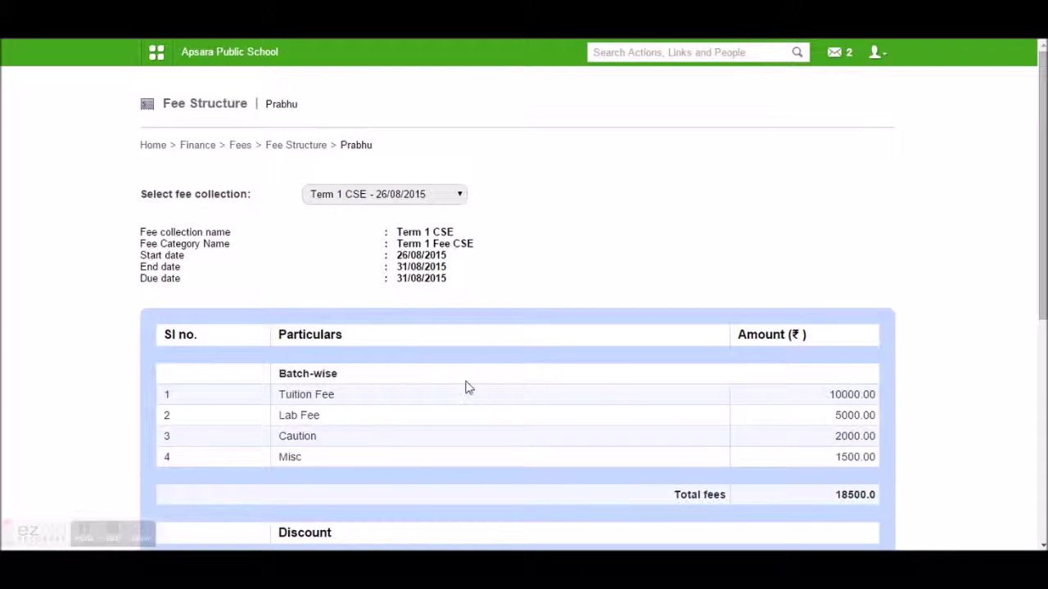
scroll(601, 393, down, 2)
scroll(602, 393, up, 2)
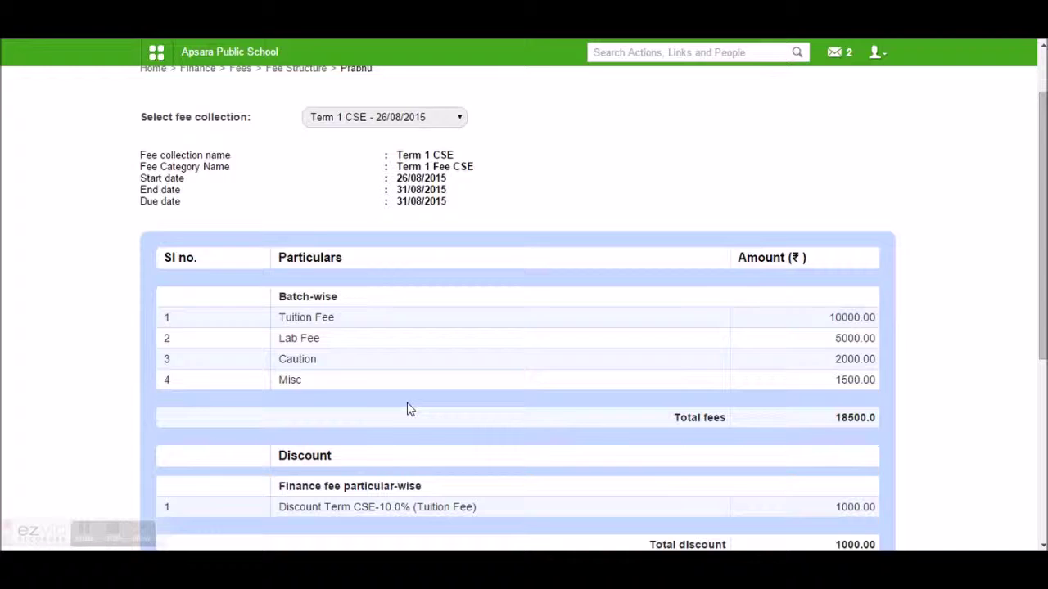
scroll(407, 407, down, 2)
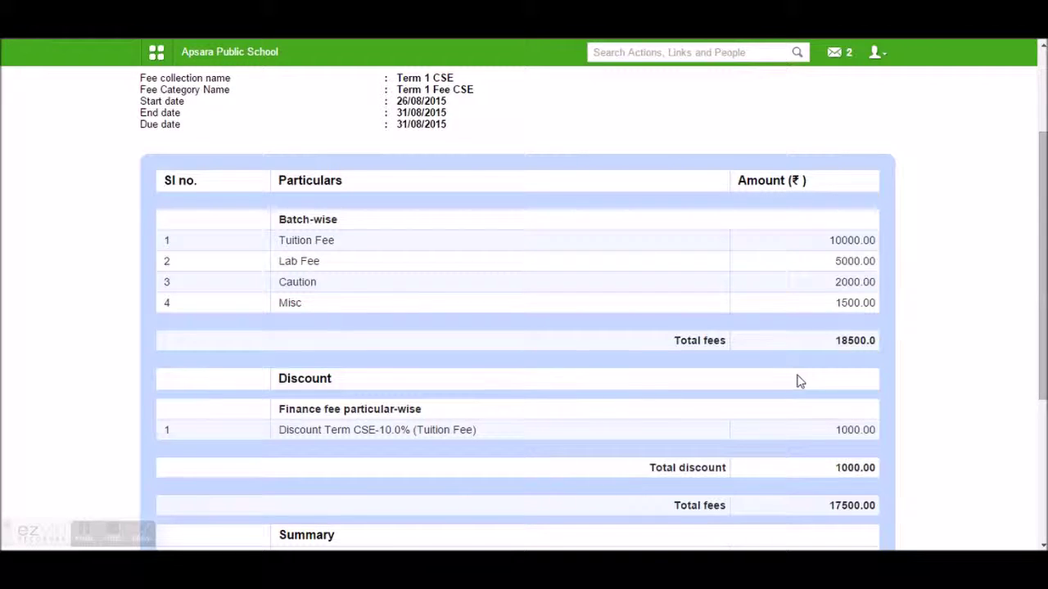
scroll(208, 477, down, 2)
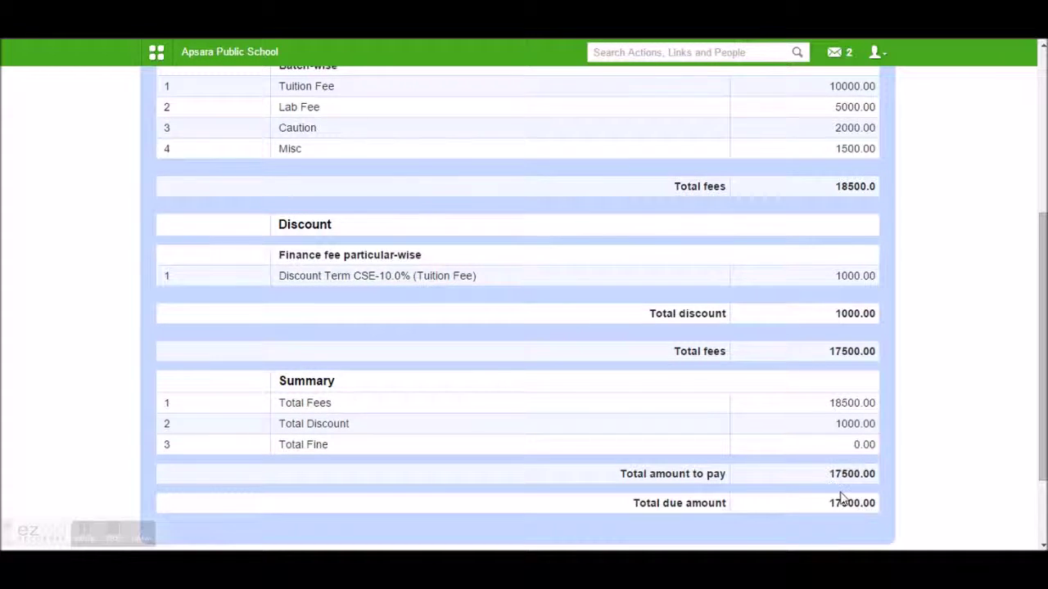
scroll(840, 496, down, 2)
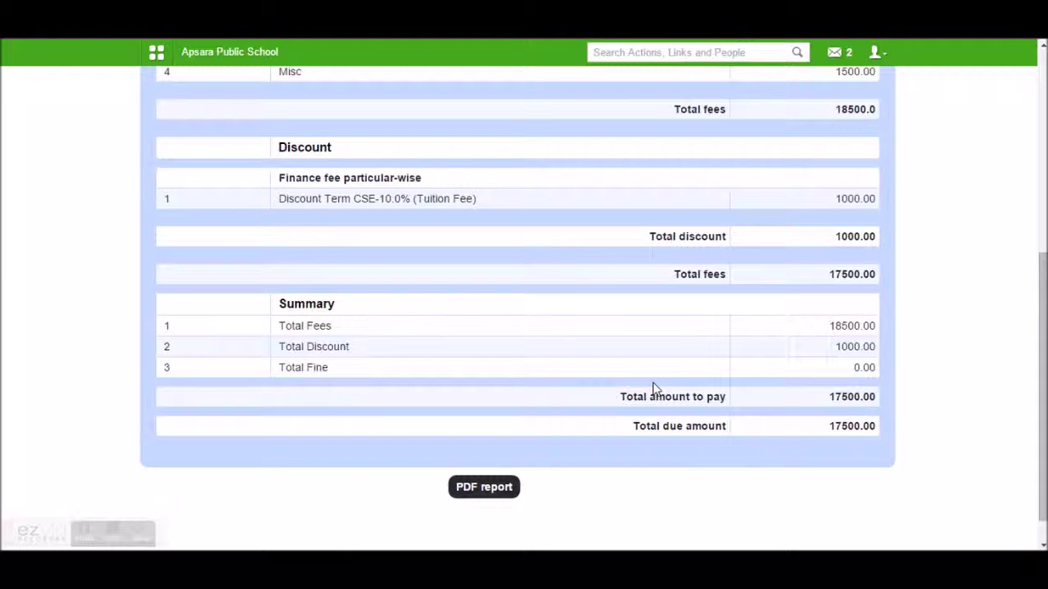
Step: Go to fee submission by batch in Collect the Fees and load Term 1 CSE for the CSE - Sem 1 - June 2015 batch
scroll(654, 388, up, 5)
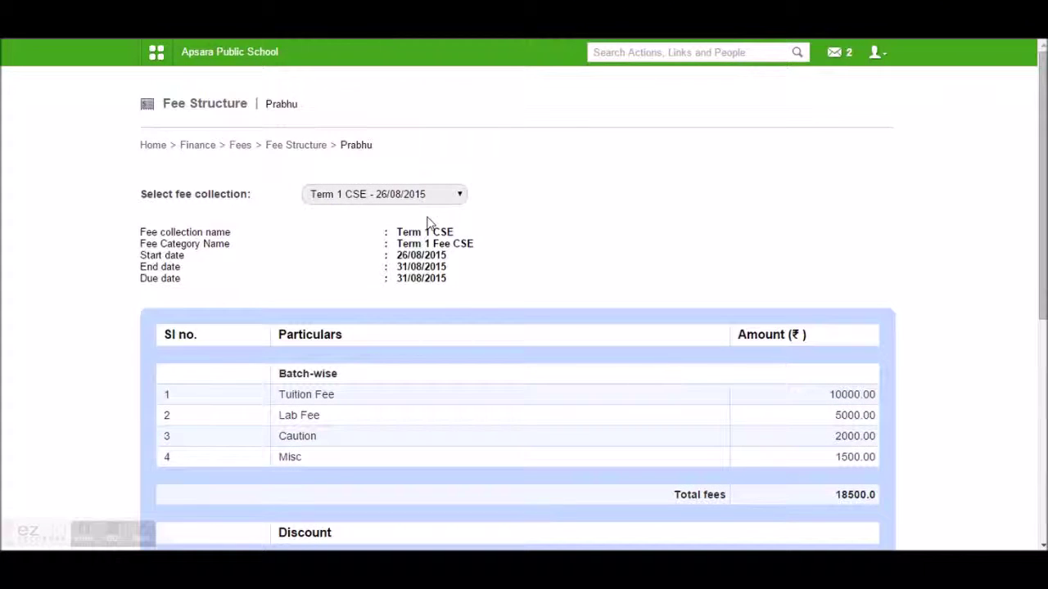
click(244, 148)
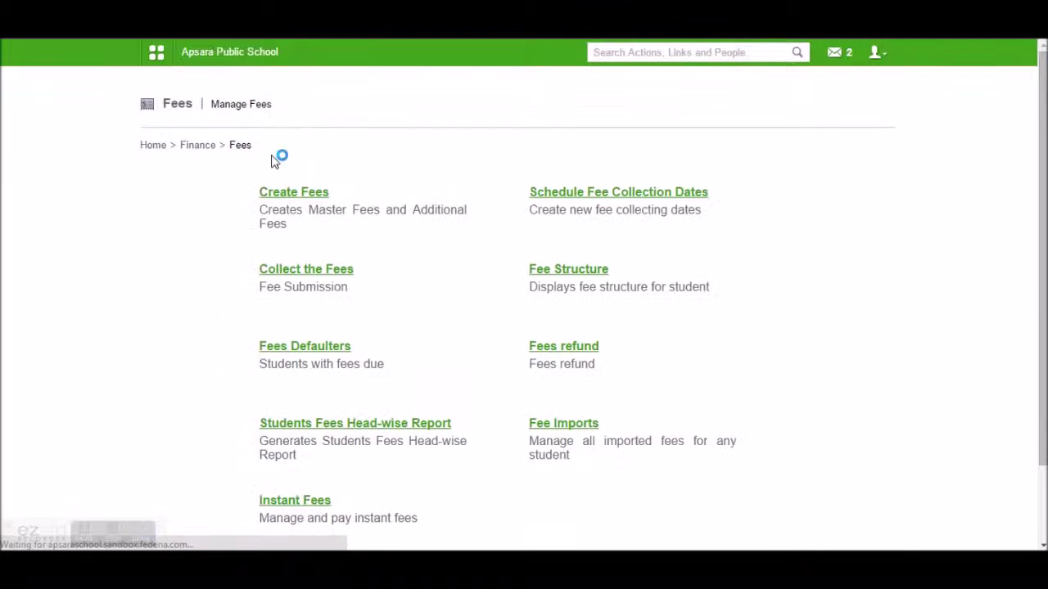
click(318, 275)
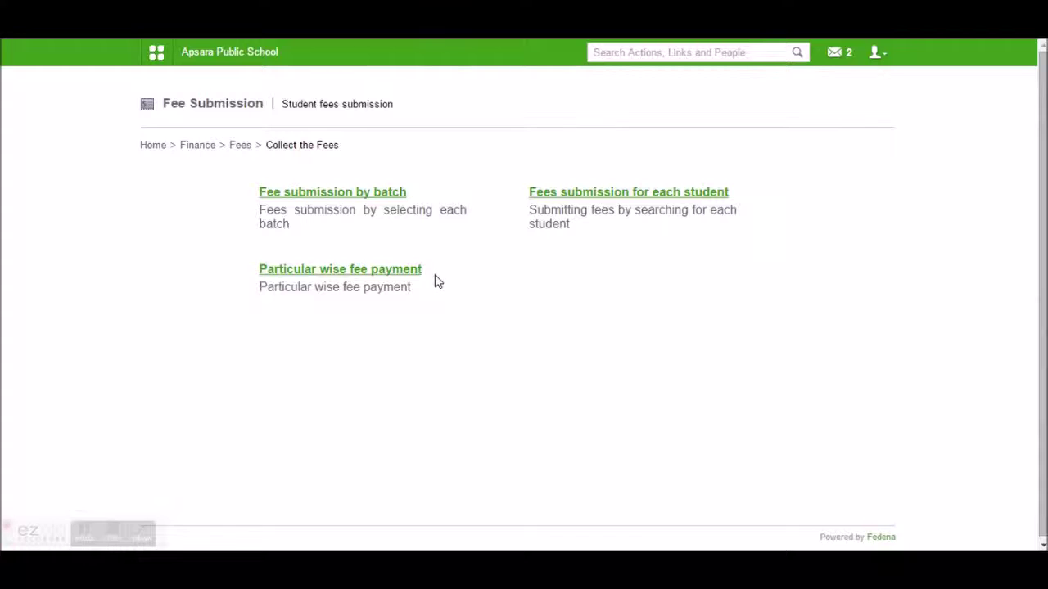
click(341, 195)
click(161, 197)
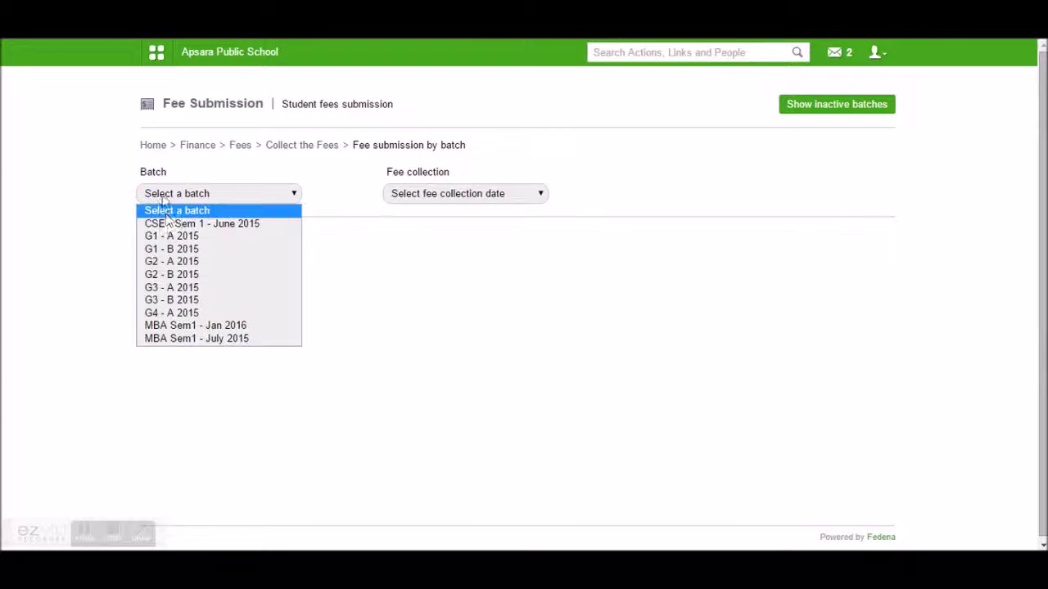
click(168, 227)
click(438, 196)
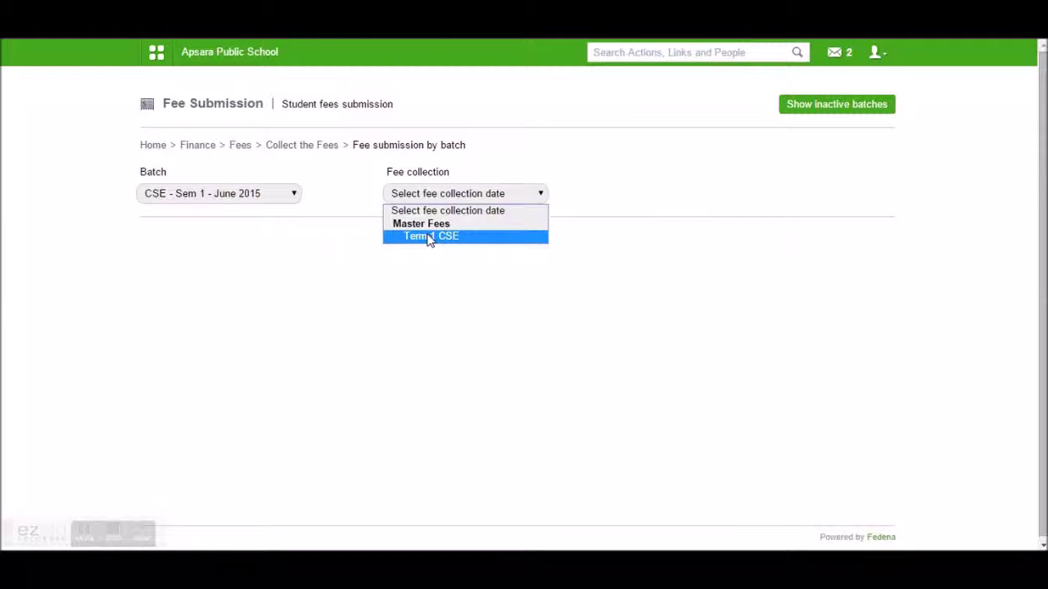
click(429, 237)
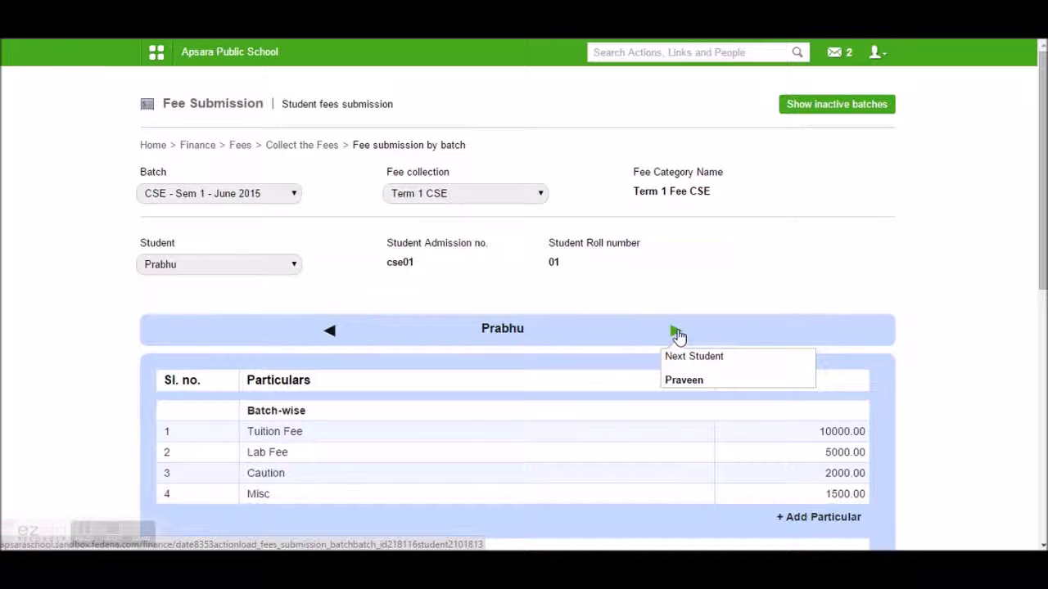
Step: Add a student-wise particular named Uniform Fee with an amount of 1000 to the first student's fees
scroll(679, 335, down, 2)
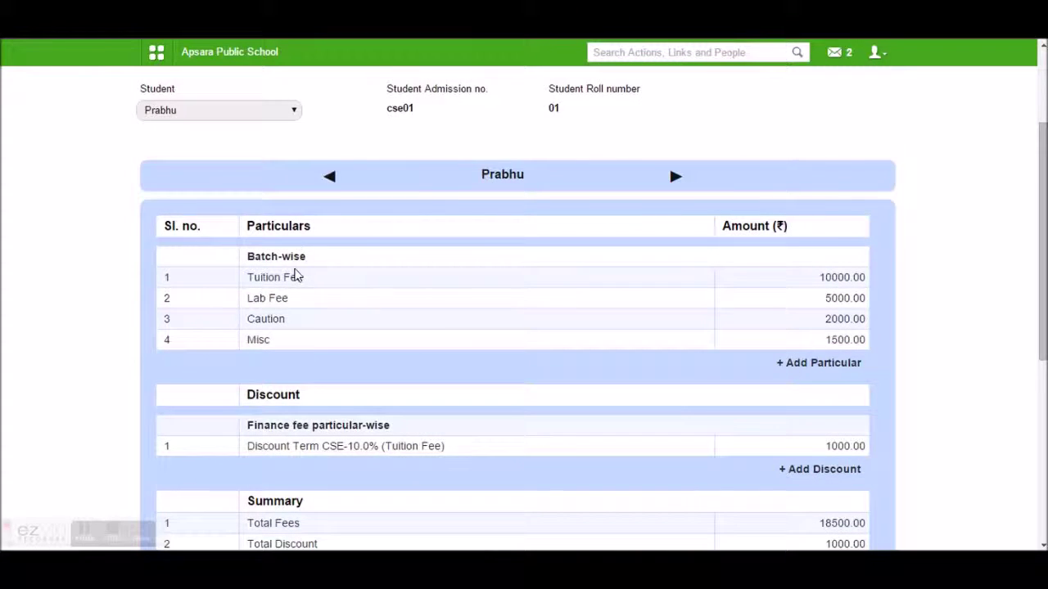
scroll(297, 275, down, 1)
scroll(376, 432, down, 1)
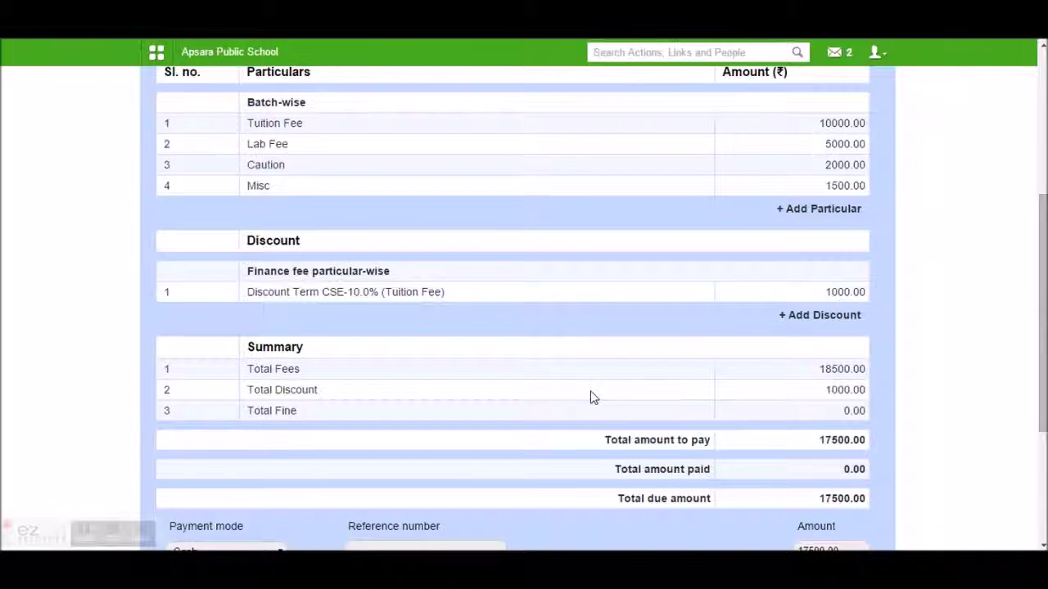
scroll(590, 398, up, 2)
scroll(346, 210, up, 2)
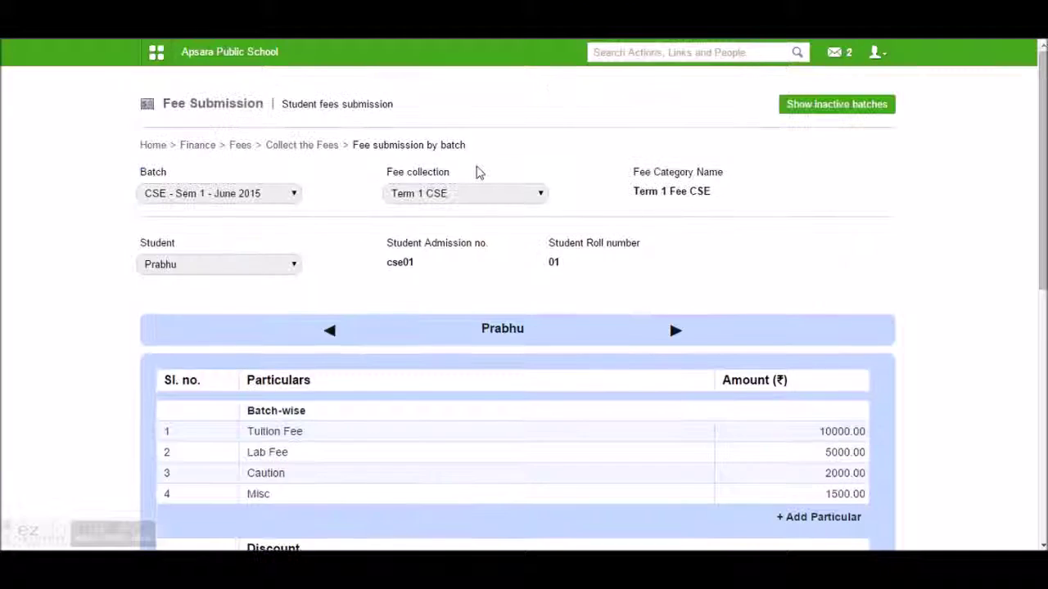
scroll(522, 287, down, 4)
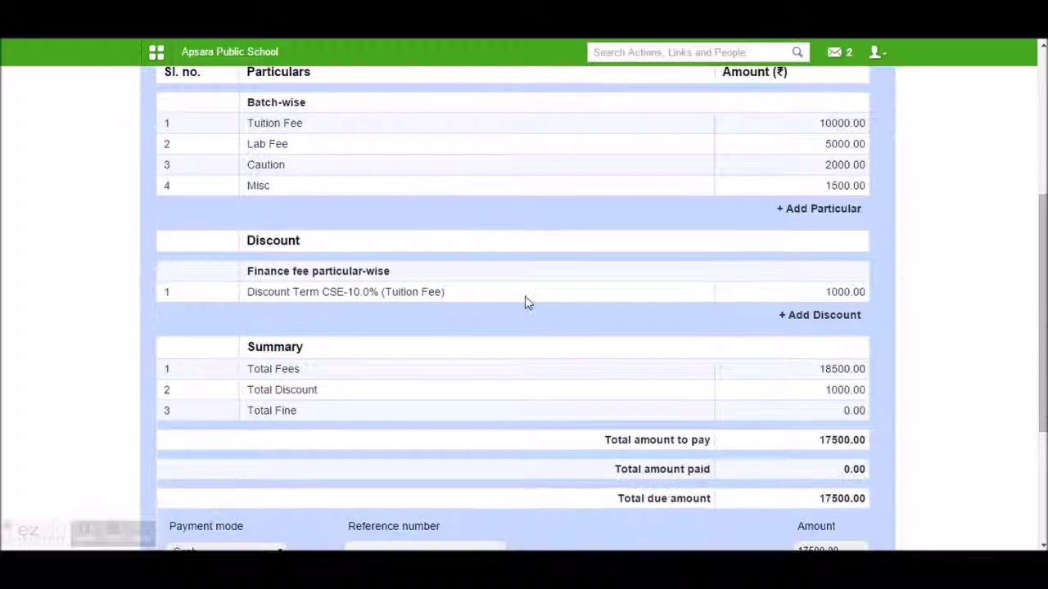
click(810, 211)
click(562, 106)
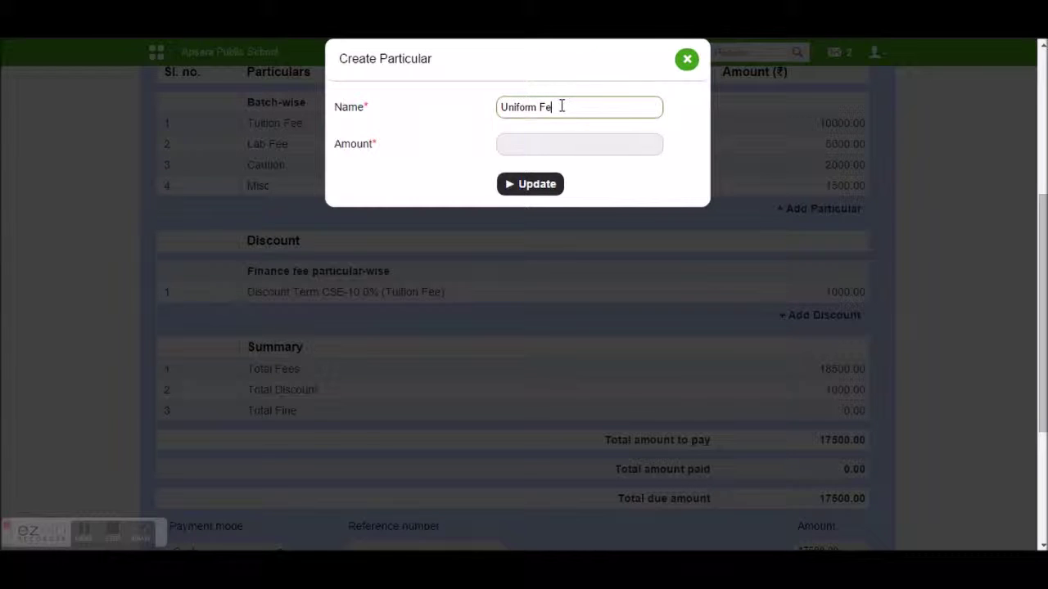
click(554, 148)
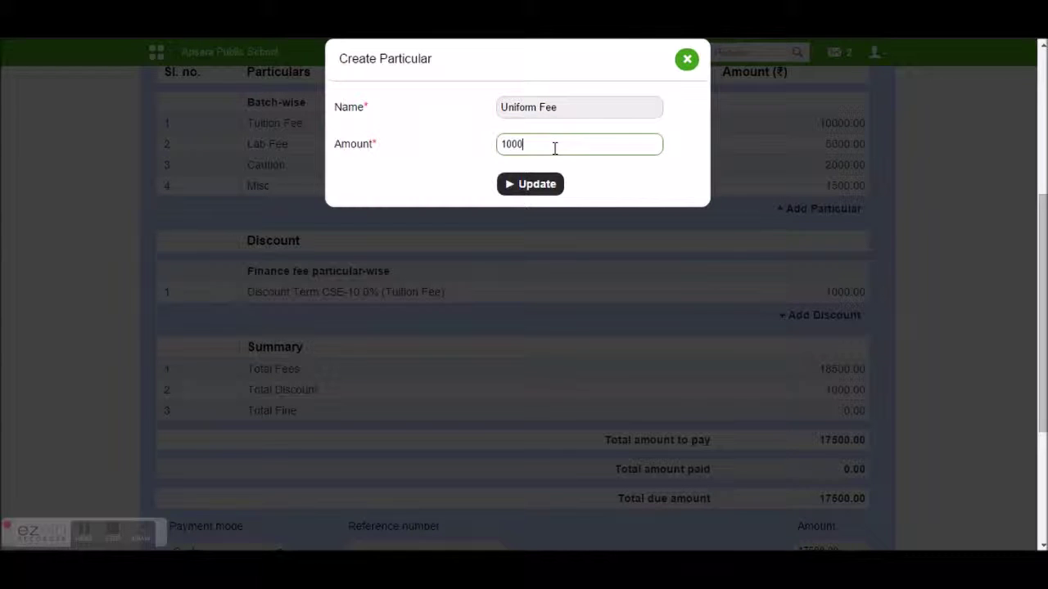
click(514, 185)
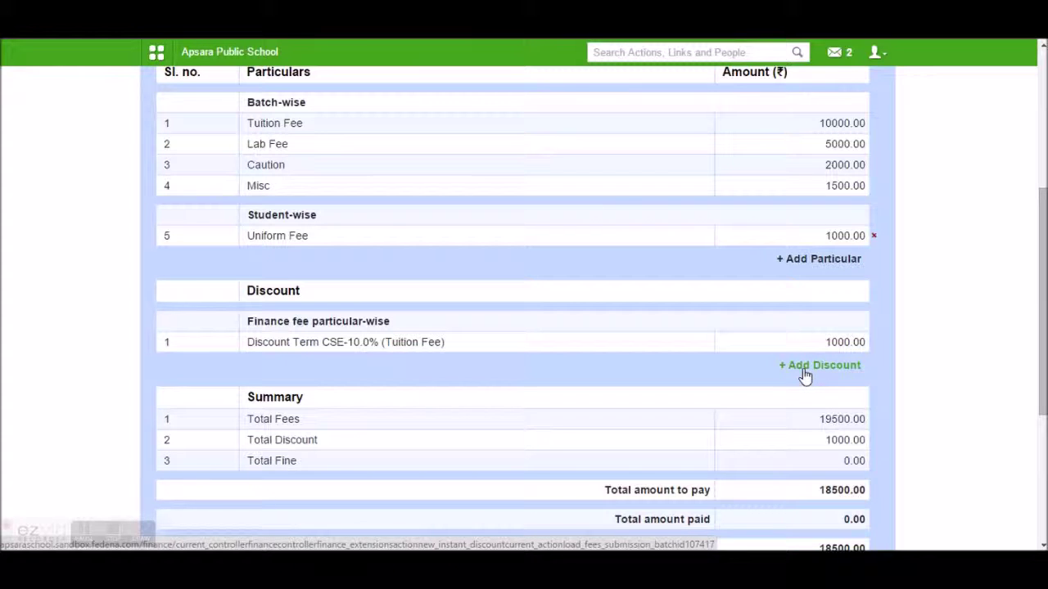
Step: Set the student's payment amount to 15000 for a partial payment
scroll(805, 375, down, 1)
scroll(803, 375, down, 1)
drag(849, 447, 792, 452)
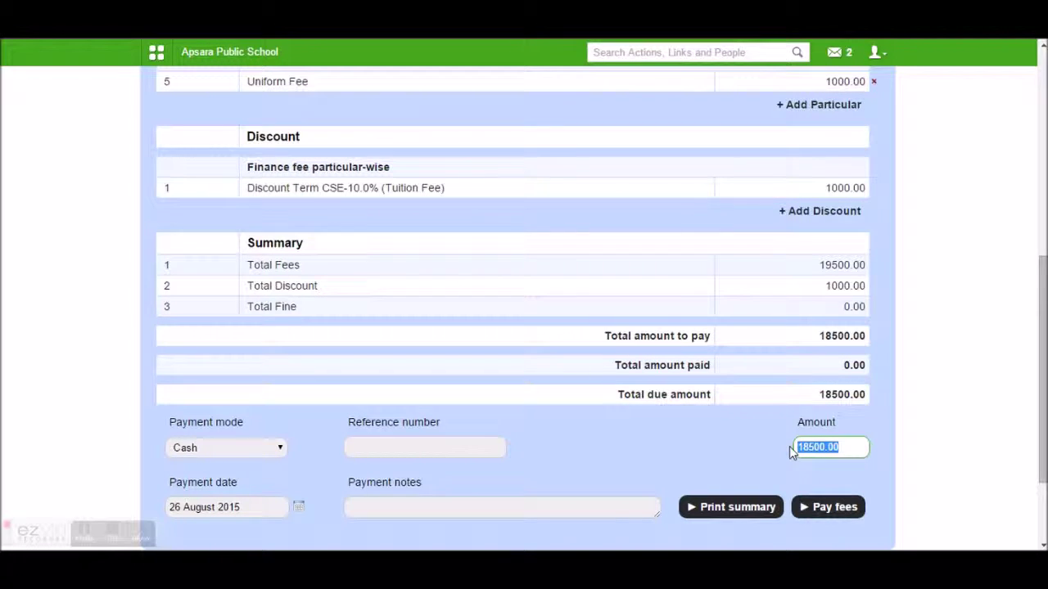
click(858, 447)
drag(858, 447, 793, 461)
text(15000)
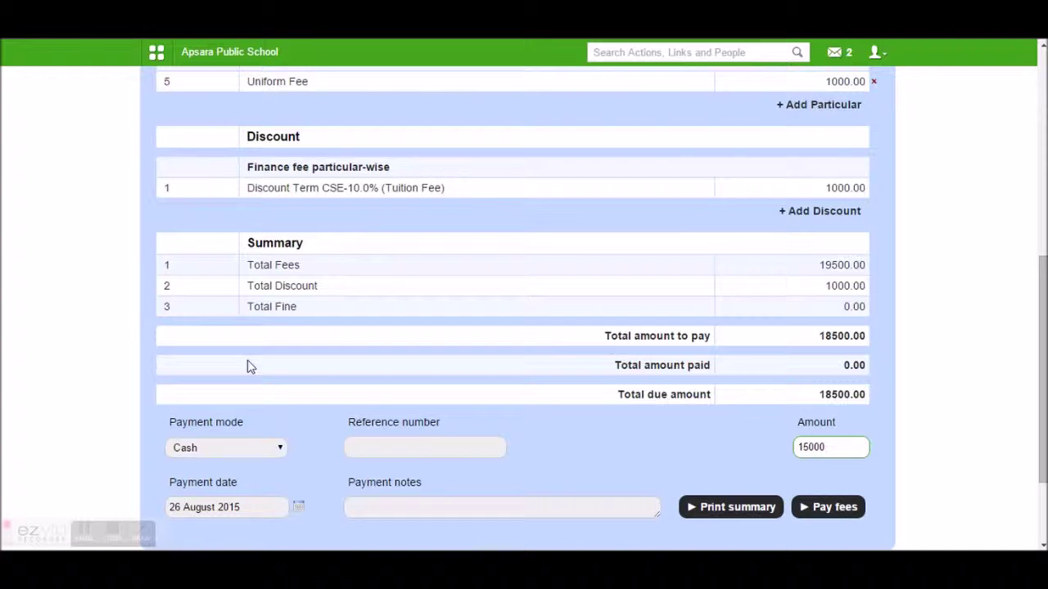
Step: Try the Cheque and DD payment modes and check which reference field each one offers
click(268, 448)
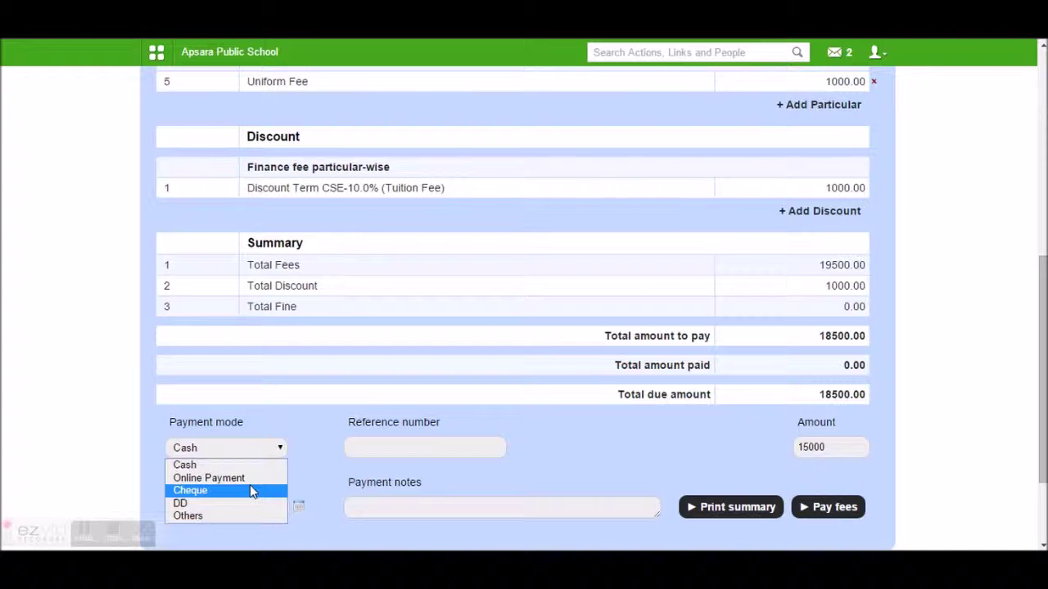
click(210, 467)
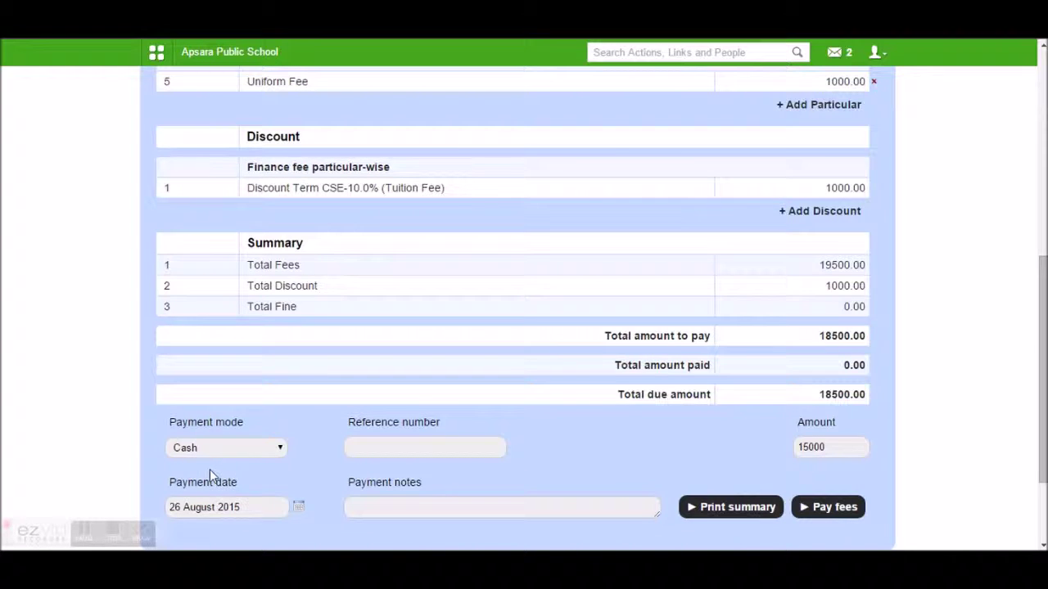
click(364, 448)
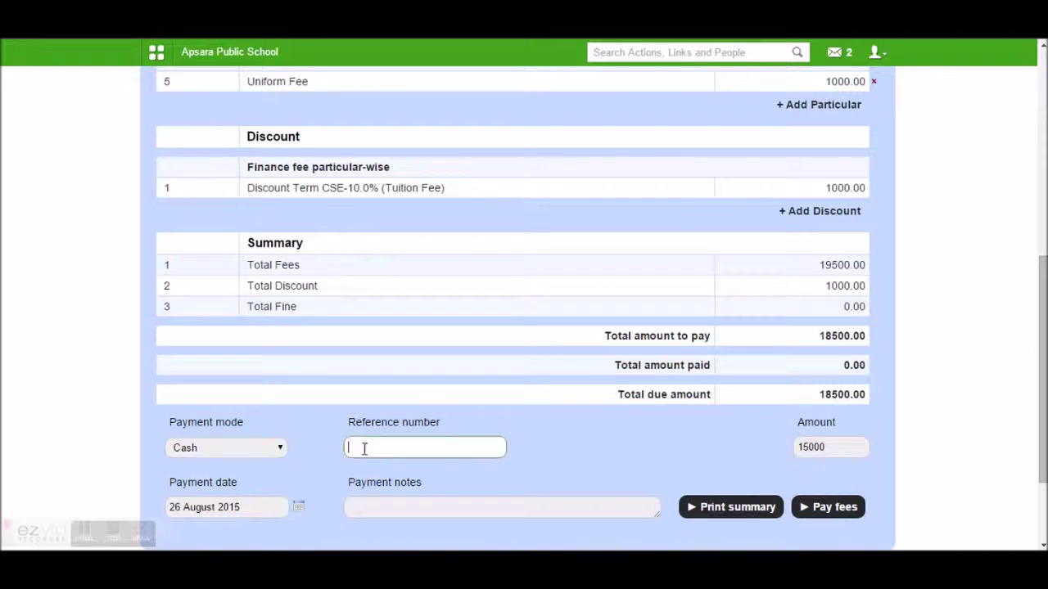
click(249, 447)
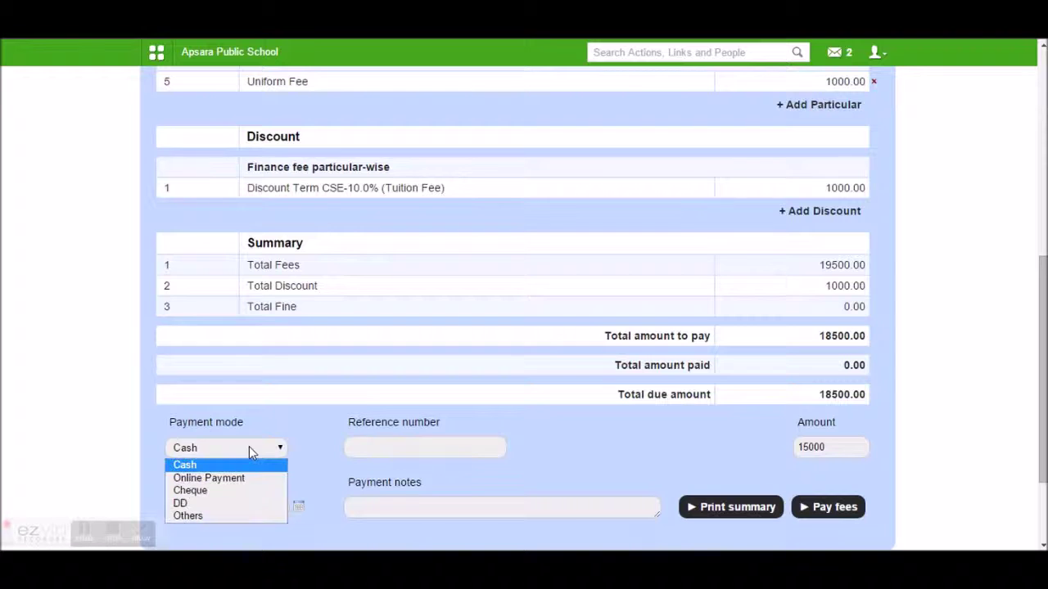
click(218, 491)
click(360, 447)
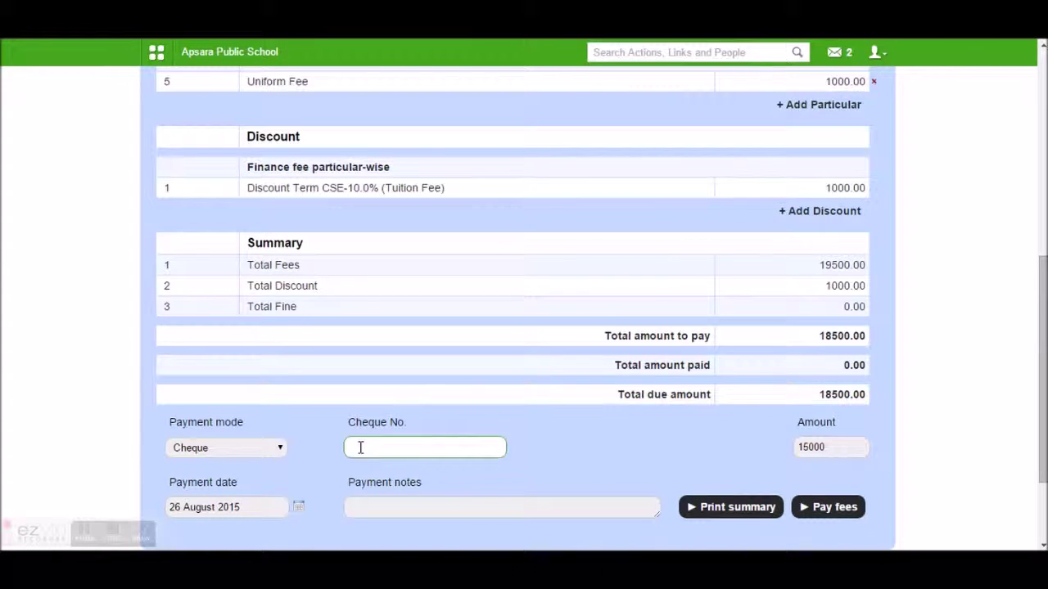
click(250, 447)
click(227, 496)
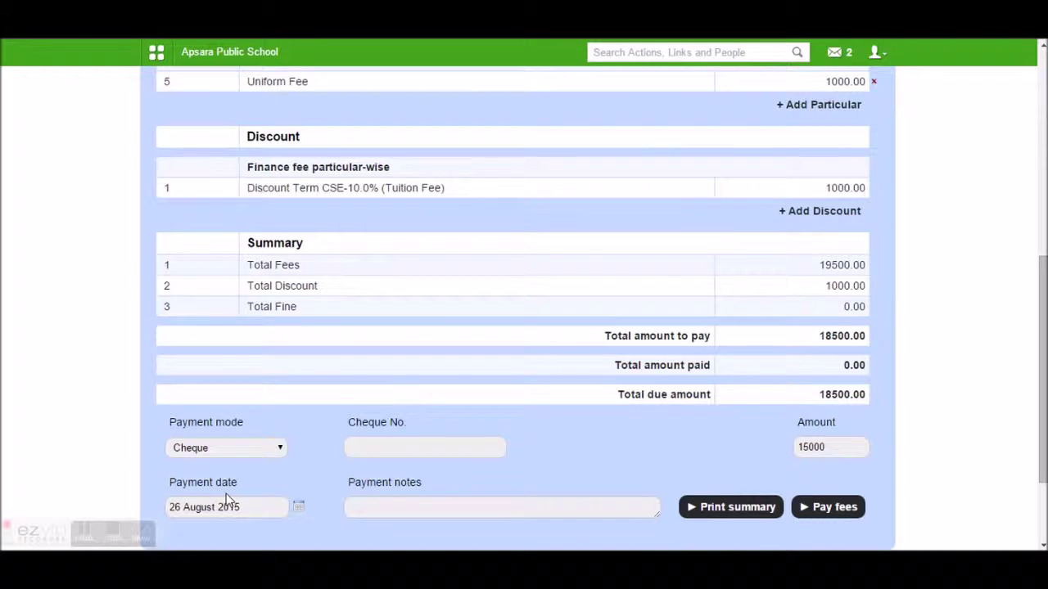
click(384, 454)
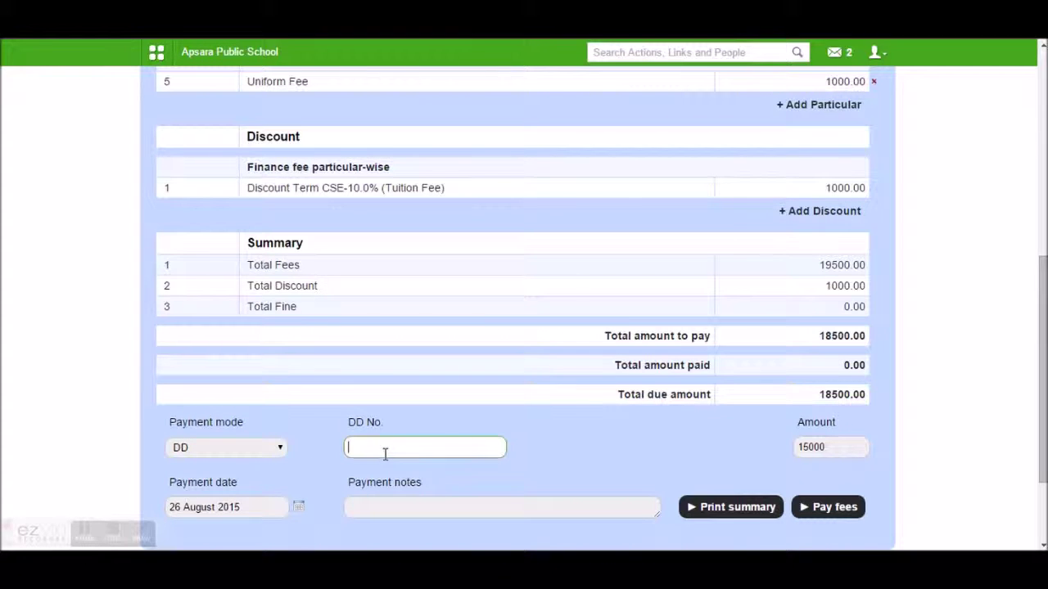
click(367, 508)
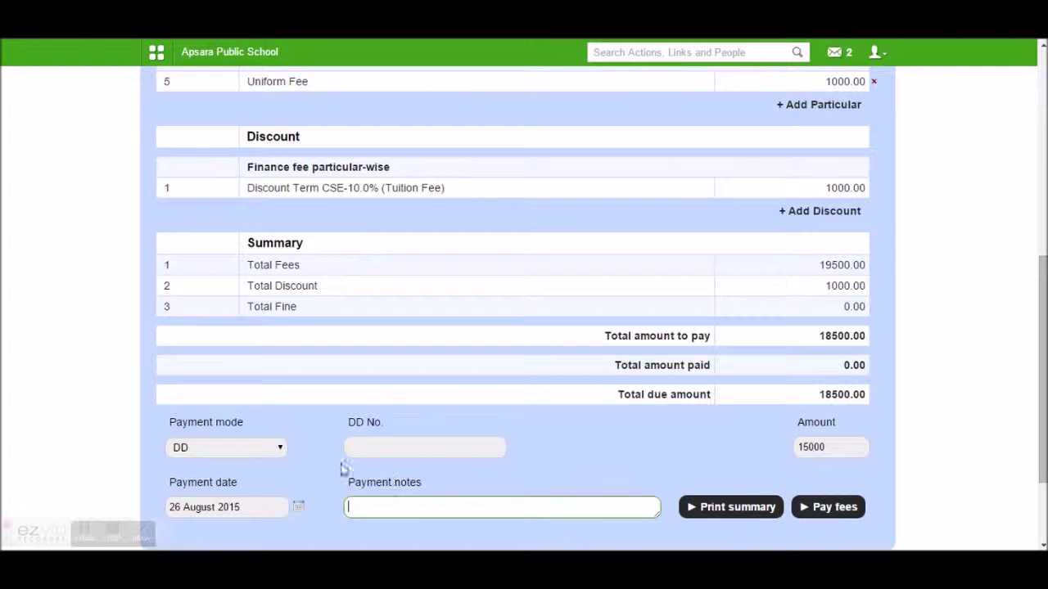
Step: Pay the fees in Cash with reference number ref01 and the payment note "partial payment"
click(256, 455)
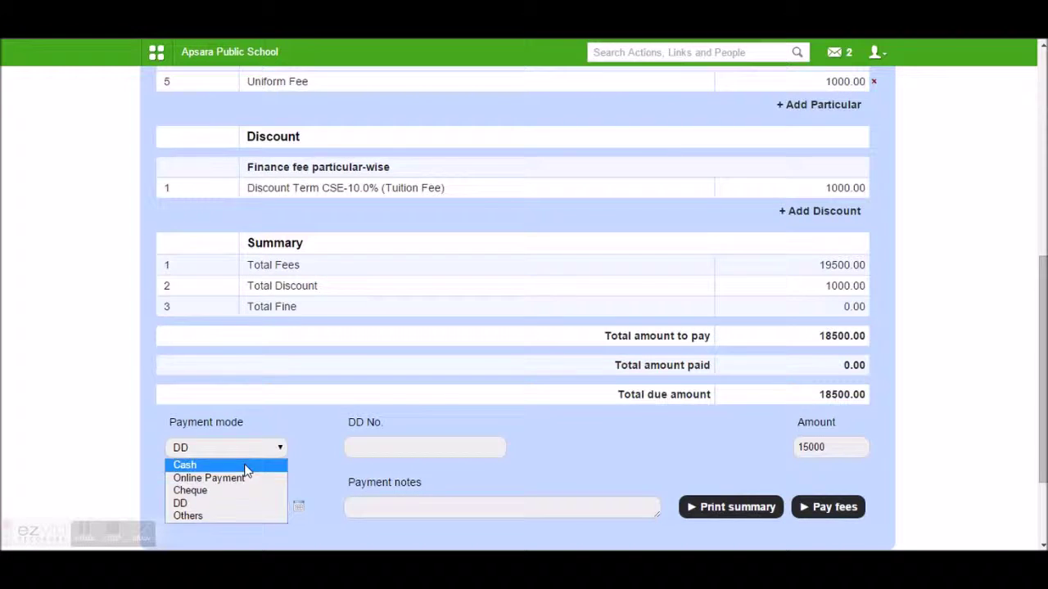
click(245, 466)
click(398, 450)
text(ref)
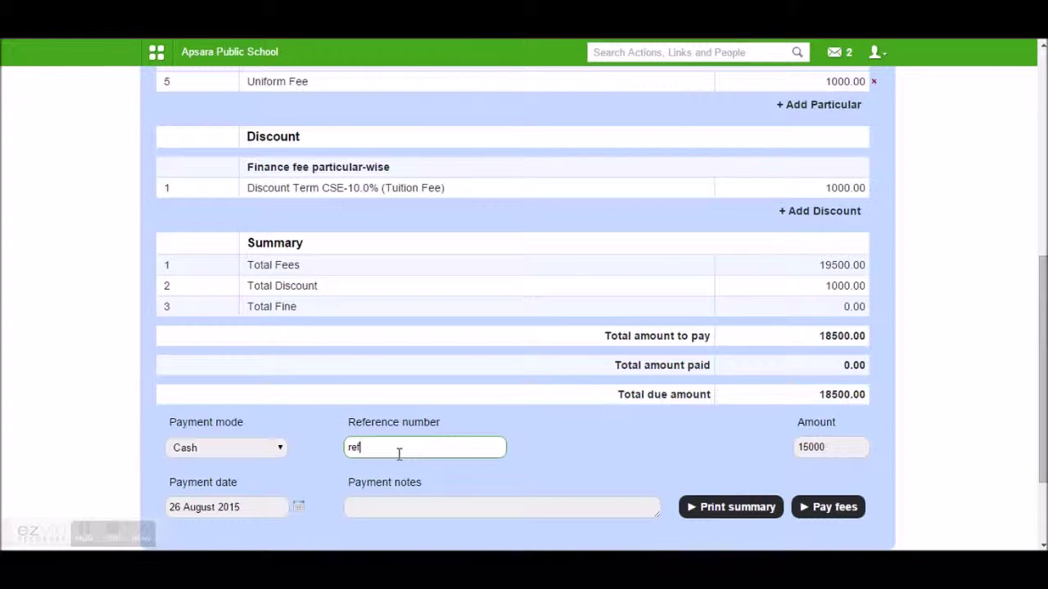
text(01)
click(410, 500)
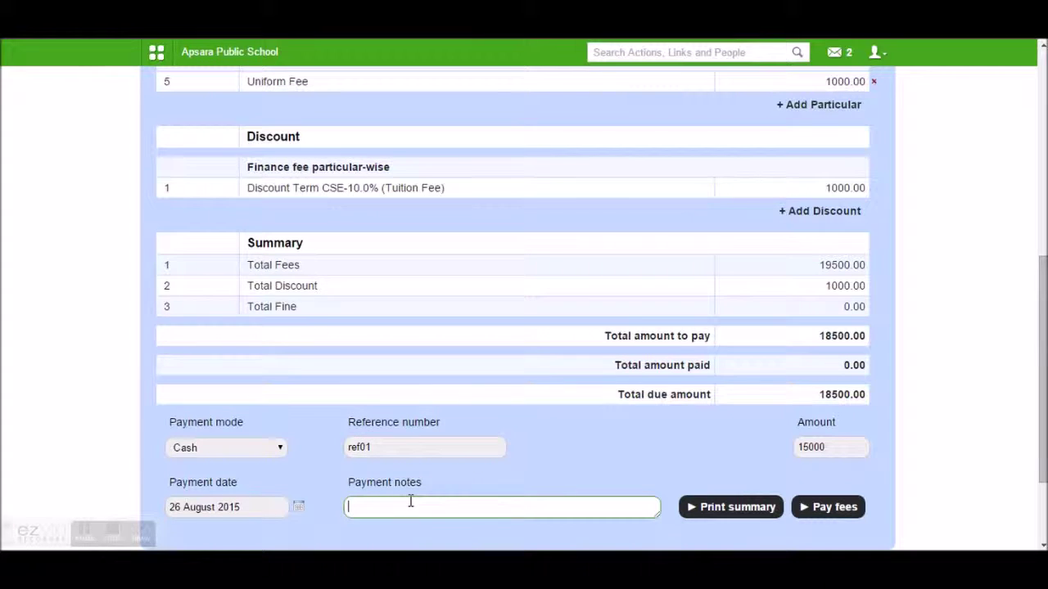
text(pairtial payment)
click(825, 508)
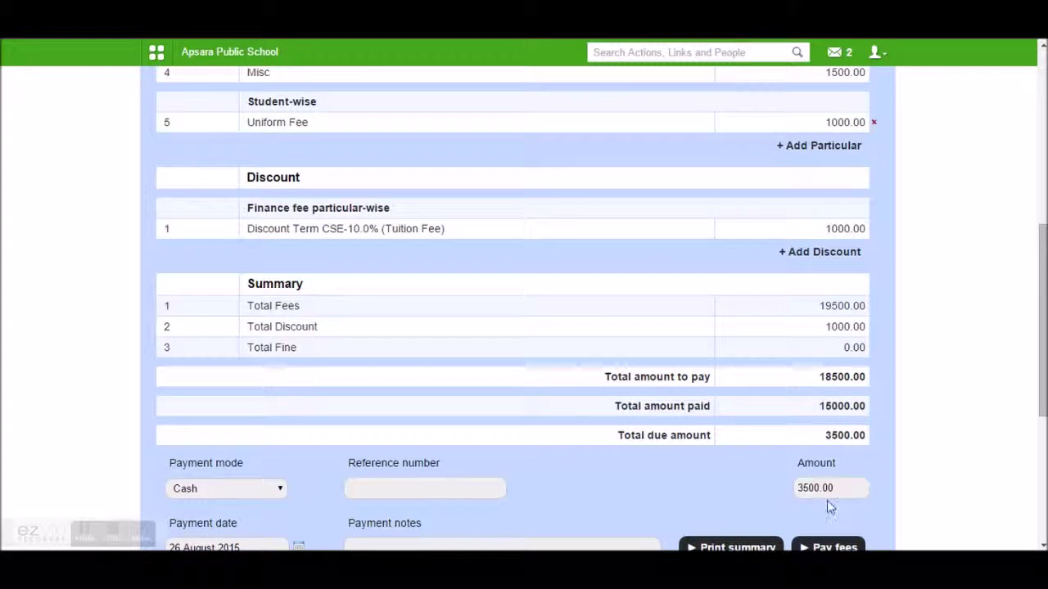
Step: Examine the total paid, the total due and the payment history for the student's partial payment
scroll(825, 499, down, 1)
scroll(823, 482, up, 2)
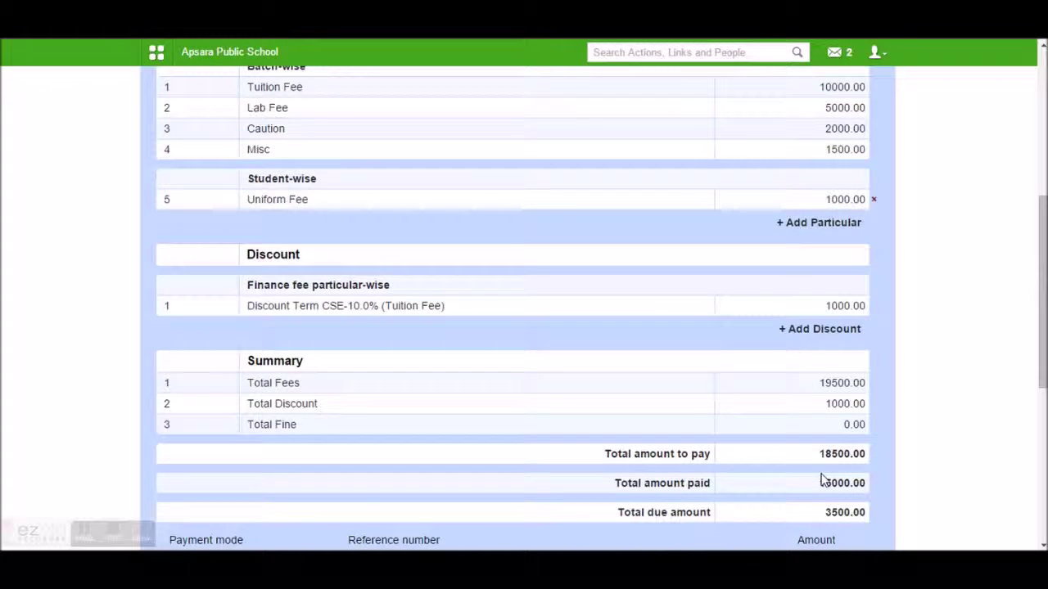
scroll(822, 481, down, 1)
drag(835, 367, 879, 406)
click(867, 412)
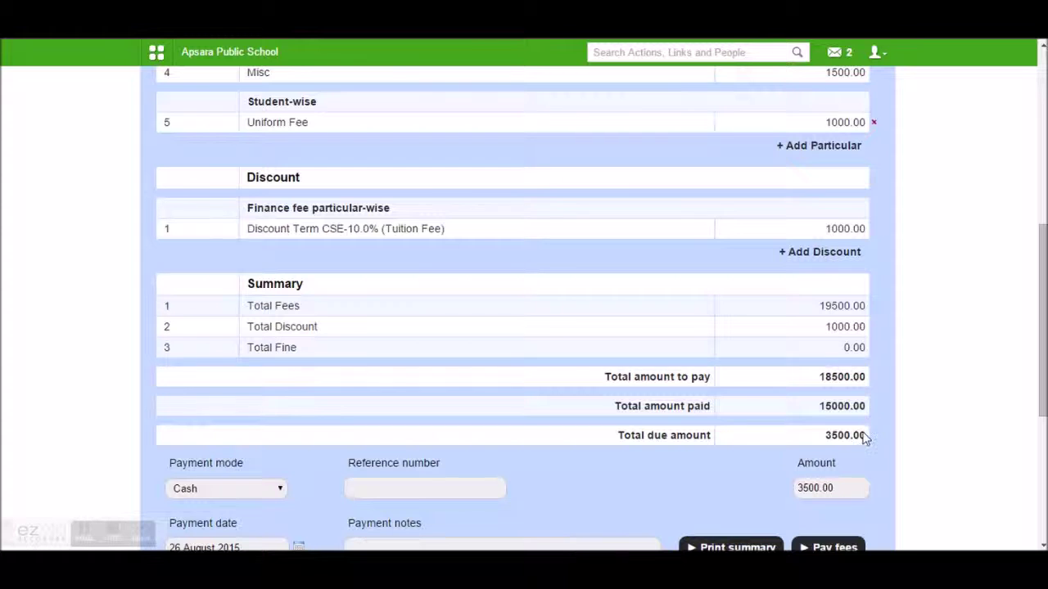
drag(825, 438, 866, 445)
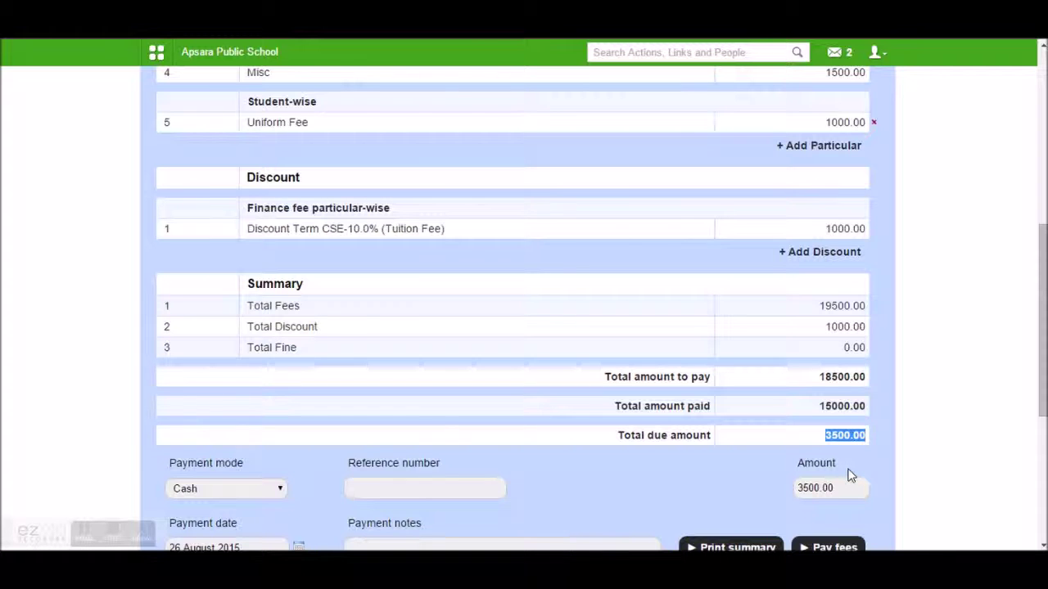
scroll(671, 426, down, 3)
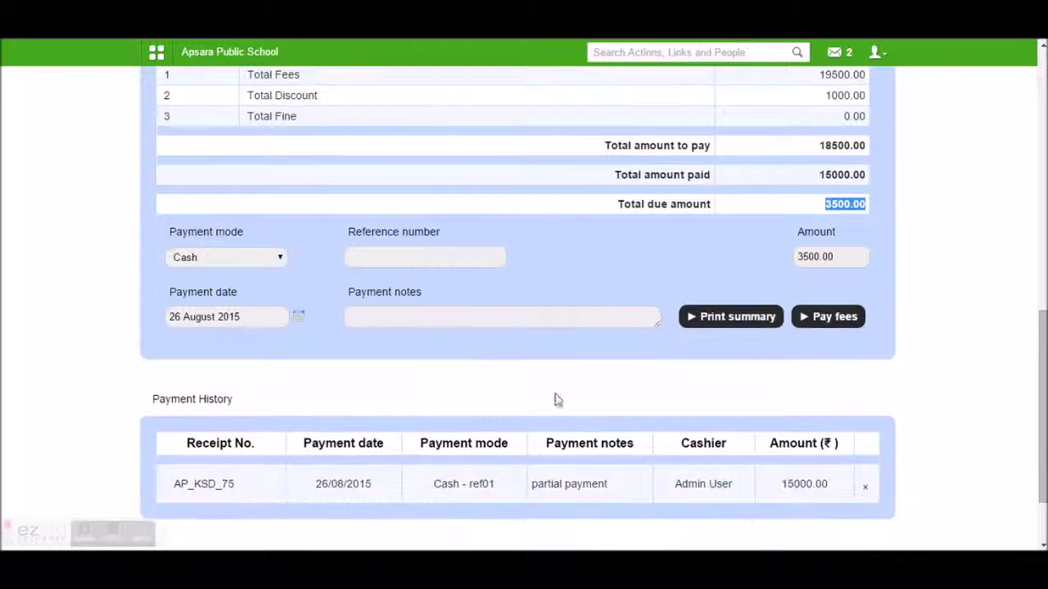
Step: Pay the student's remaining due amount in Cash with reference number ref02 and the payment note "fully paid"
click(383, 259)
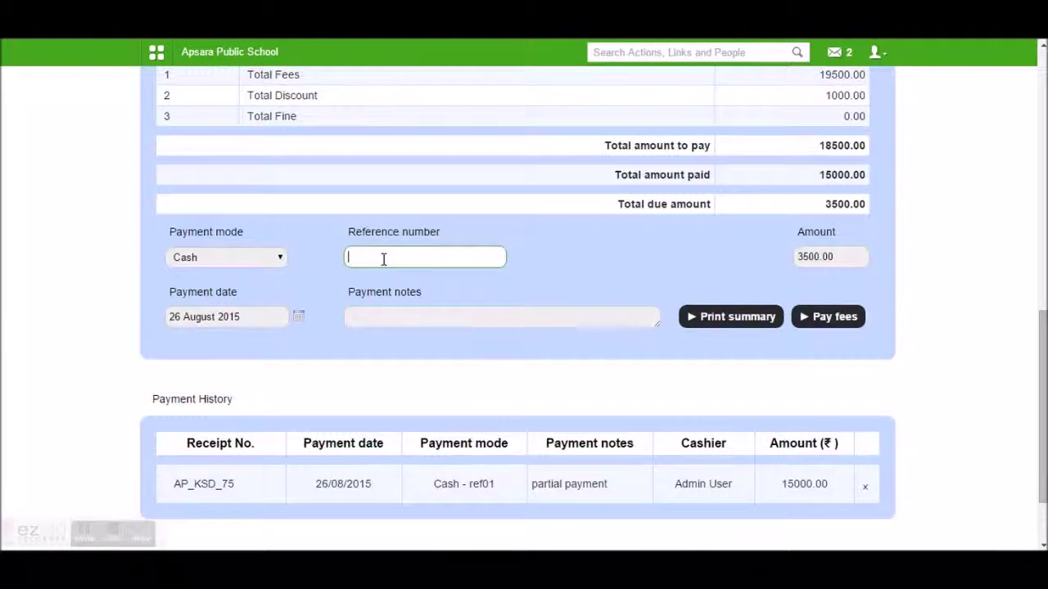
text(ref01)
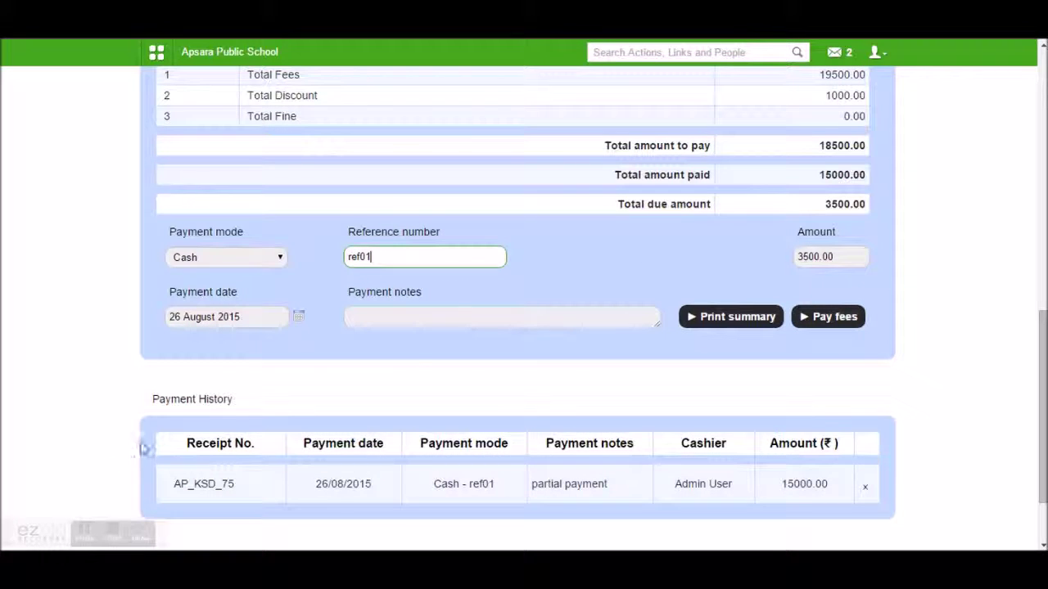
click(395, 319)
click(393, 256)
key(BackSpace)
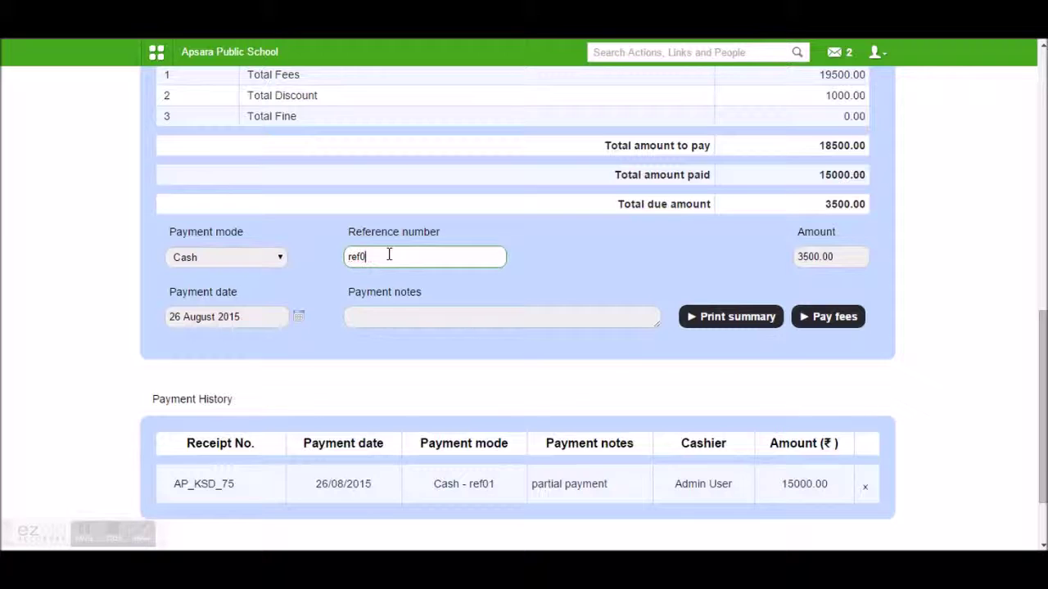
text(2)
click(379, 316)
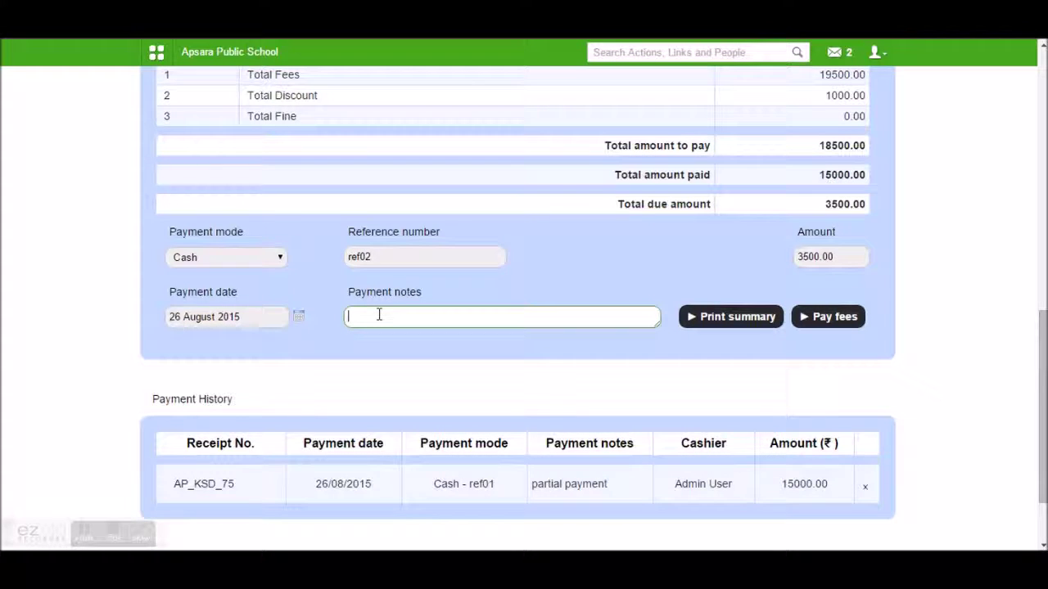
text(fully paid)
click(829, 316)
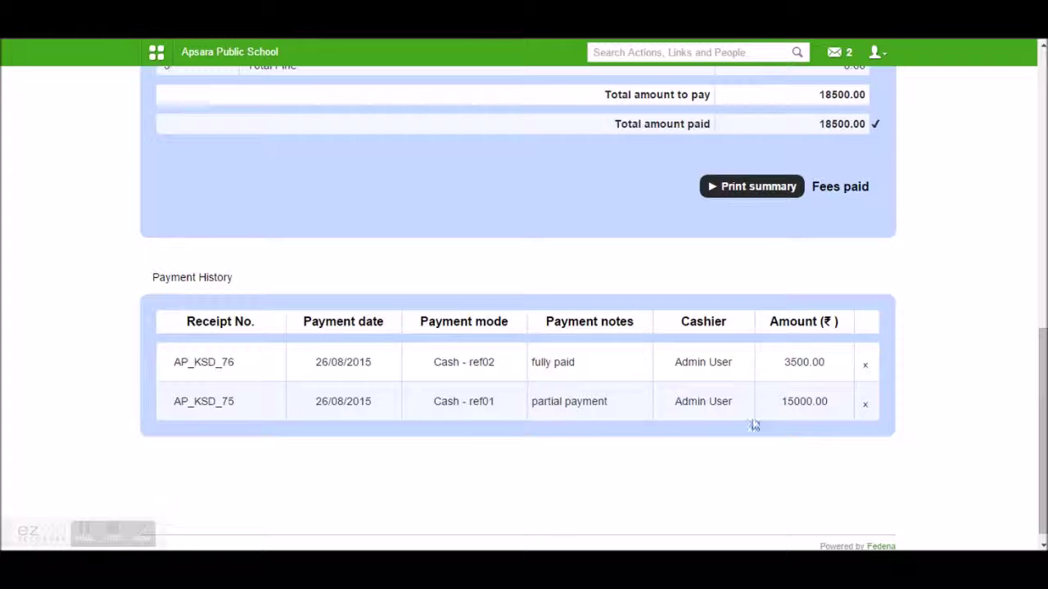
Step: Open the fee receipt for the "fully paid" payment, examine its particulars, discount, summary and payment details, and close it
click(215, 368)
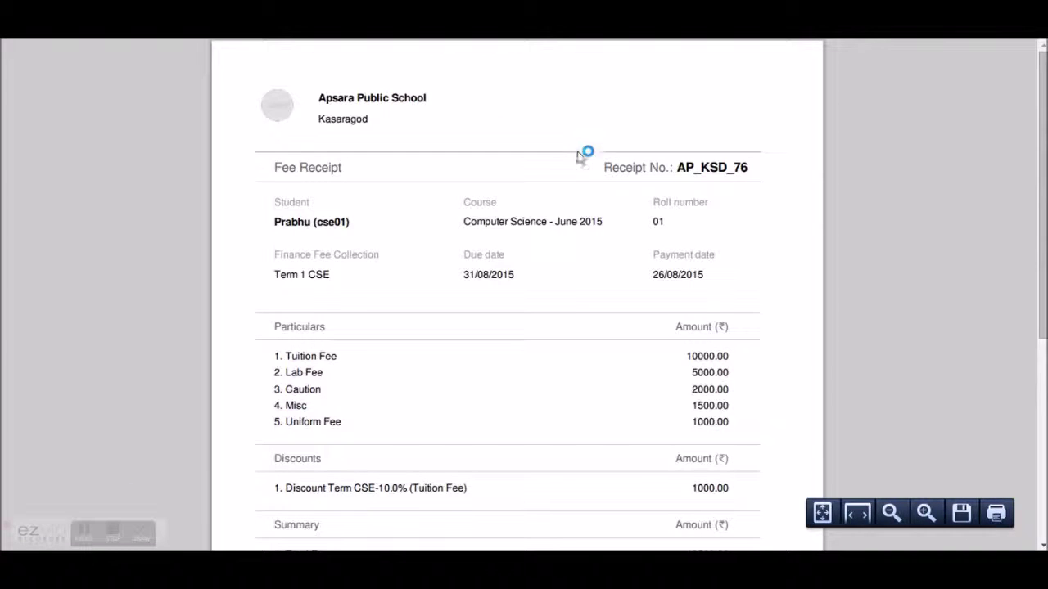
scroll(848, 200, down, 4)
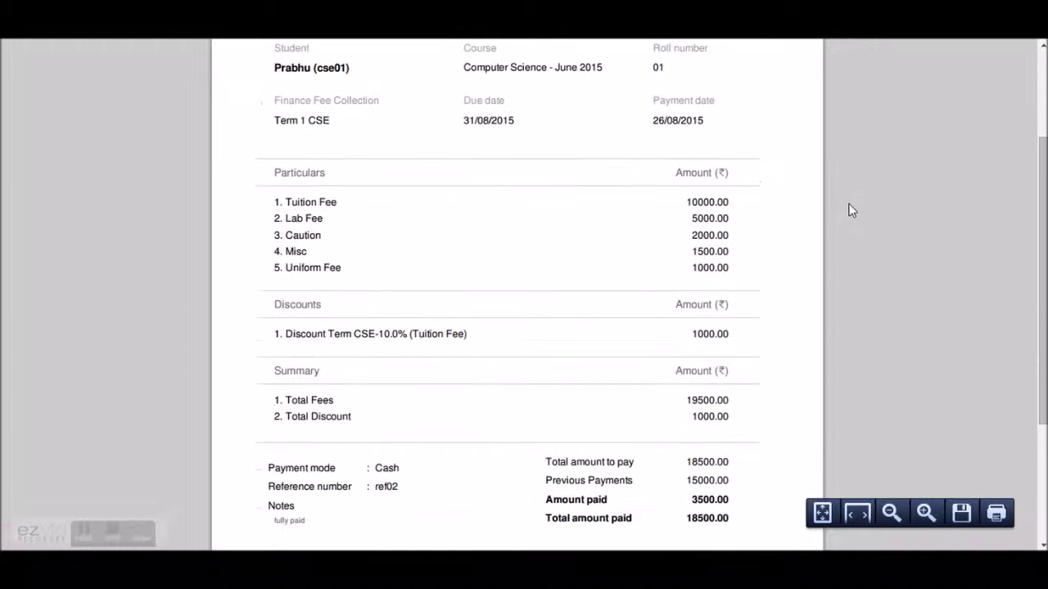
scroll(850, 211, up, 1)
scroll(849, 210, down, 5)
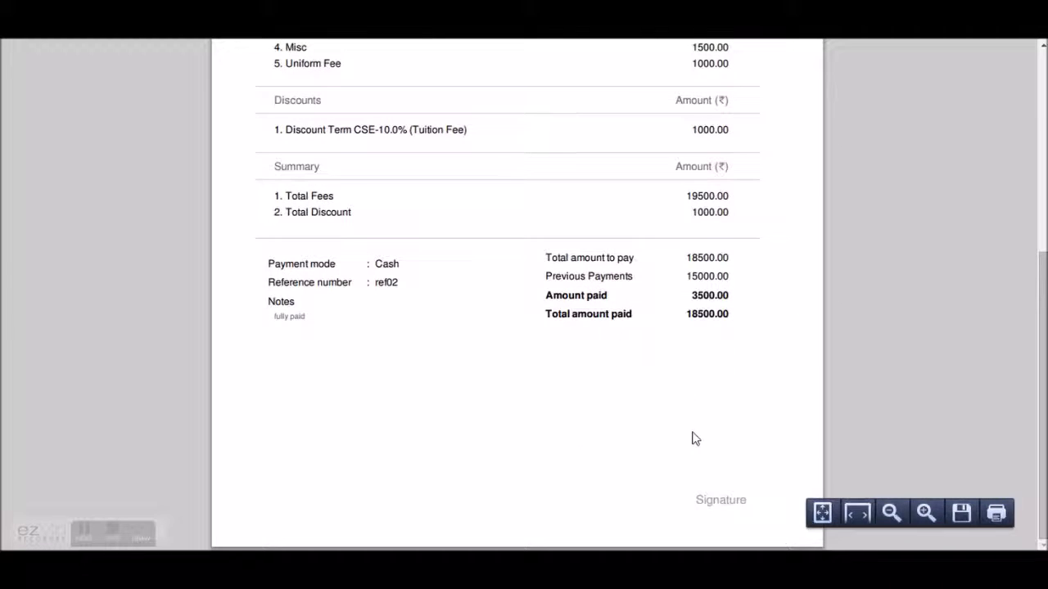
scroll(694, 439, up, 2)
scroll(694, 439, up, 3)
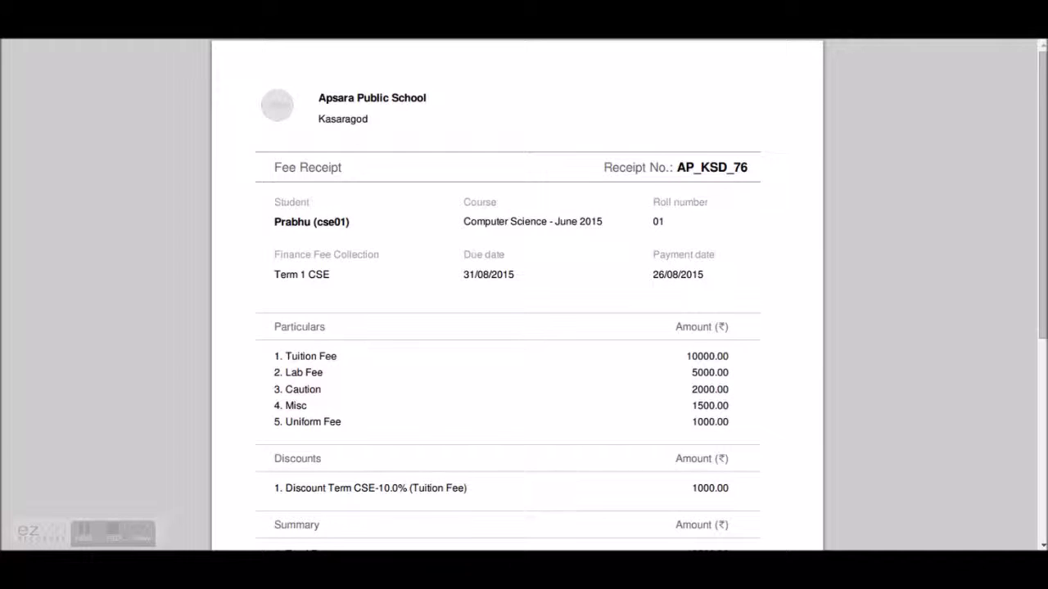
key(ctrl+w)
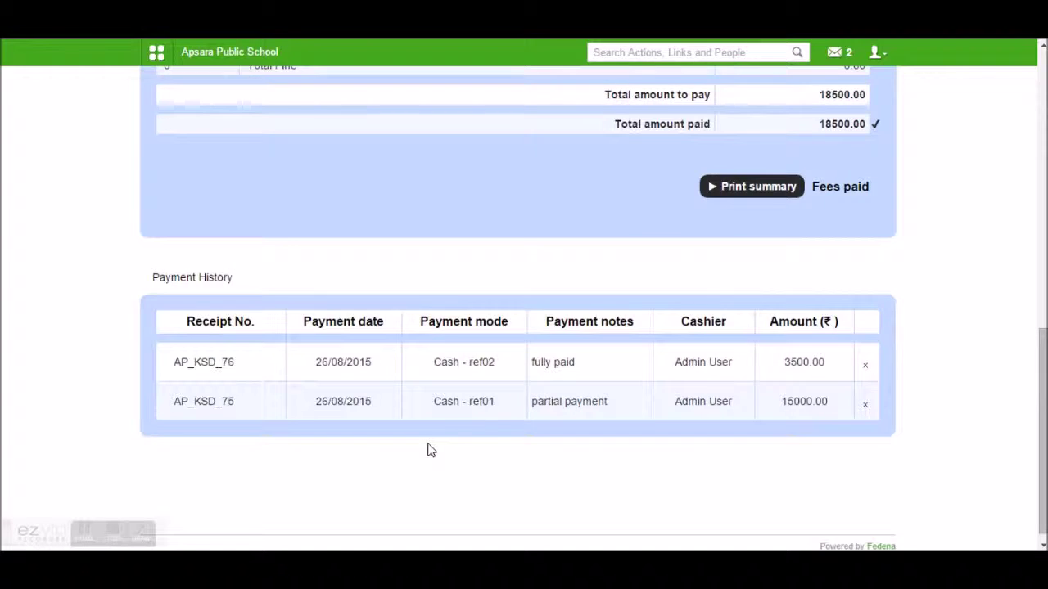
Step: Go to fee submission for each student, search by the second CSE student's admission number and open that student's payment options
scroll(857, 306, up, 8)
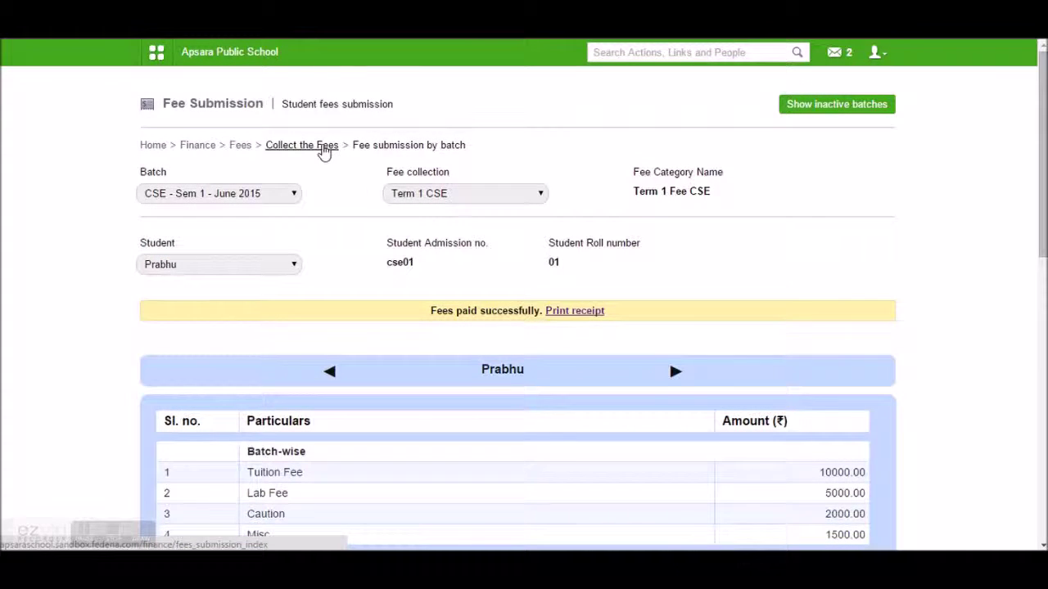
click(325, 150)
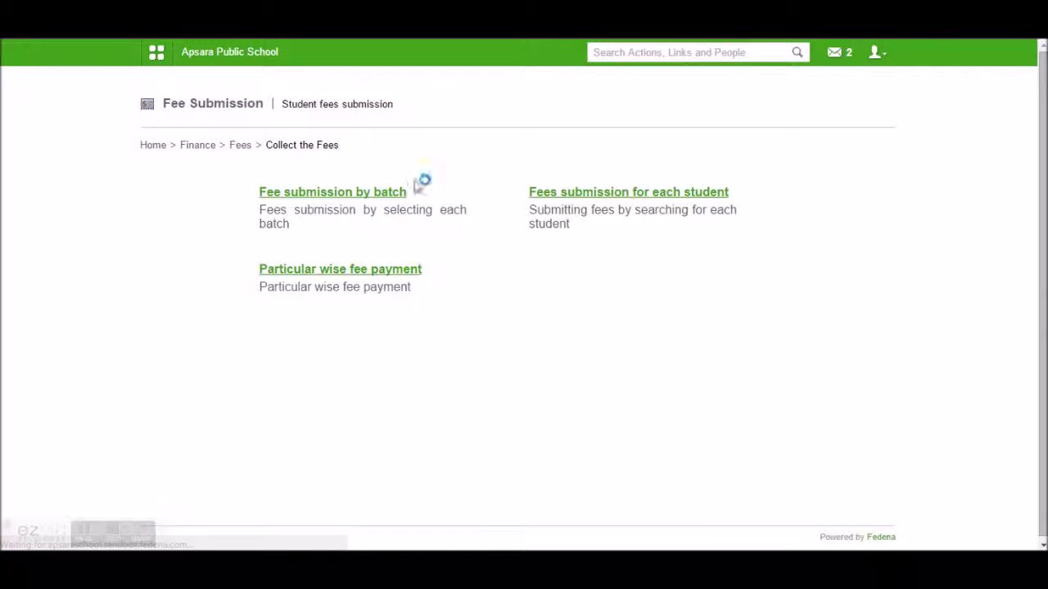
click(602, 197)
click(323, 186)
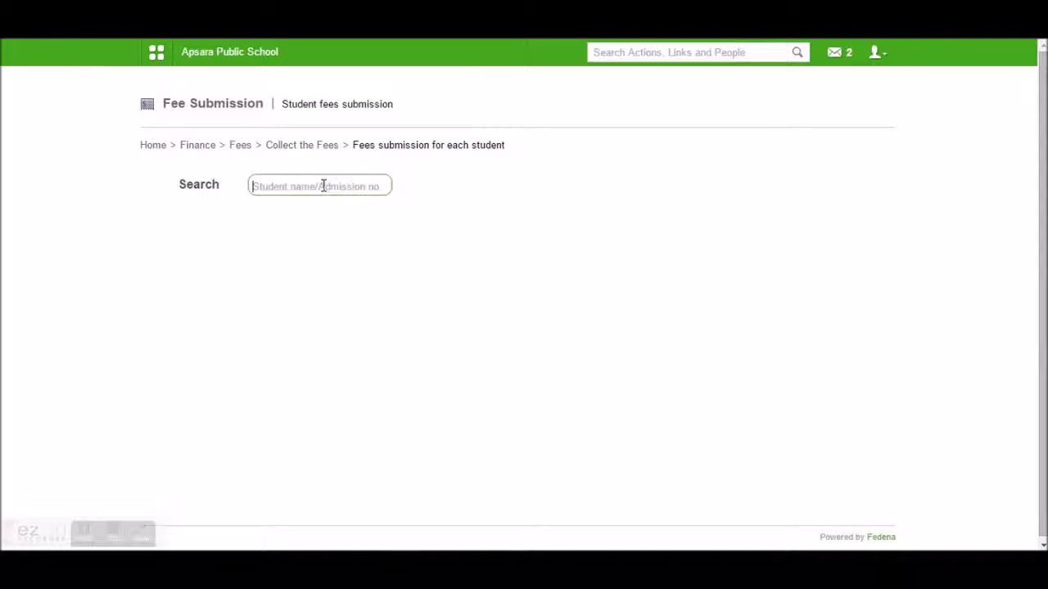
text(cse02)
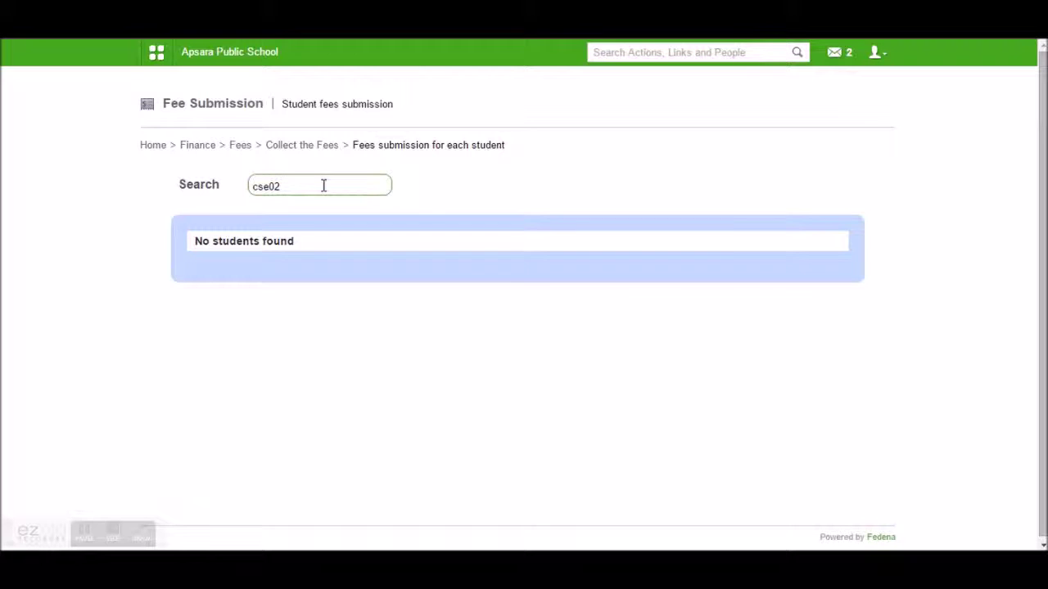
click(284, 292)
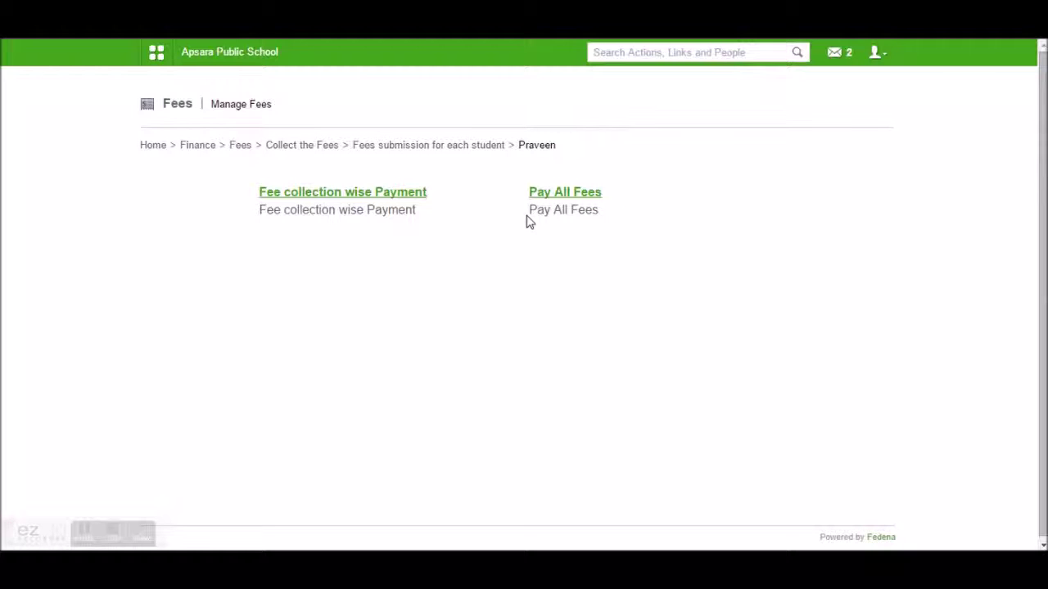
Step: Open the student's fee collection wise payment for Term 1 CSE and examine the amount, reference number, notes and payment mode fields
click(342, 196)
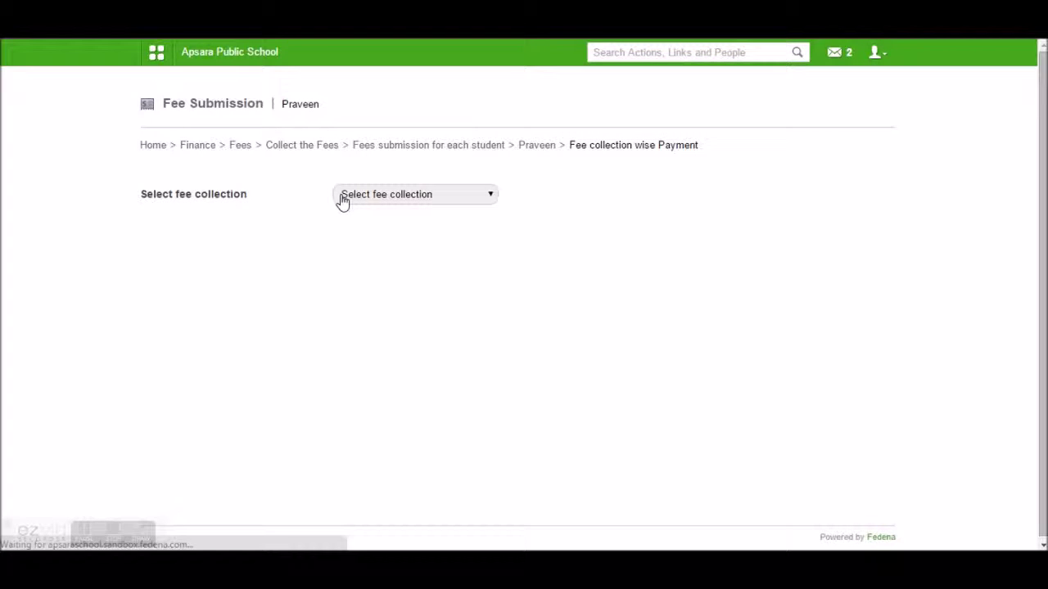
click(404, 196)
click(395, 225)
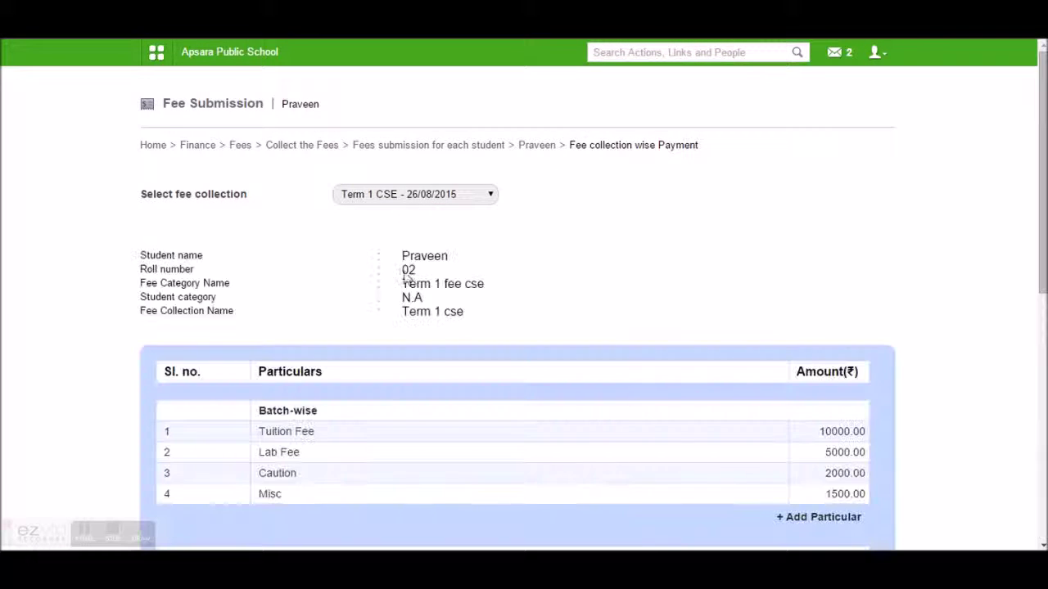
scroll(320, 396, down, 5)
scroll(760, 279, down, 3)
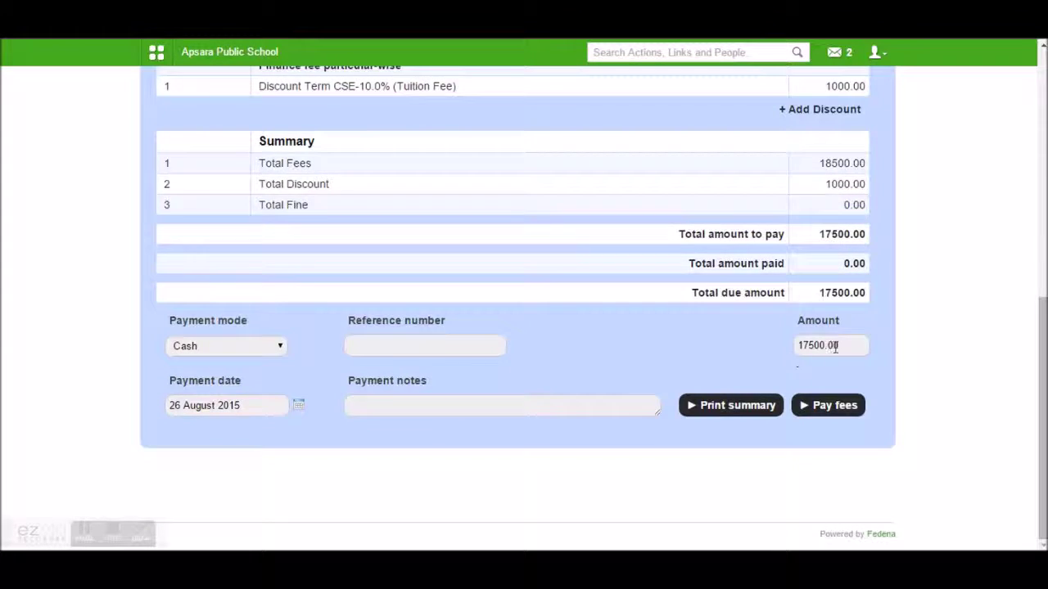
drag(845, 345, 787, 347)
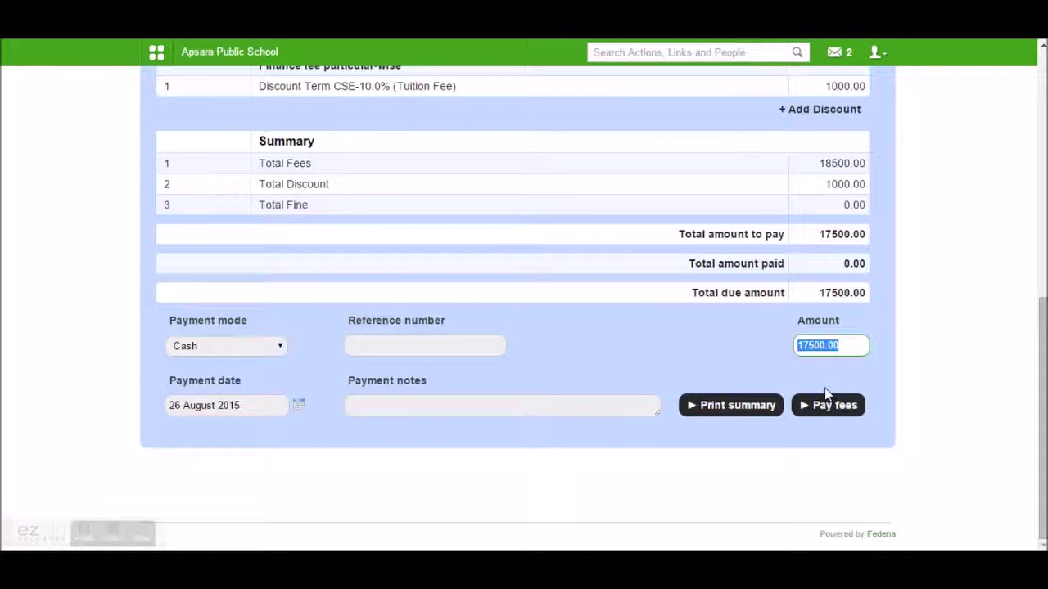
click(406, 348)
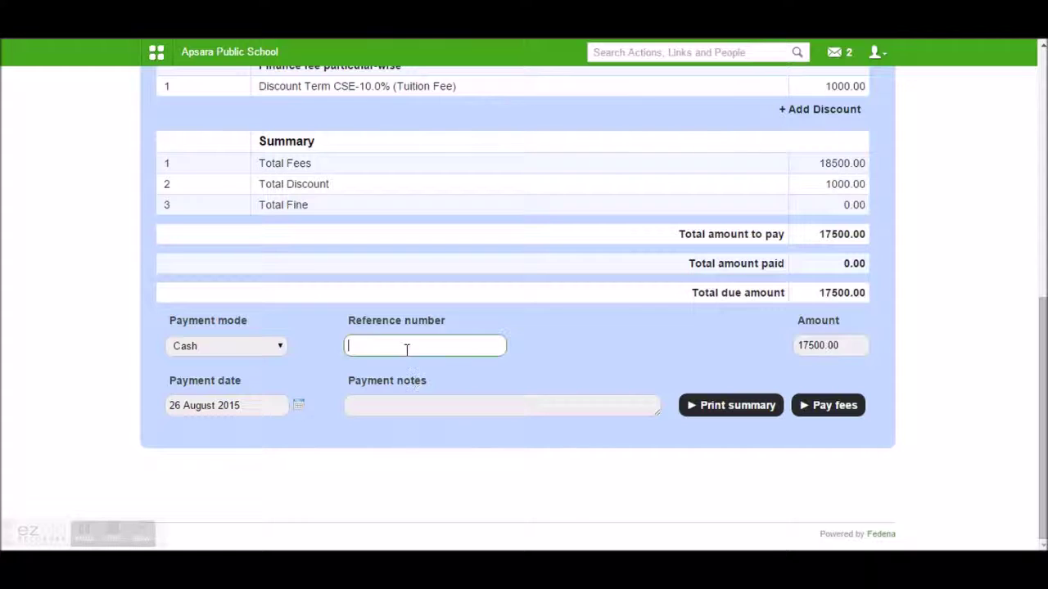
click(418, 403)
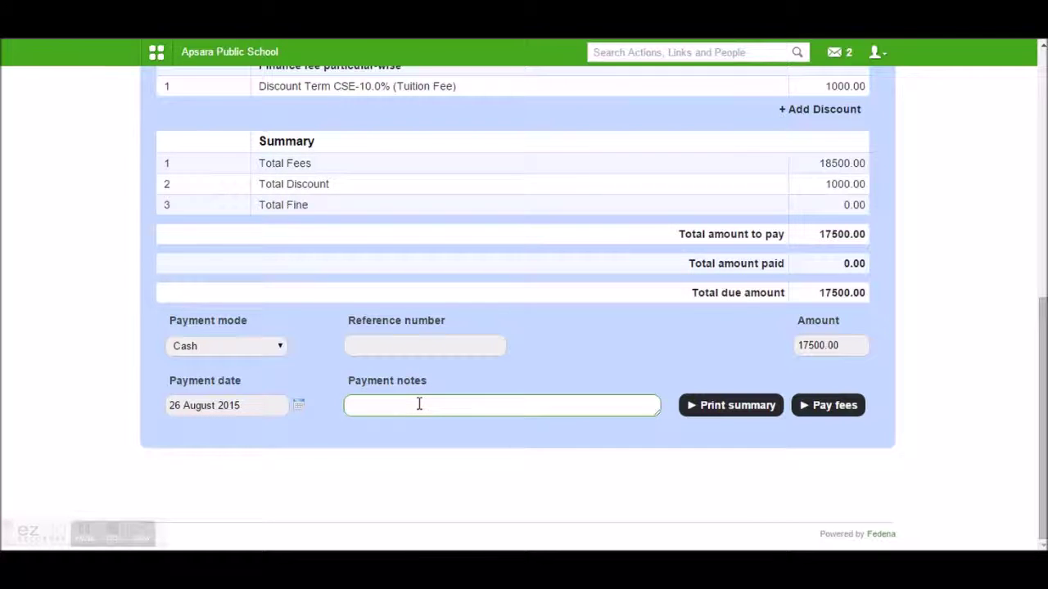
click(222, 349)
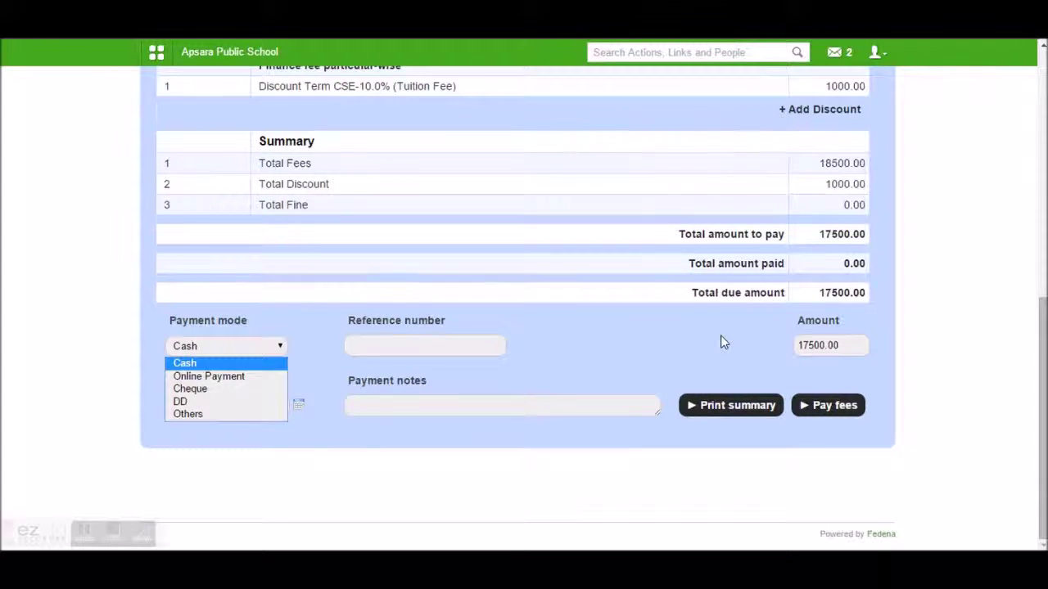
scroll(720, 342, up, 1)
drag(849, 424, 803, 424)
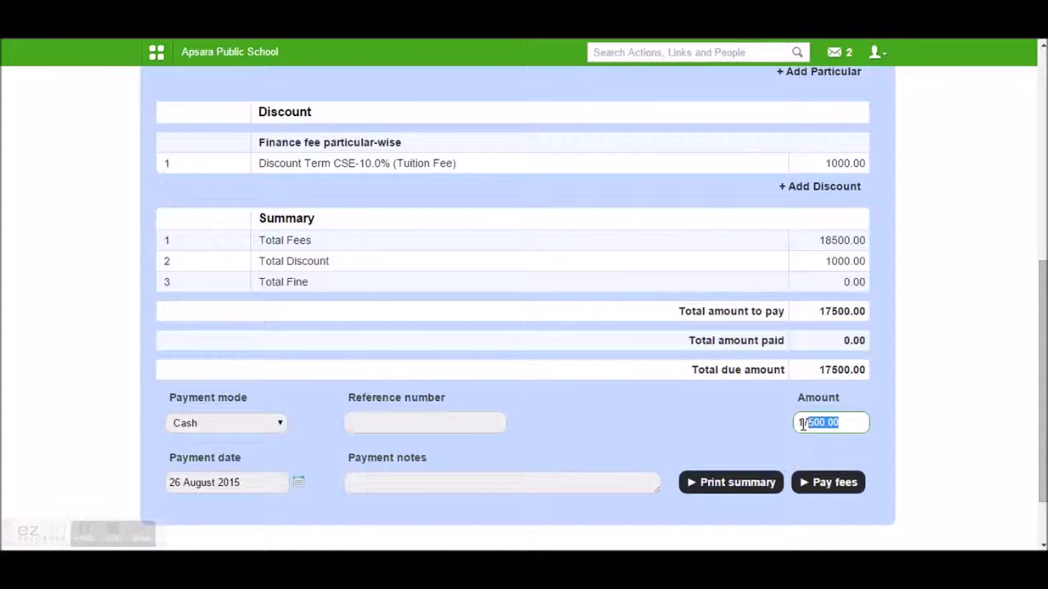
scroll(673, 395, up, 6)
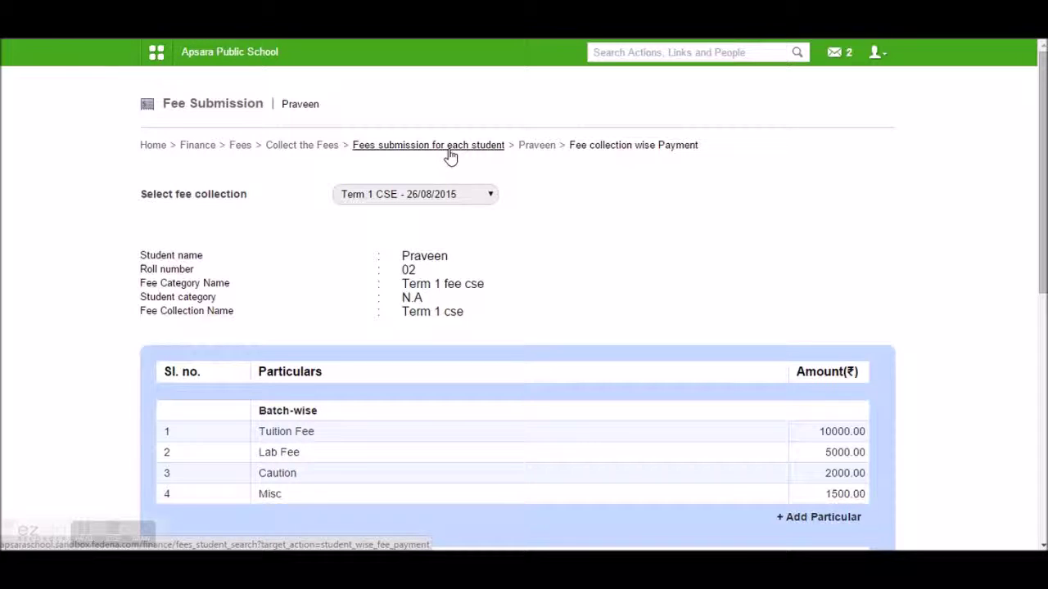
Step: Open particular wise fee payment for the same student by admission number and select the Term 1 CSE - 26/08/2015 collection
click(324, 147)
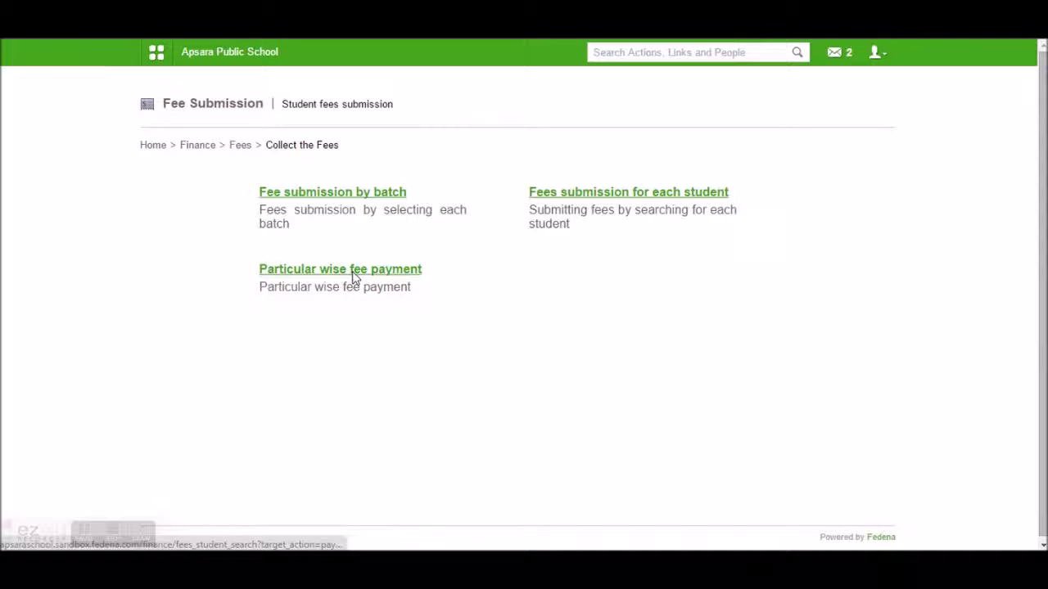
click(354, 278)
click(321, 192)
text(ase0)
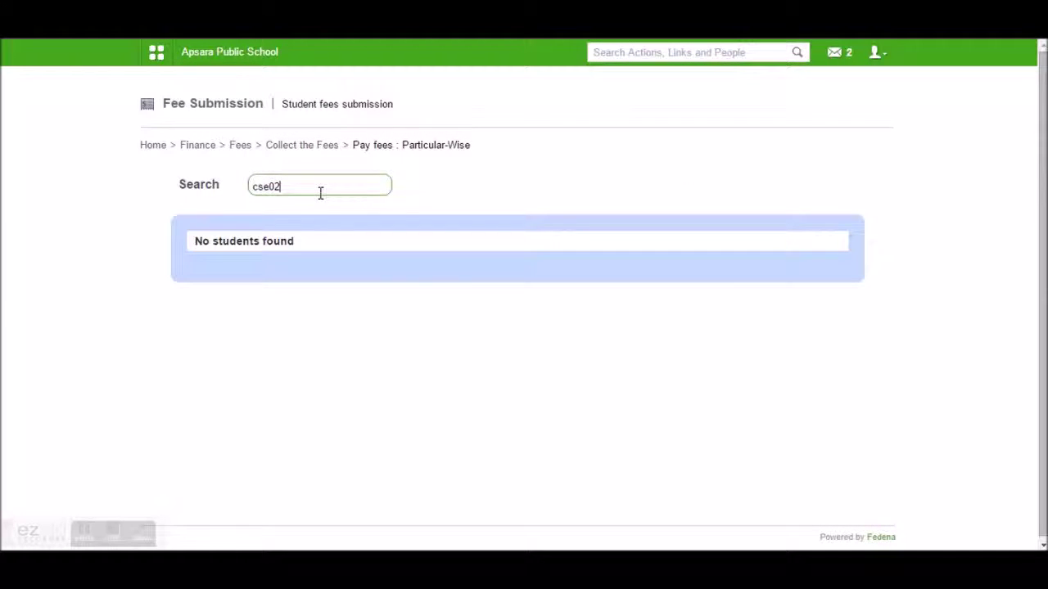
click(273, 289)
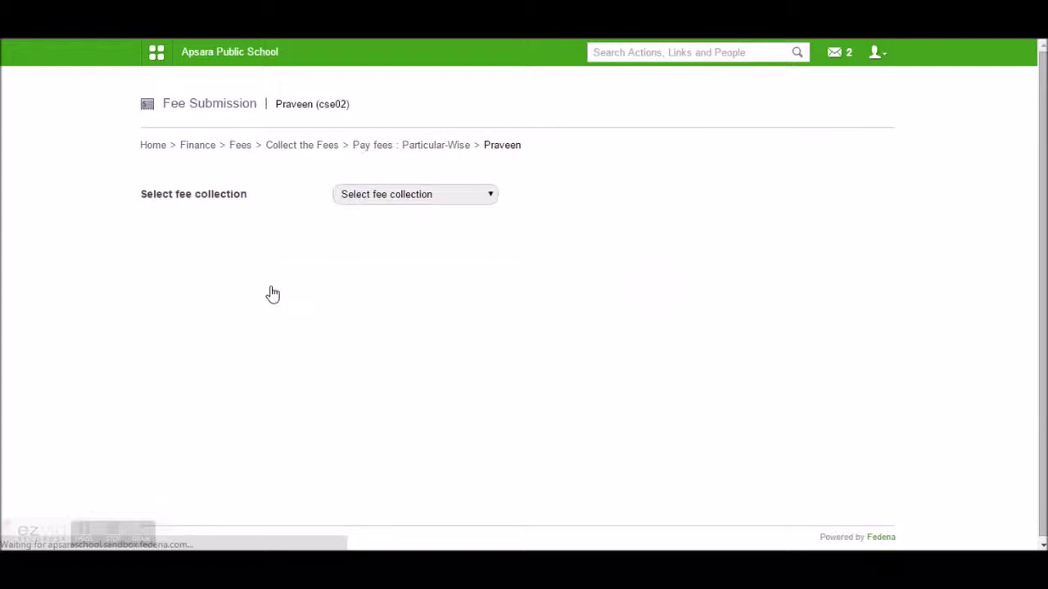
click(393, 196)
click(387, 226)
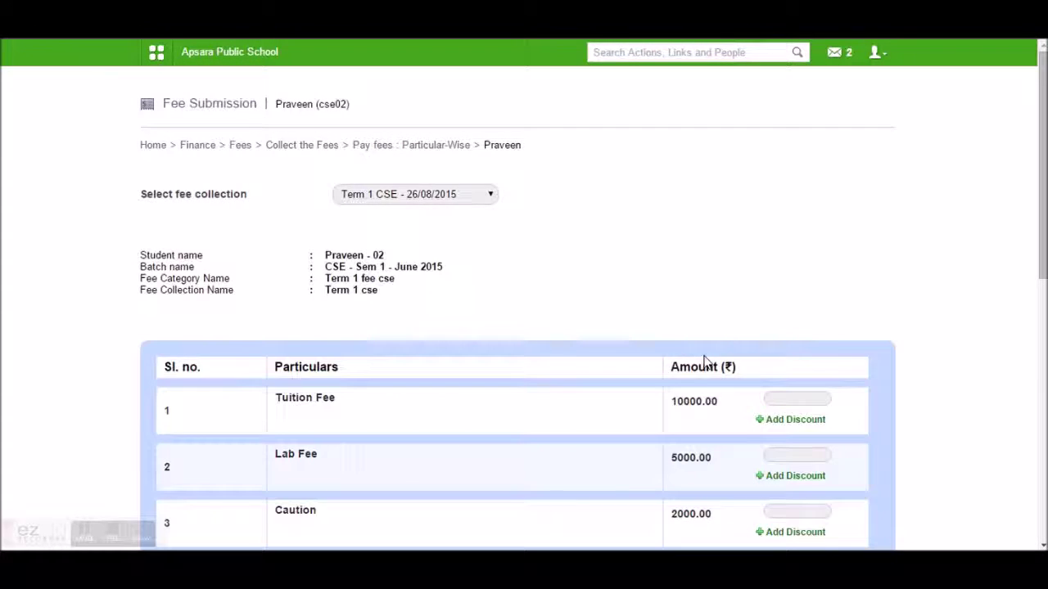
Step: Add a discount named "discount tuition fee" with the amount 1000 to the Tuition Fee particular
click(770, 399)
scroll(765, 399, down, 1)
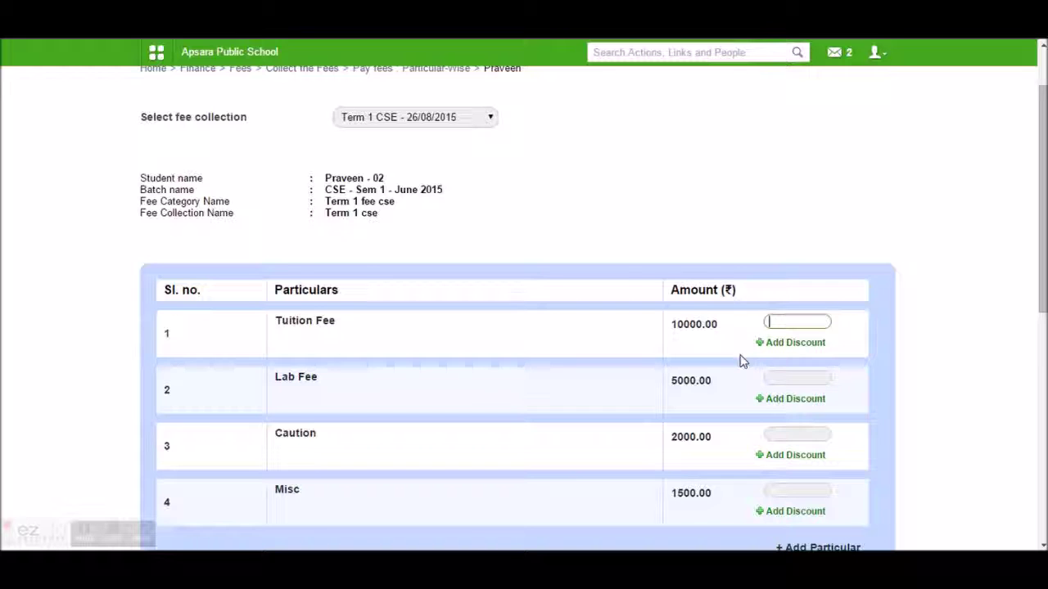
click(788, 344)
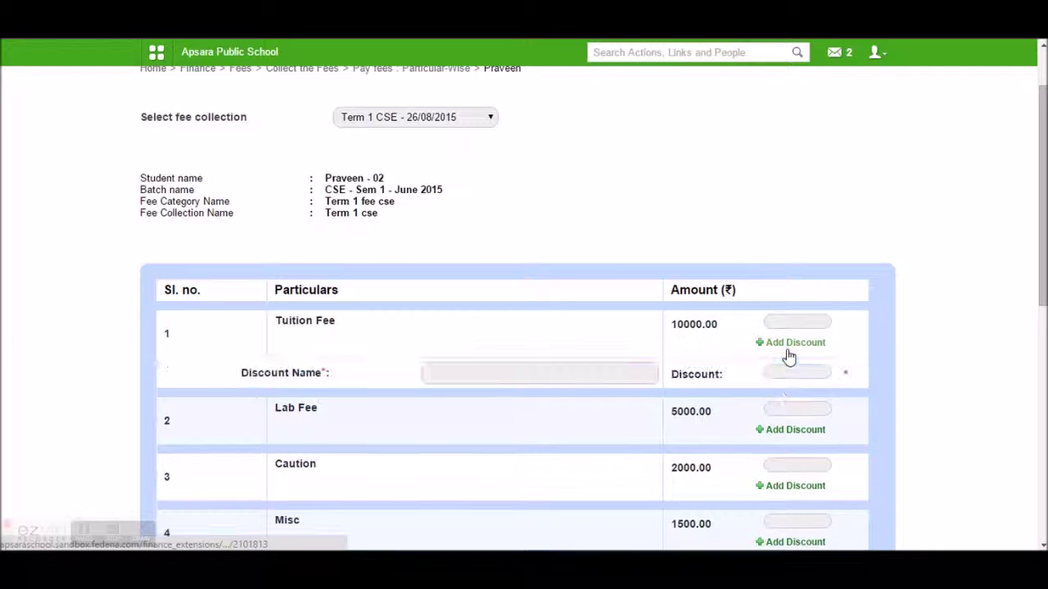
click(601, 373)
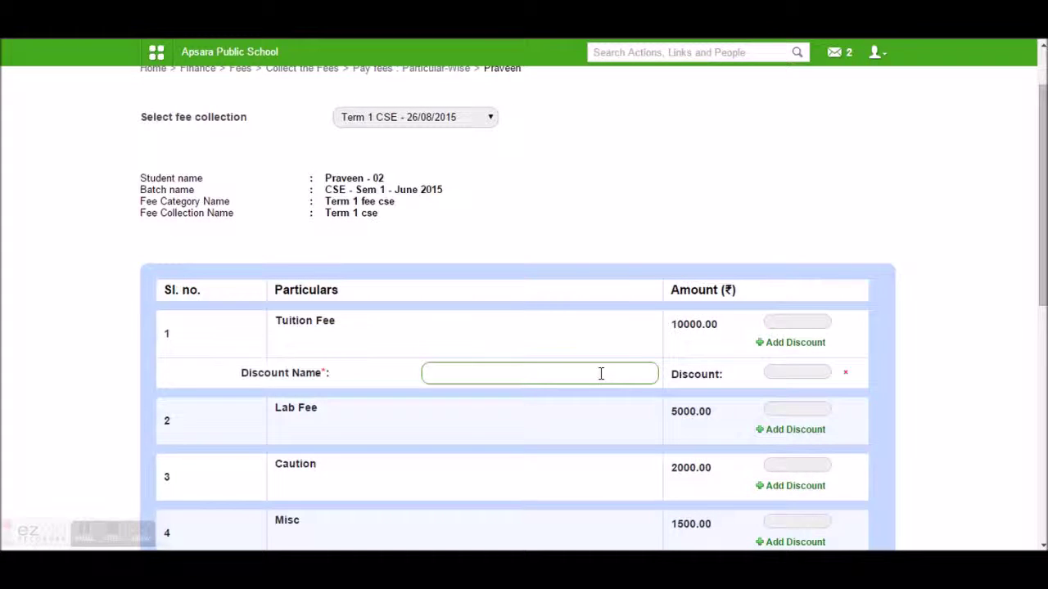
text(discount)
text(fee)
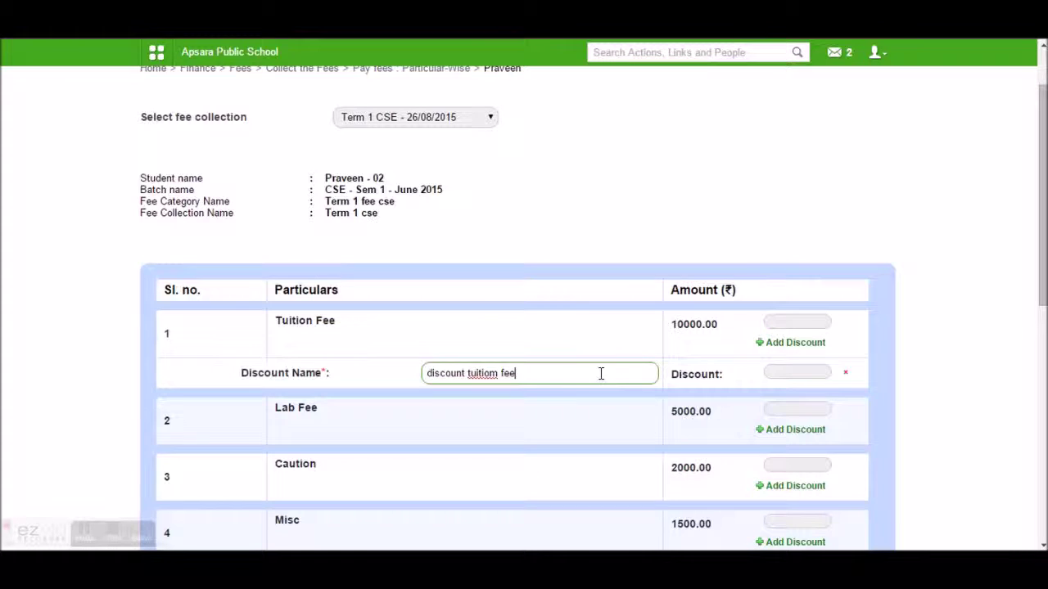
click(498, 374)
key(BackSpace)
text(n fee)
click(775, 374)
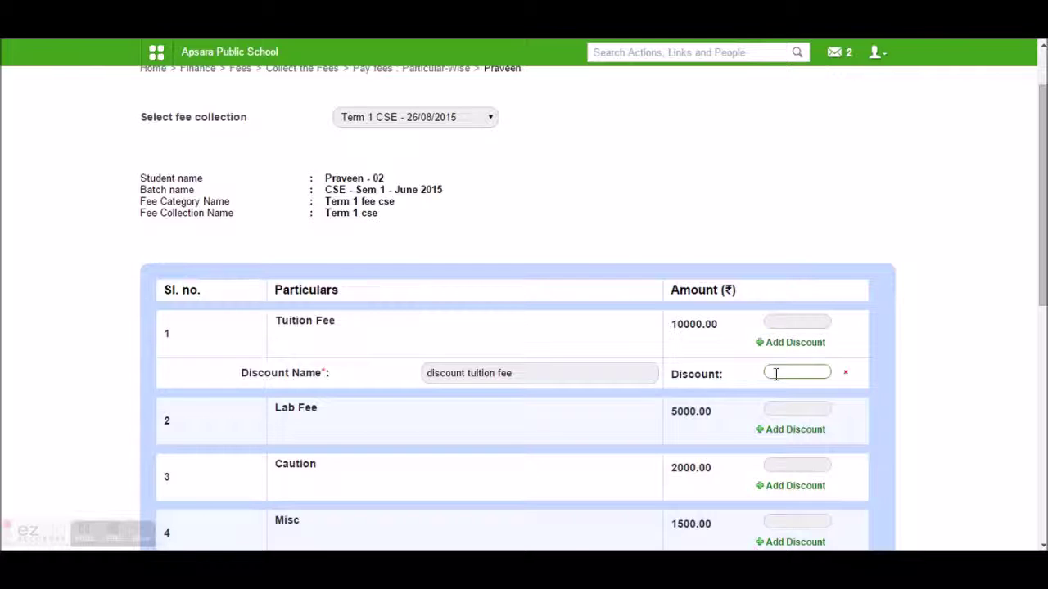
text(1000)
Step: Enter payment amounts of 10000 for Tuition Fee, 5000 for Lab Fee, 500 for Caution and 1000 for Misc
click(788, 322)
text(10000)
scroll(641, 398, down, 1)
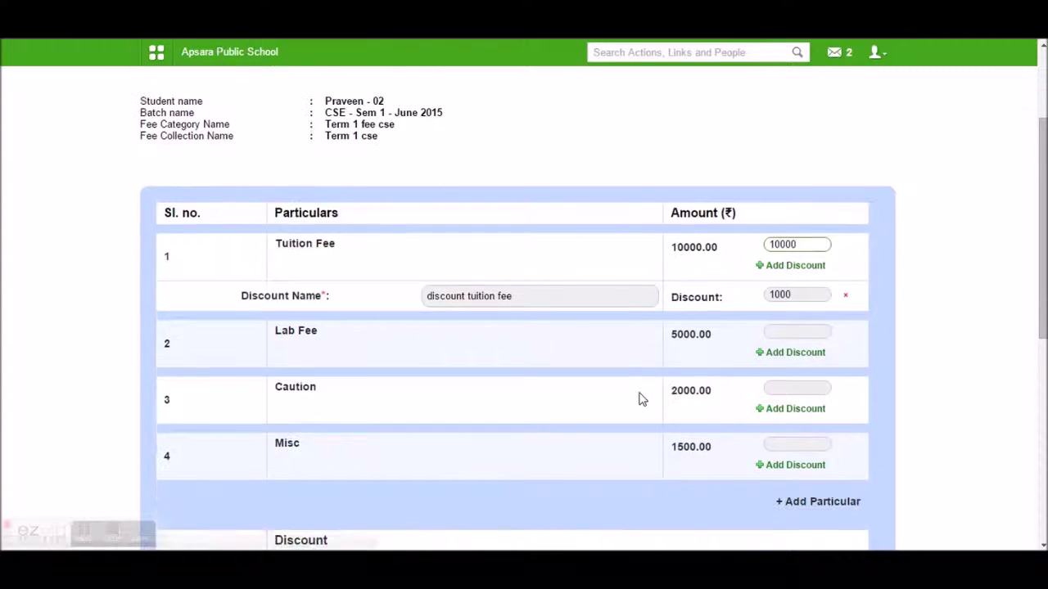
click(773, 334)
text(5000)
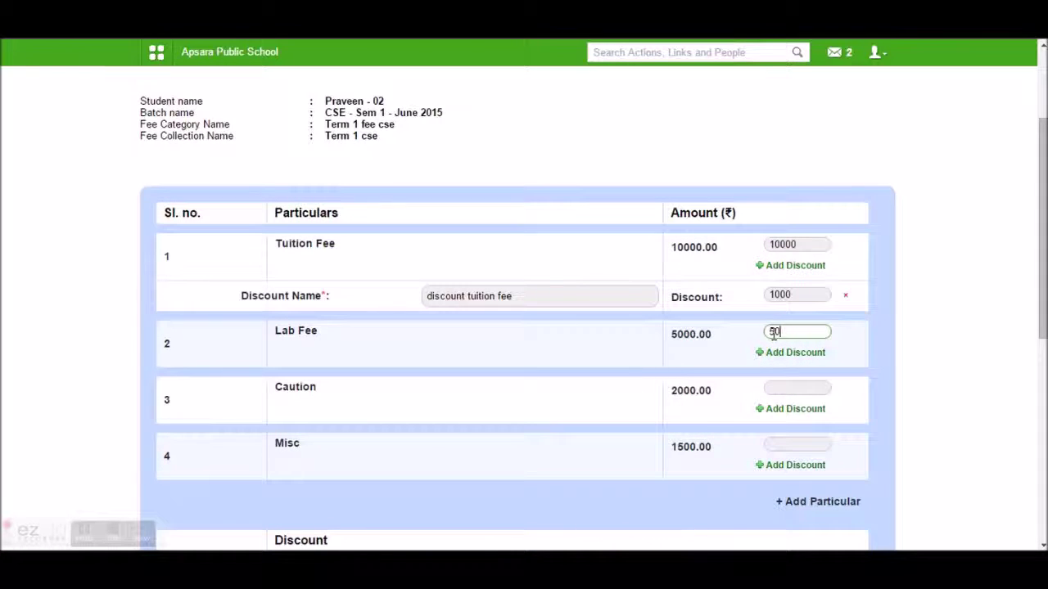
click(809, 391)
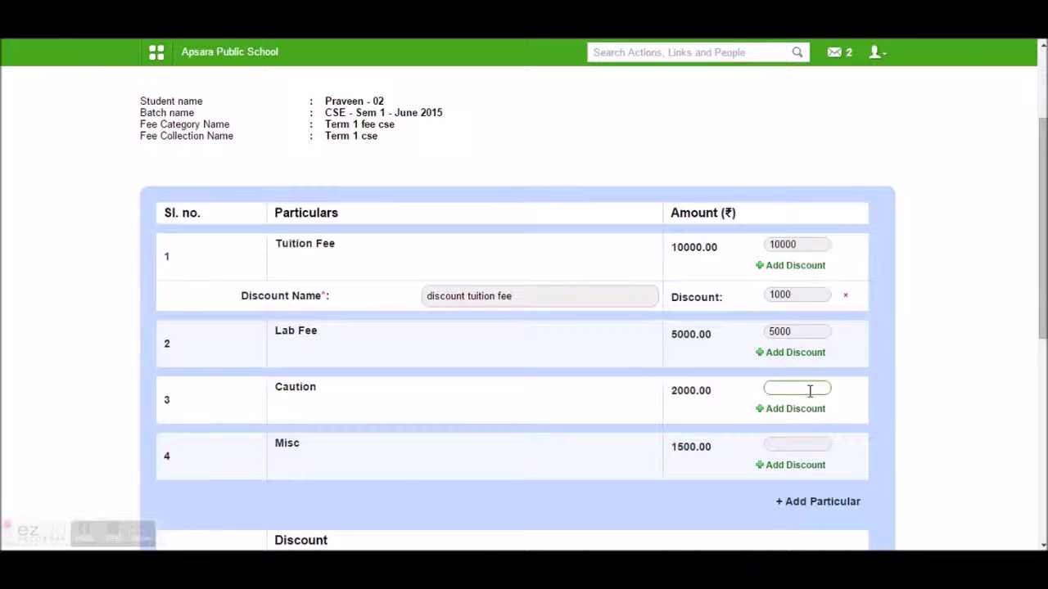
text(500)
click(784, 444)
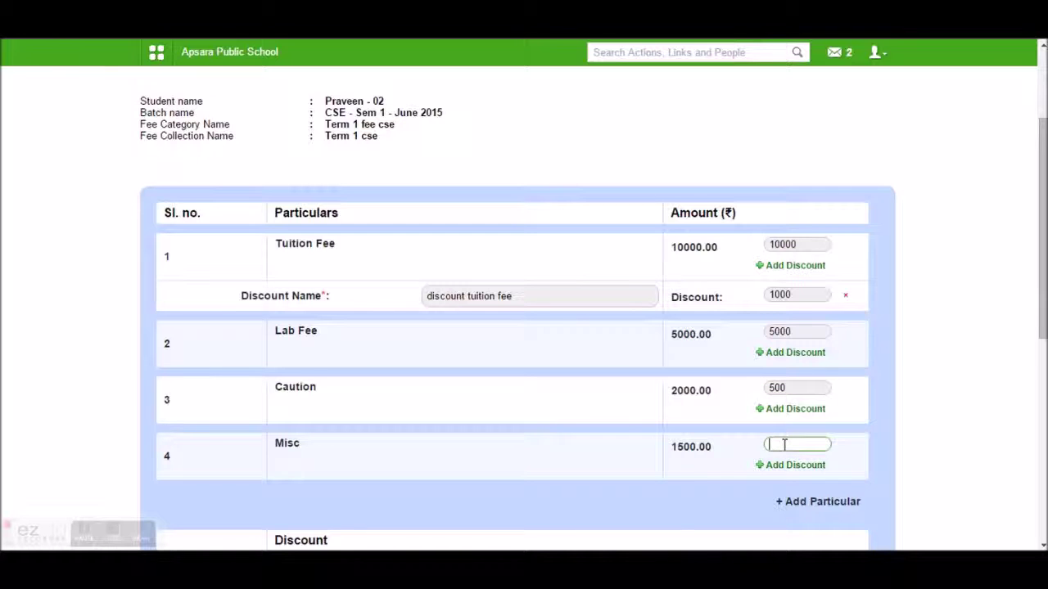
text(1000)
Step: Review the discount and payment totals, and submit the student's particular-wise fee payment
scroll(784, 450, down, 1)
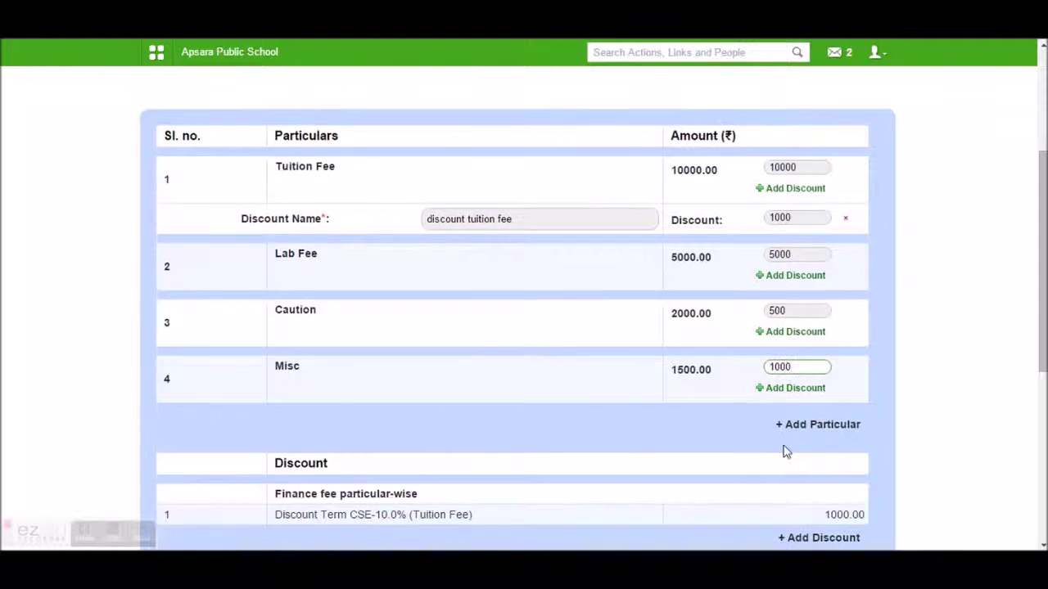
scroll(746, 465, down, 1)
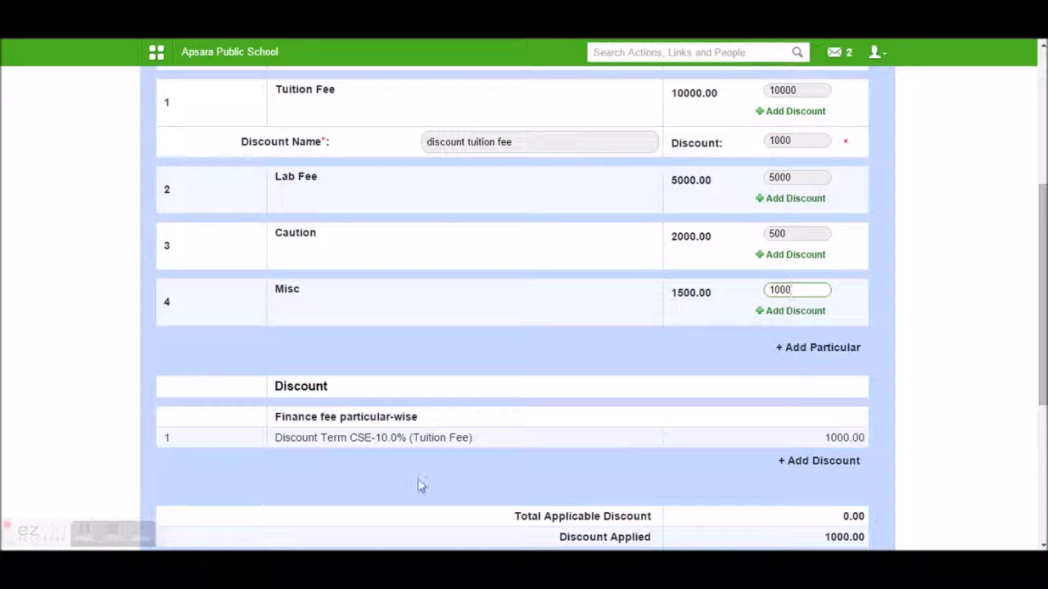
scroll(512, 454, down, 2)
scroll(758, 368, down, 1)
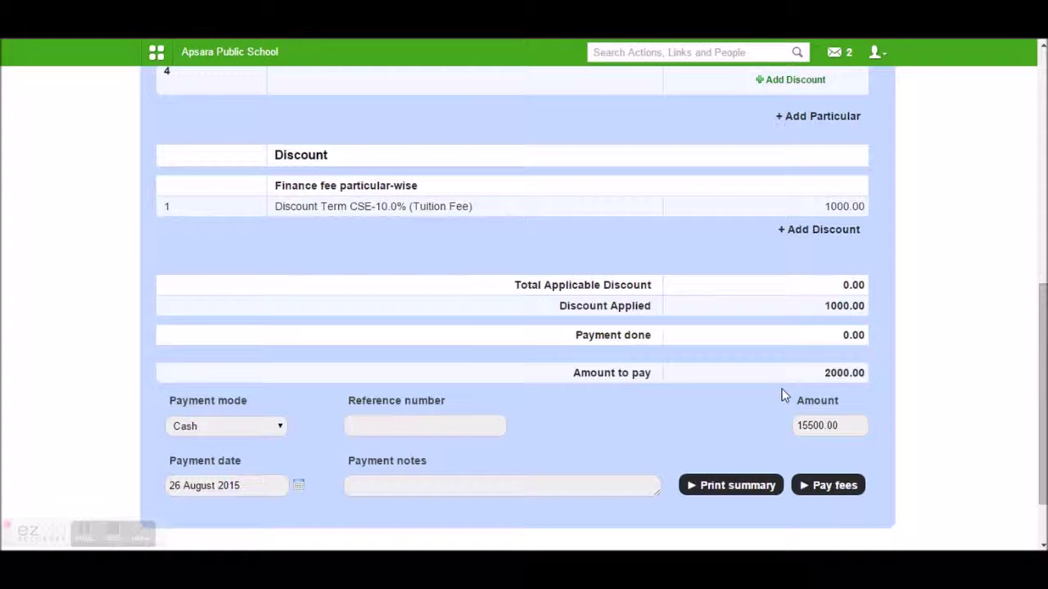
click(820, 489)
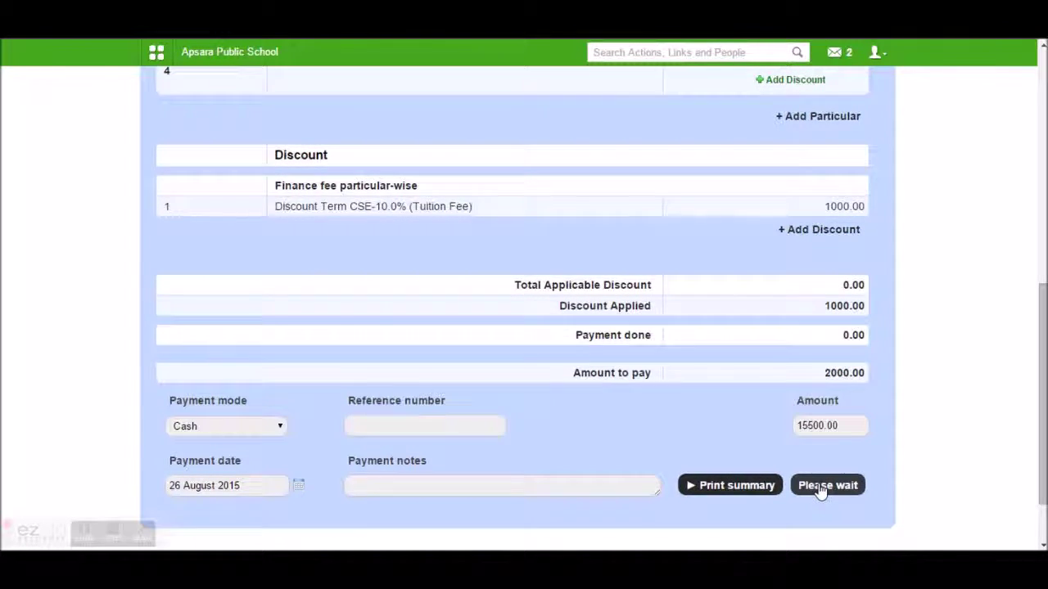
Step: Examine the paid particulars and payment history, view the fee receipt for the new payment and close it
scroll(666, 388, down, 5)
scroll(667, 387, up, 3)
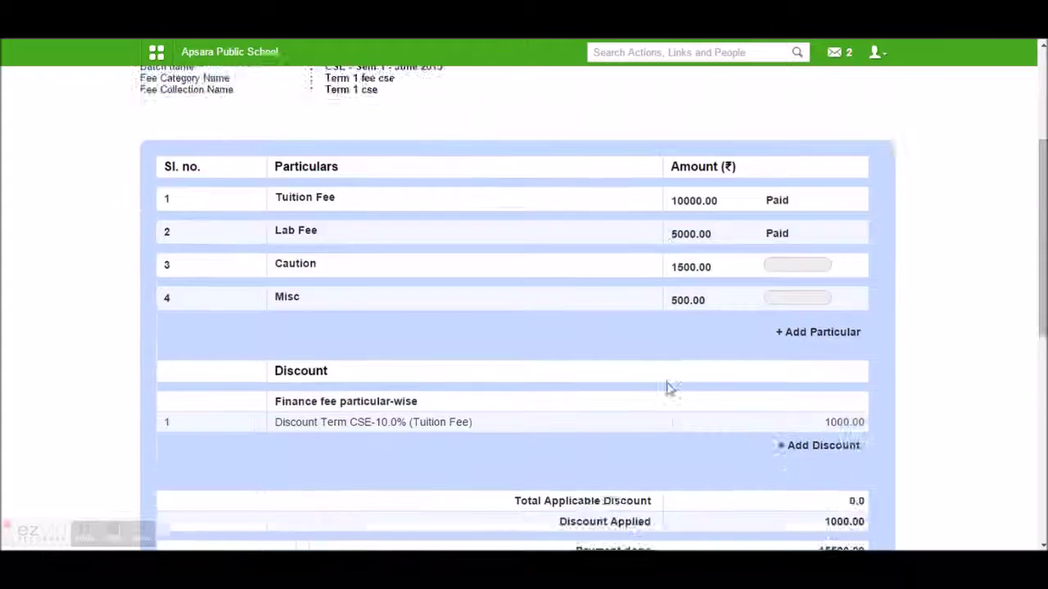
scroll(608, 290, up, 3)
scroll(563, 277, down, 6)
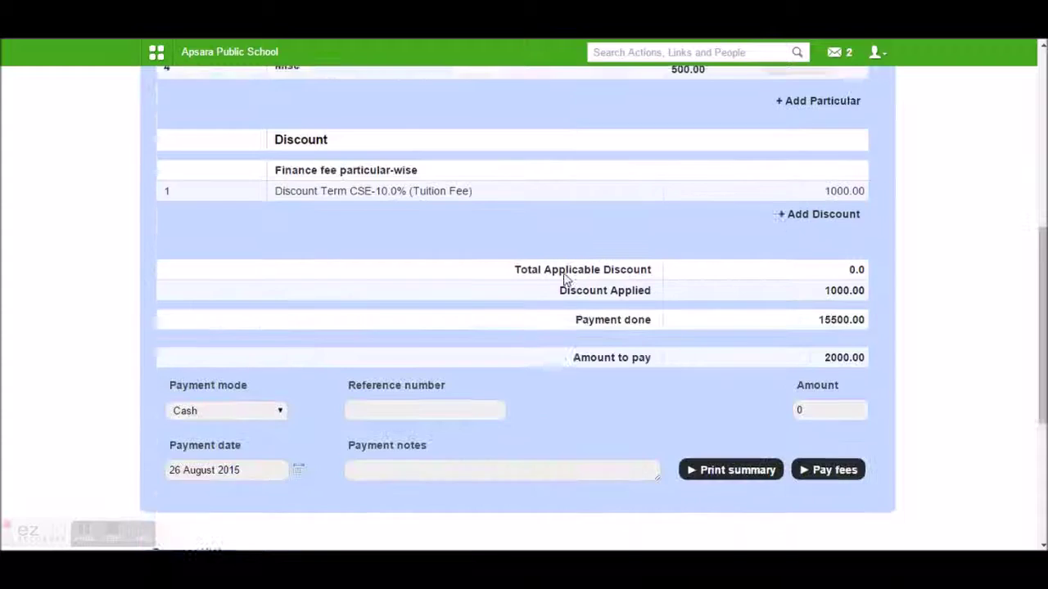
scroll(563, 278, down, 4)
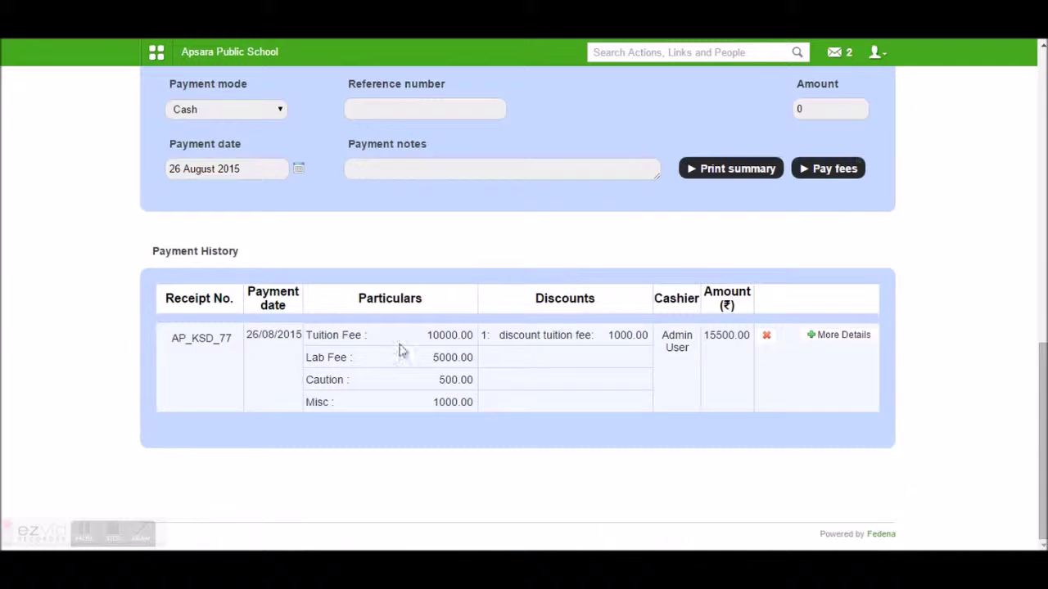
click(211, 344)
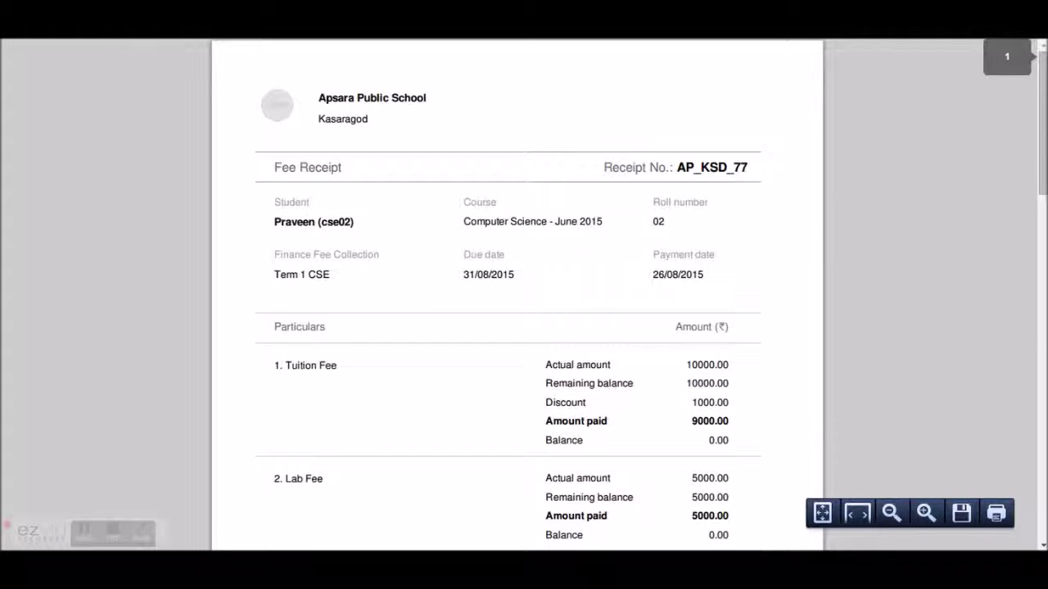
key(ctrl+w)
Step: Return to Fees and list the fee defaulters for course Grade 1, batch G1 - A 2015 and the Grade 1 fee collection
scroll(595, 367, up, 3)
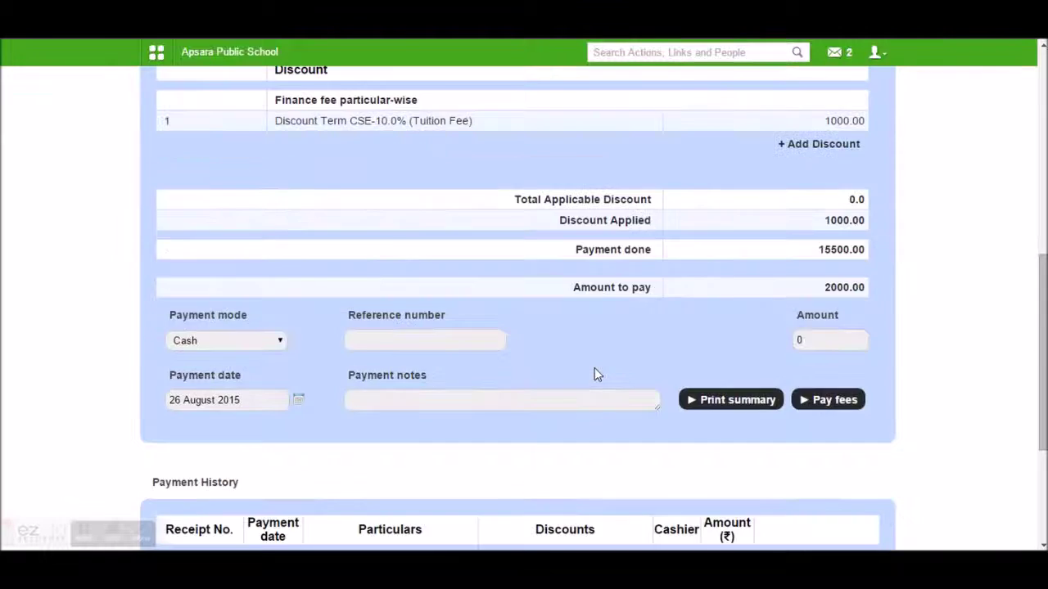
scroll(594, 374, up, 6)
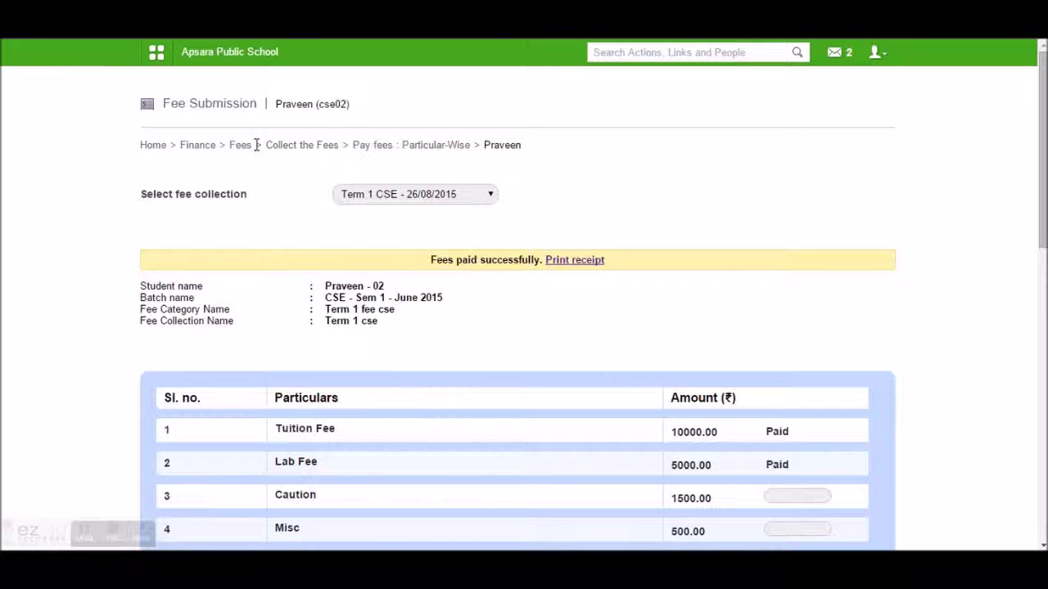
click(249, 149)
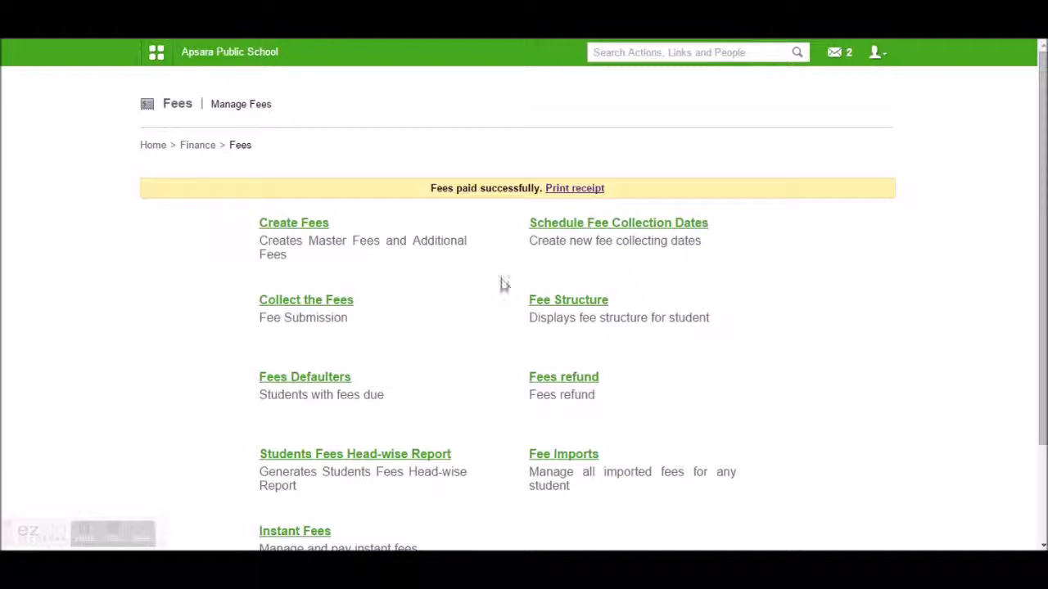
click(212, 153)
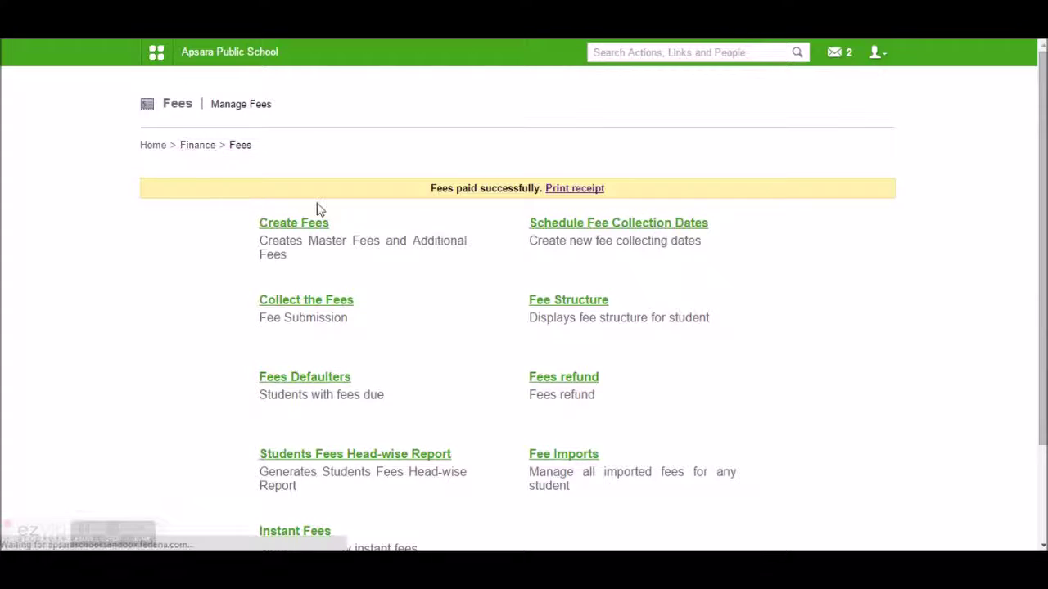
click(273, 194)
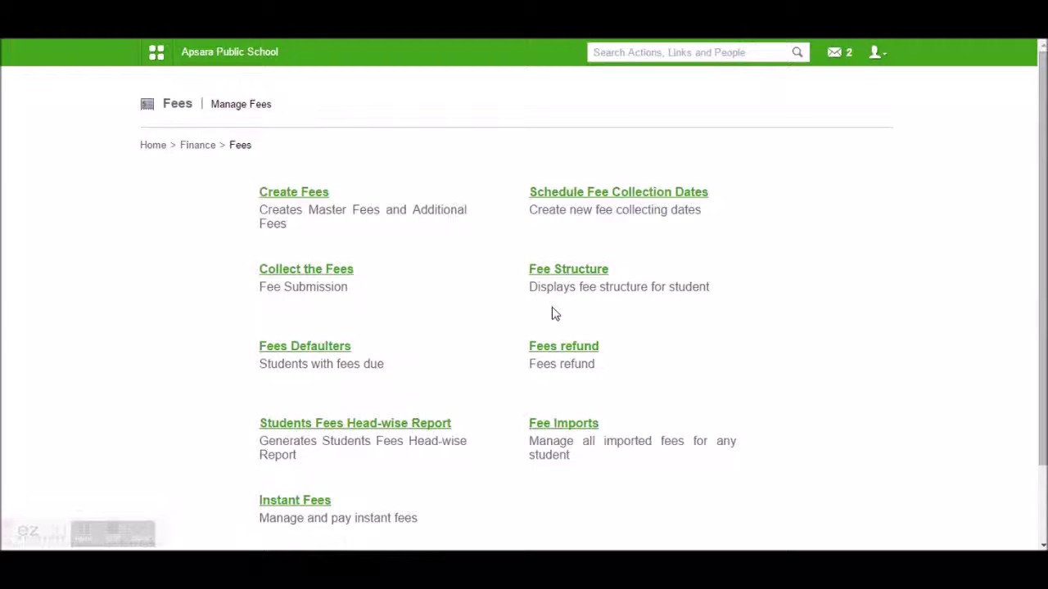
click(330, 347)
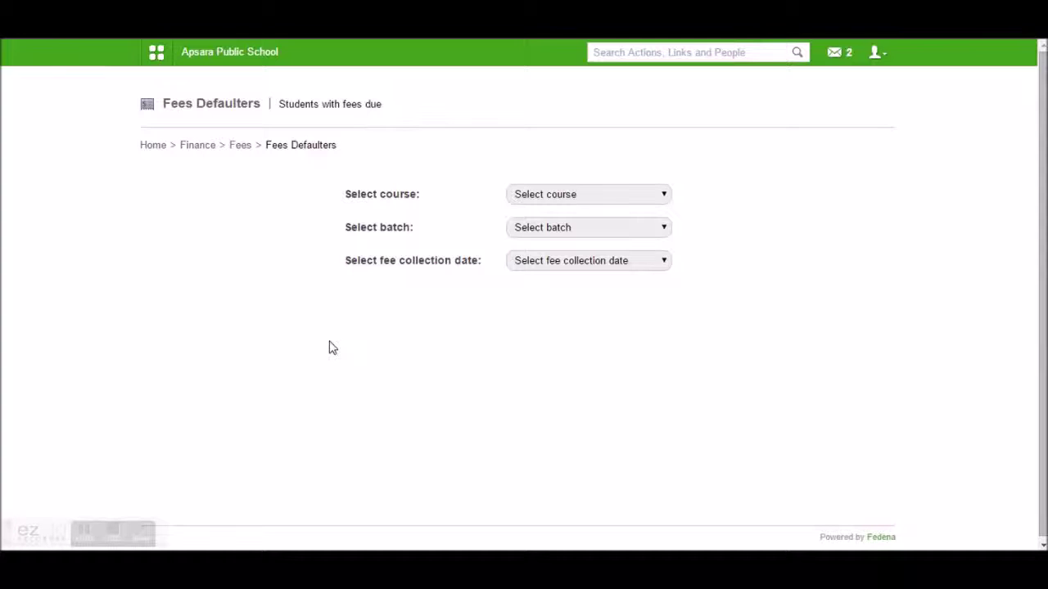
click(541, 196)
click(541, 226)
click(538, 227)
click(536, 259)
click(536, 262)
click(536, 289)
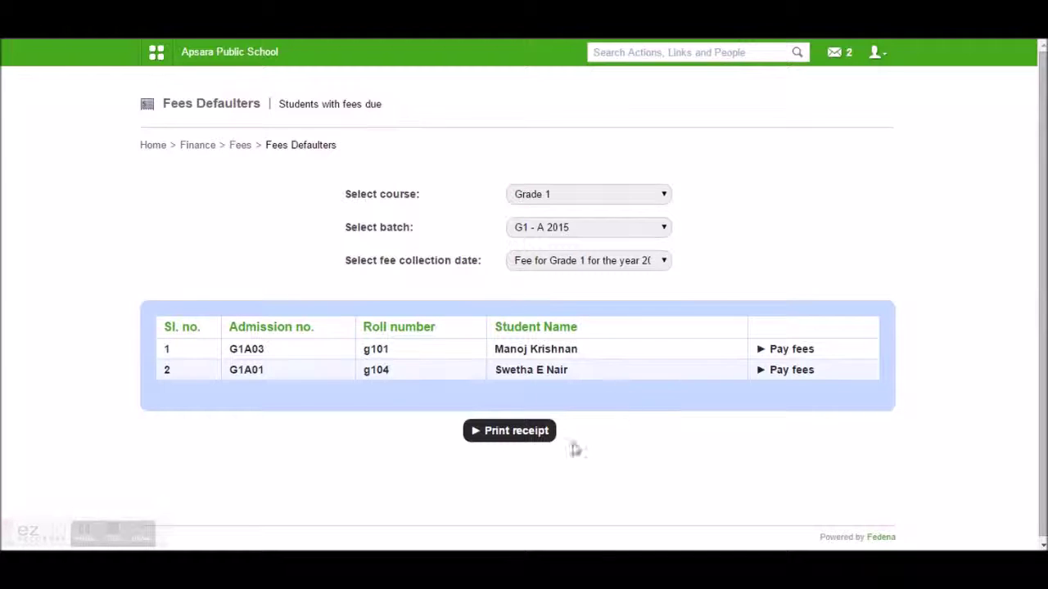
Step: Go to the fees refund section and start a refund rule for the Term 1 CSE fee collection
click(239, 147)
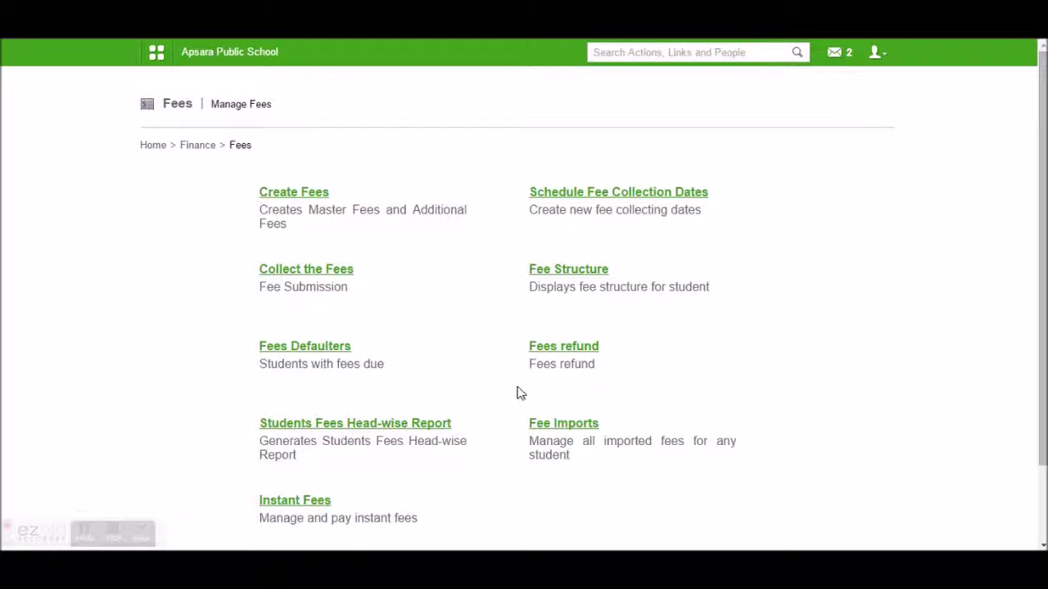
click(568, 352)
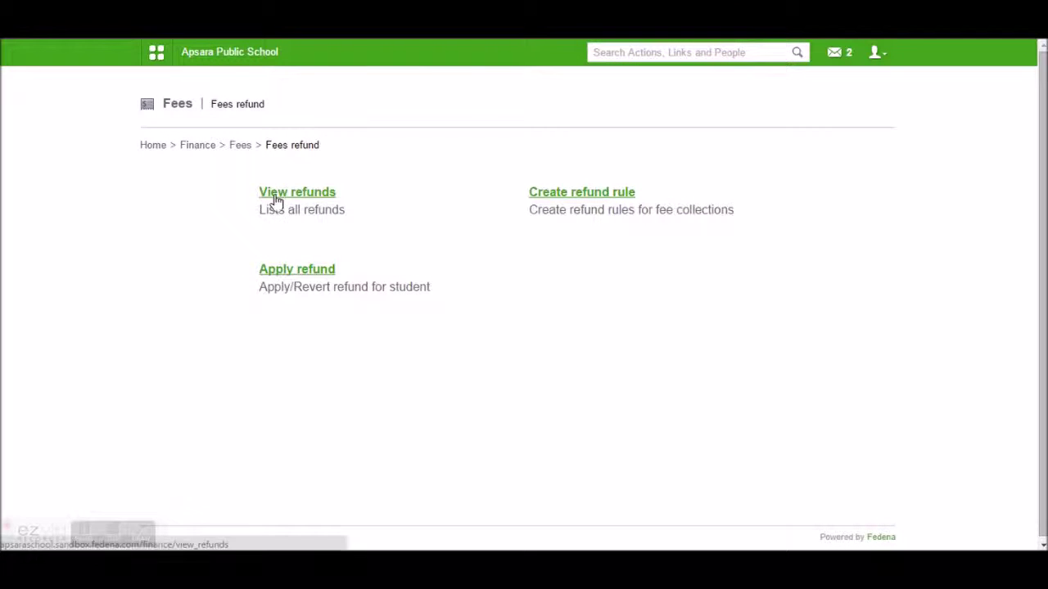
click(576, 199)
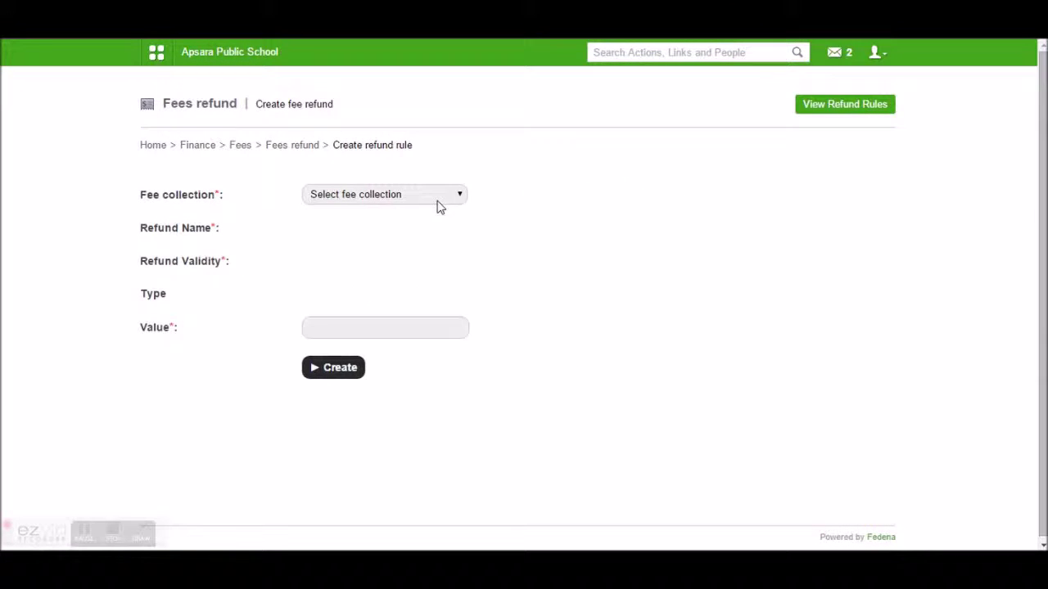
click(437, 201)
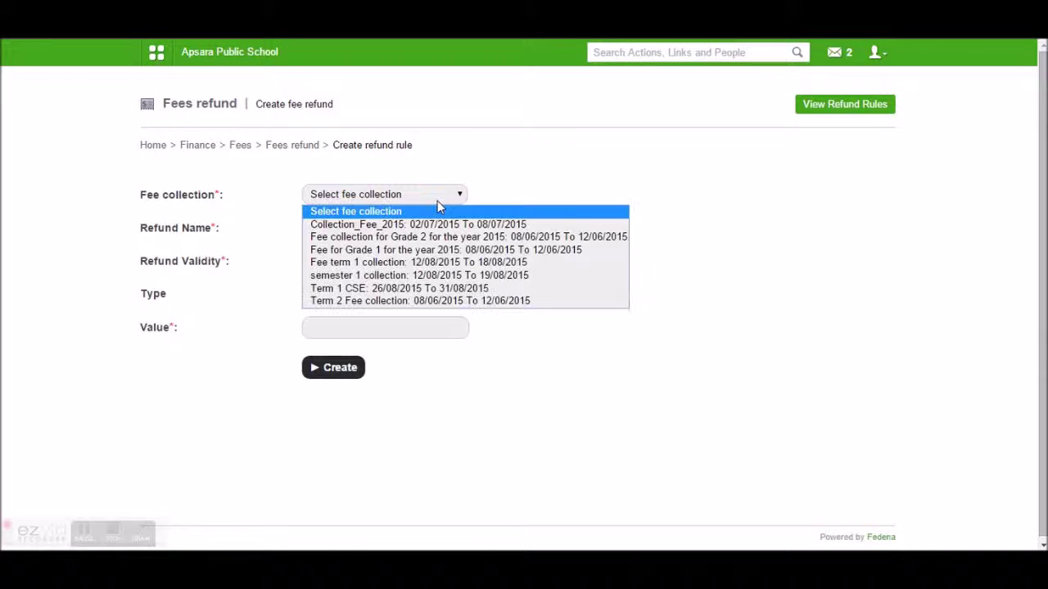
click(431, 289)
Step: Name the refund rule "Refund CSE" and set its validity to 30 August 2015
click(361, 228)
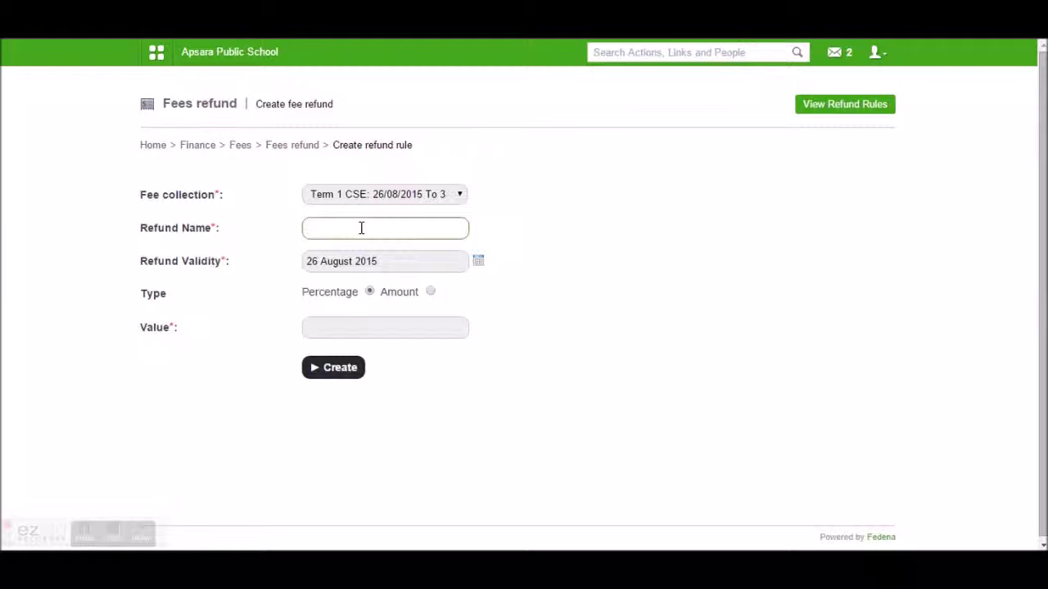
text(Refund CSE)
click(478, 265)
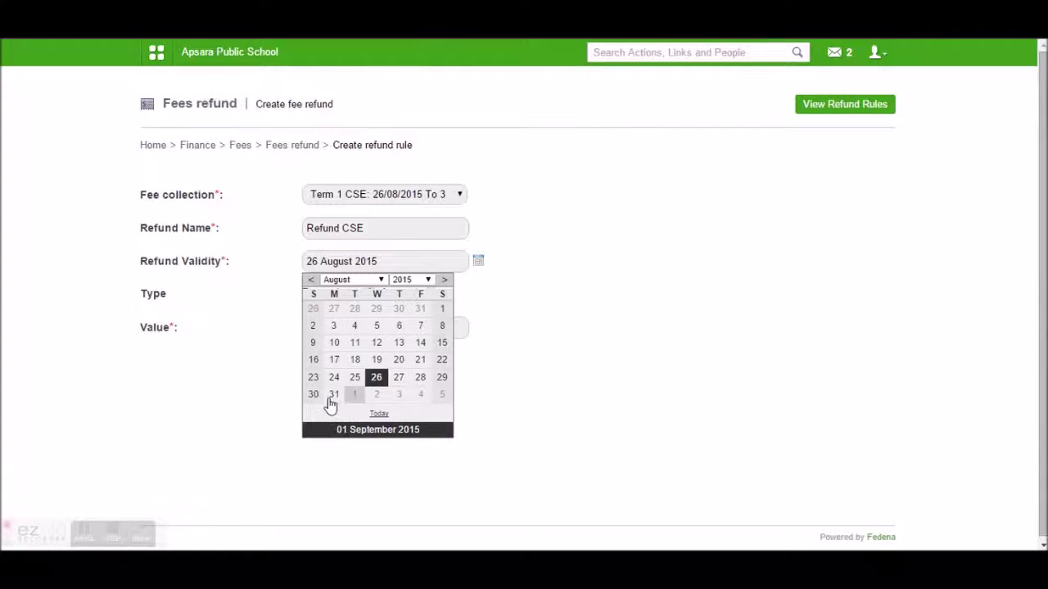
click(326, 397)
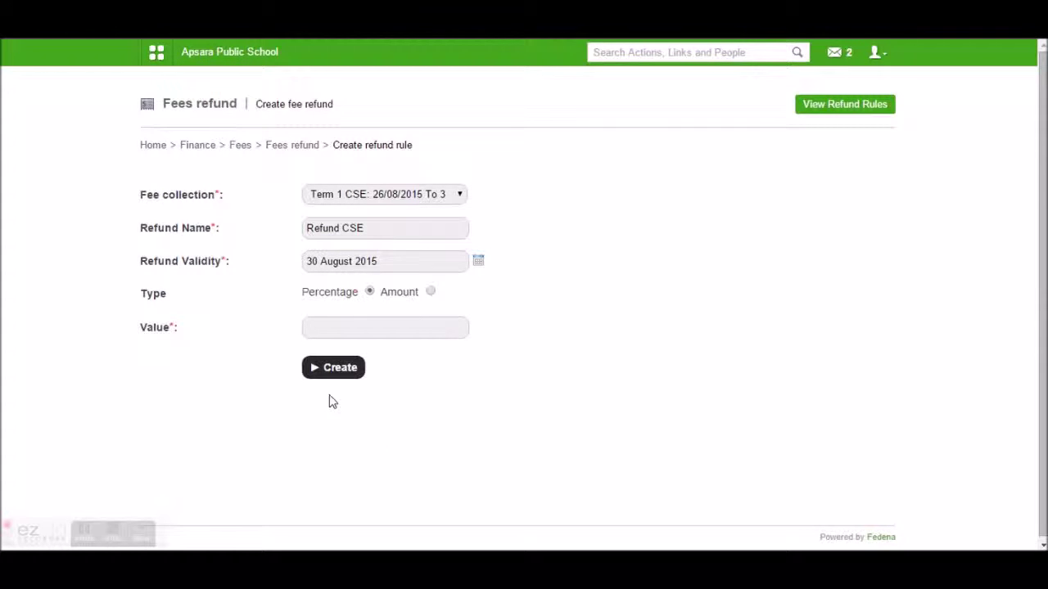
Step: Set the refund type to Amount with a value of 1000 and create the rule
click(438, 324)
click(431, 291)
click(425, 328)
text(1000)
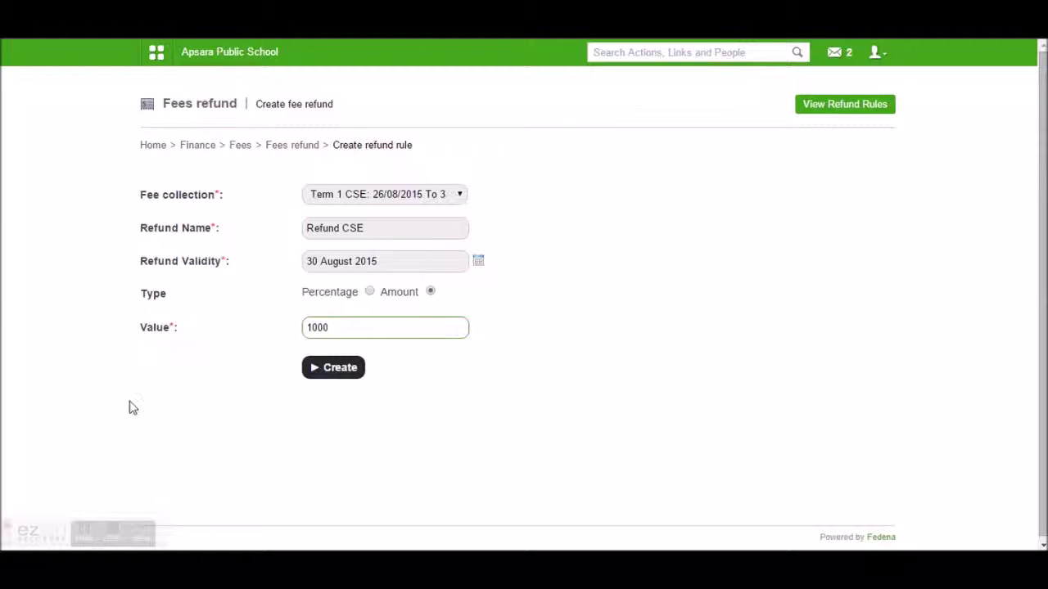
click(328, 370)
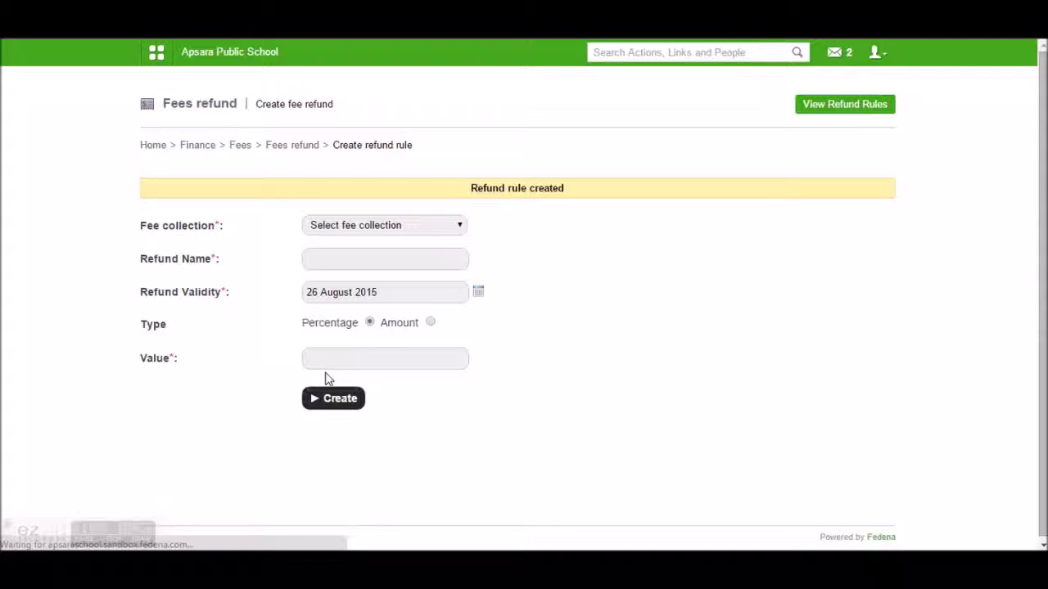
Step: View the list of refunds by date and check its start and end date filters
click(304, 146)
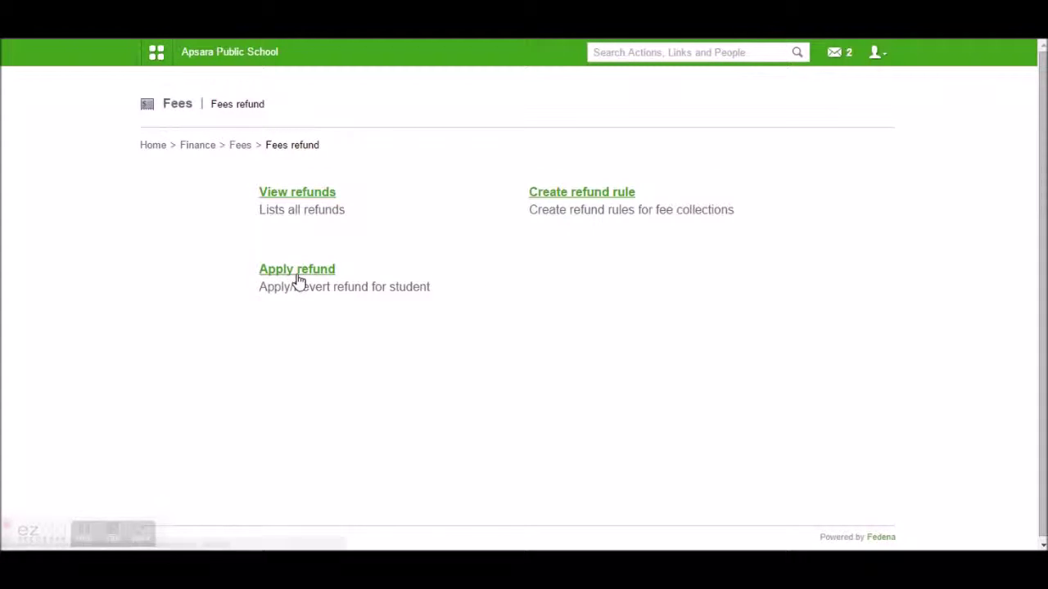
click(303, 193)
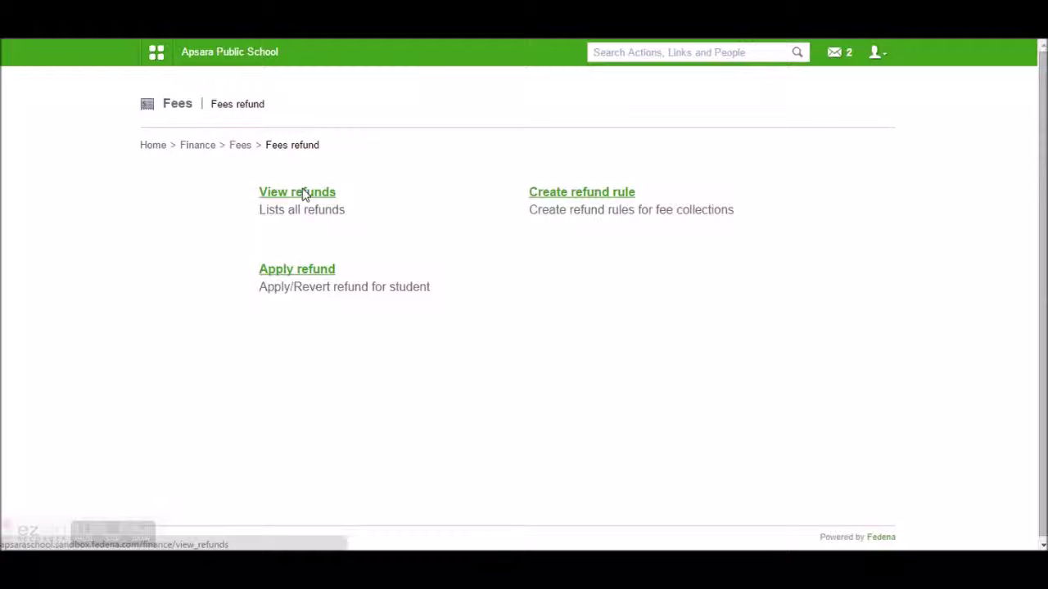
click(321, 204)
click(320, 205)
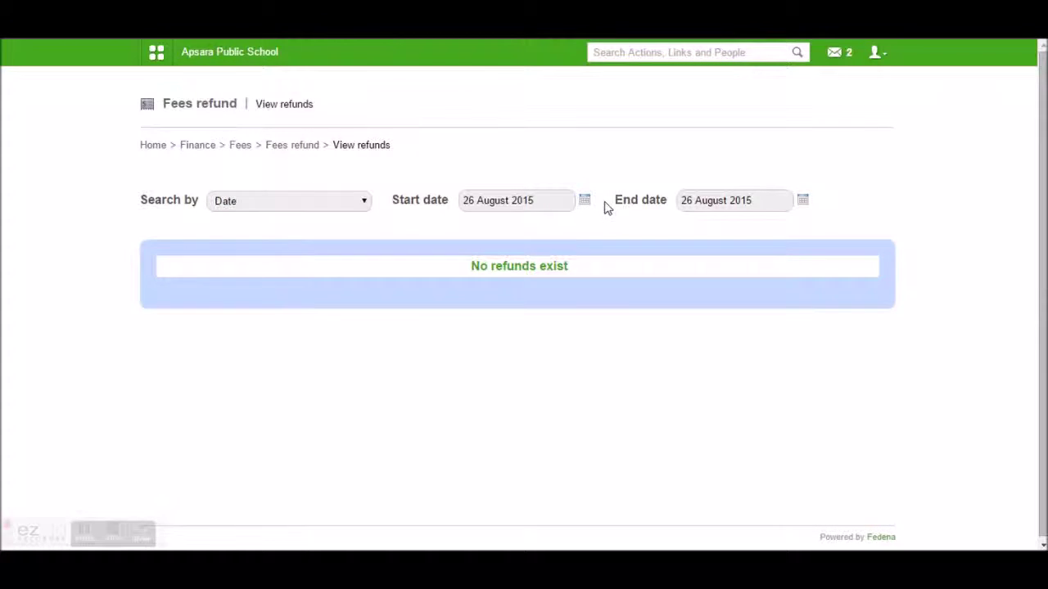
click(803, 201)
click(483, 266)
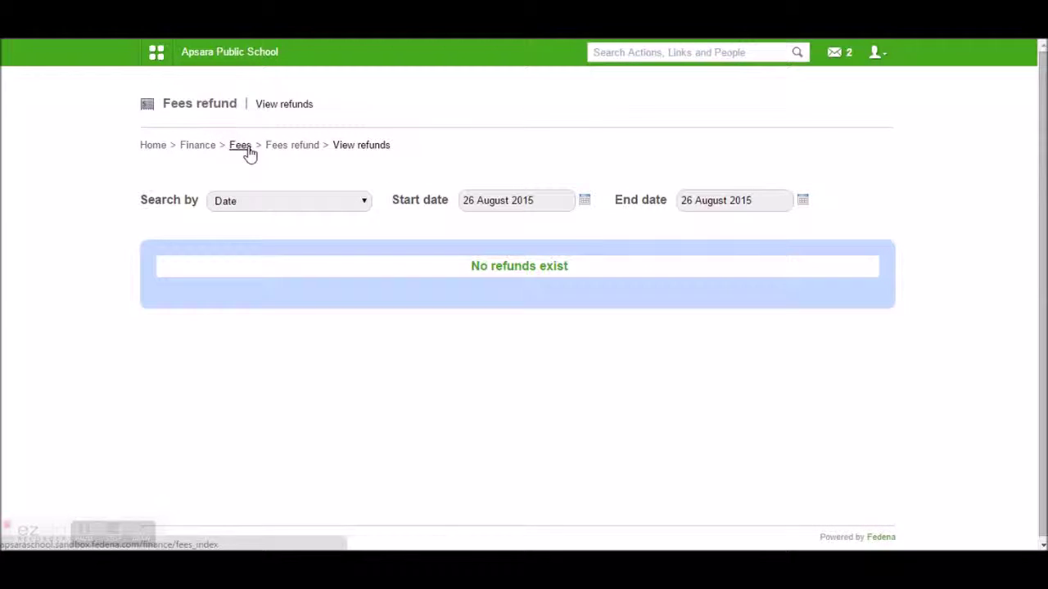
Step: Start applying a refund: find the student by admission number and select the Term 1 CSE - 26/08/2015 fee collection
click(293, 152)
click(325, 271)
click(284, 175)
text(cse01)
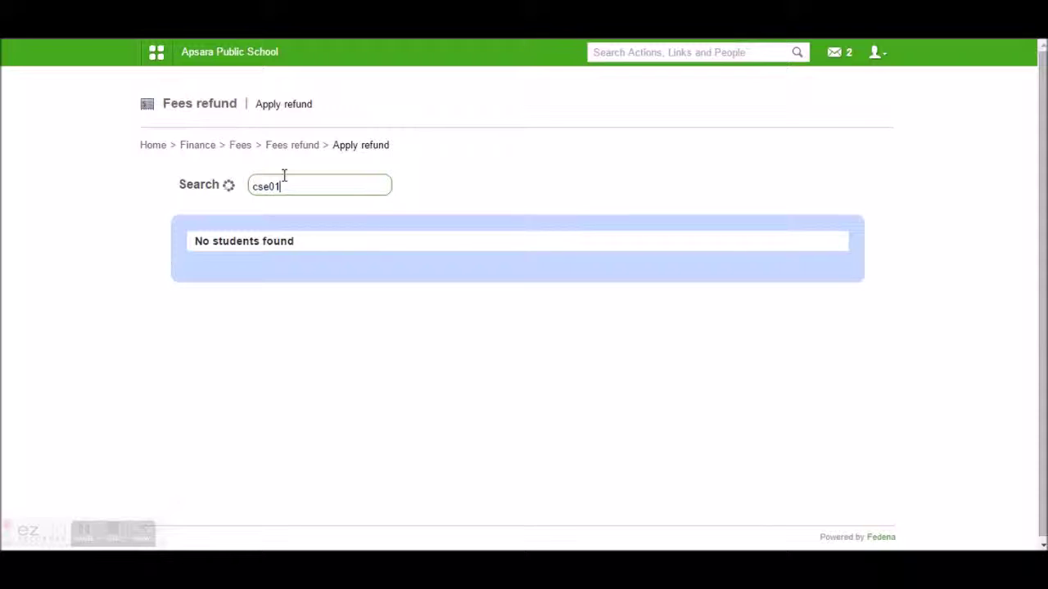
click(278, 272)
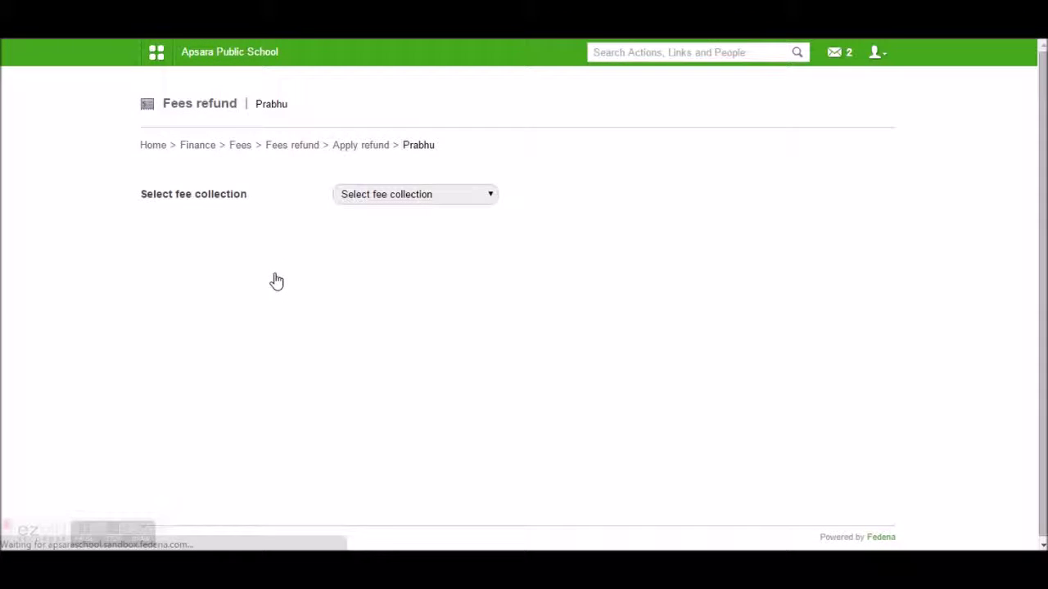
click(367, 199)
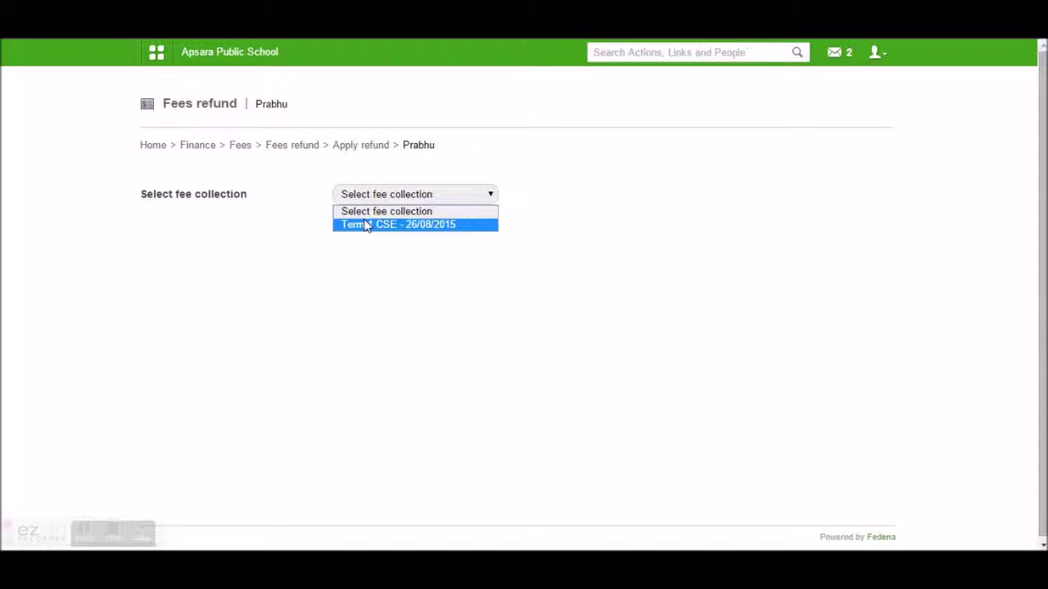
click(366, 225)
scroll(367, 368, down, 4)
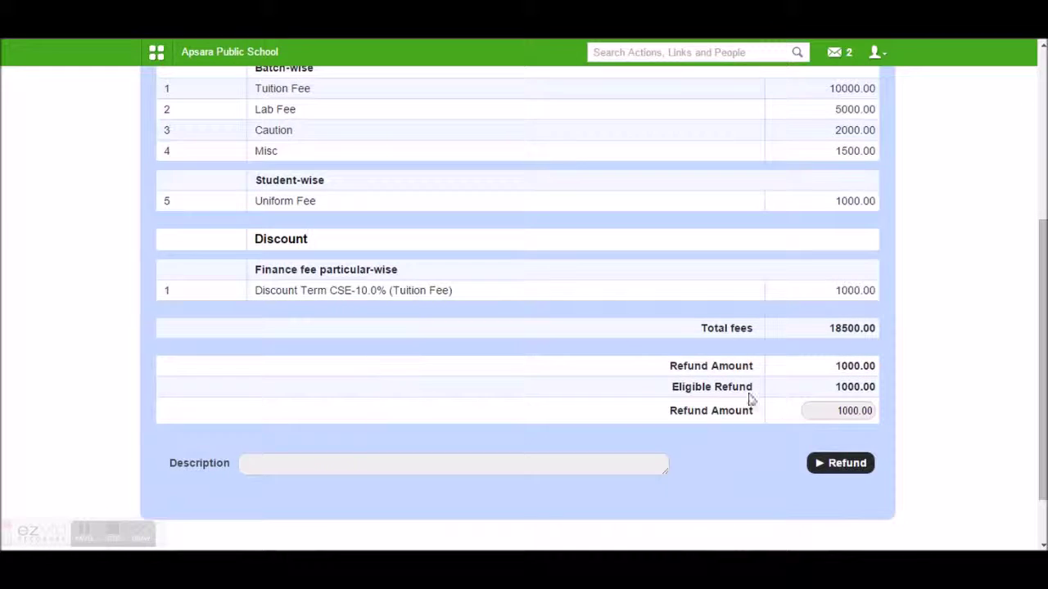
Step: Review the refund amount, issue the refund with the description "refunded", and open the list of refunds
drag(829, 413, 874, 413)
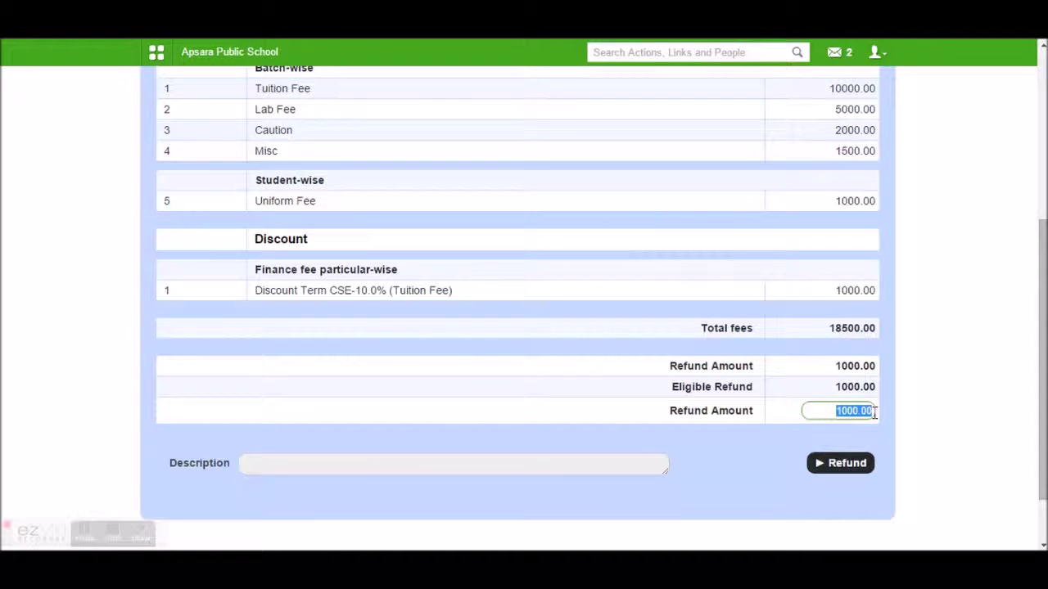
scroll(839, 357, up, 3)
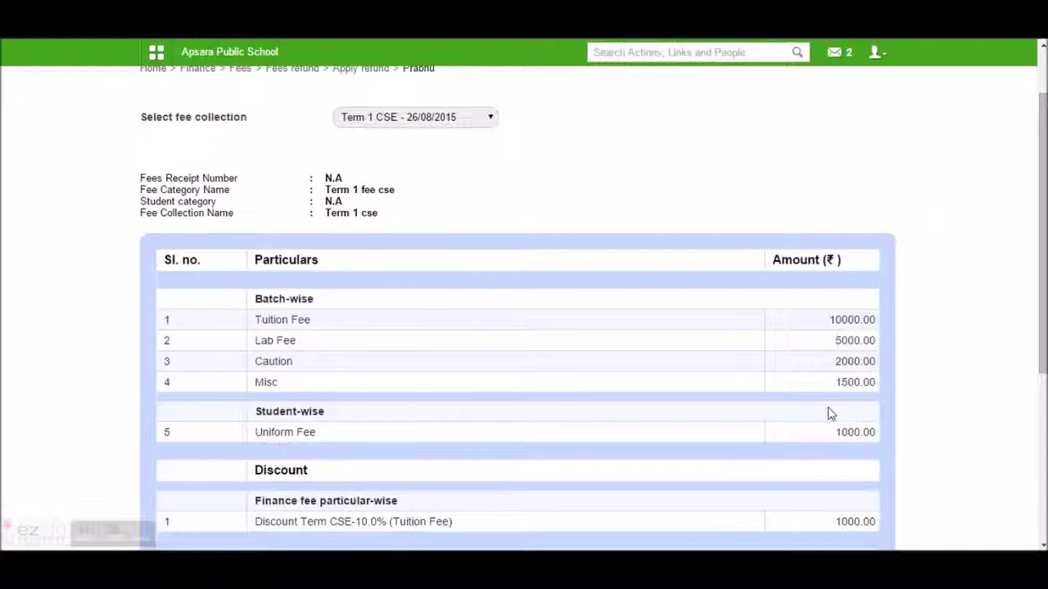
scroll(828, 401, down, 1)
scroll(828, 394, down, 1)
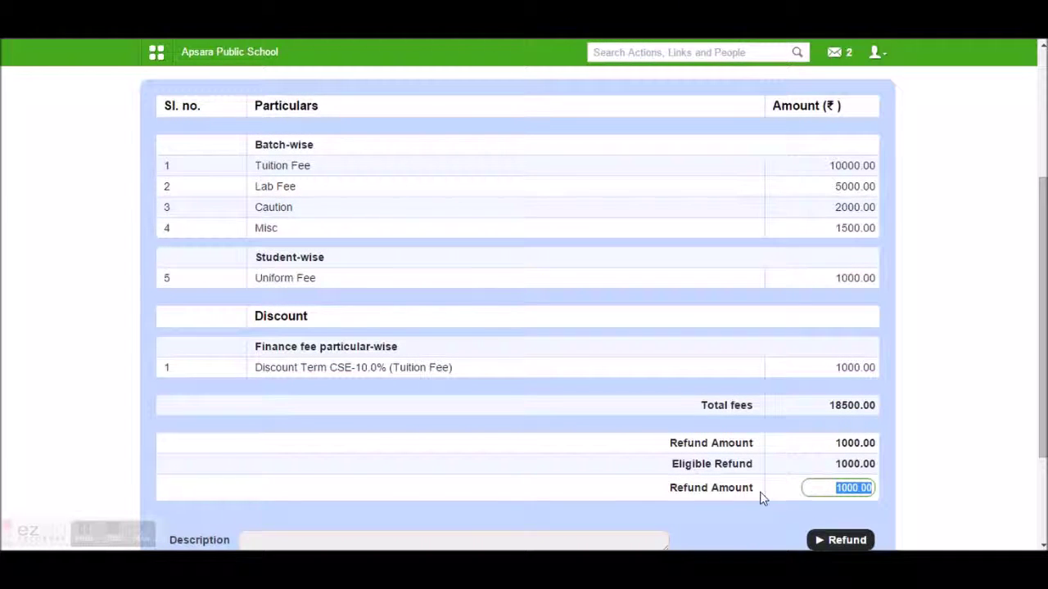
scroll(760, 498, down, 1)
click(348, 469)
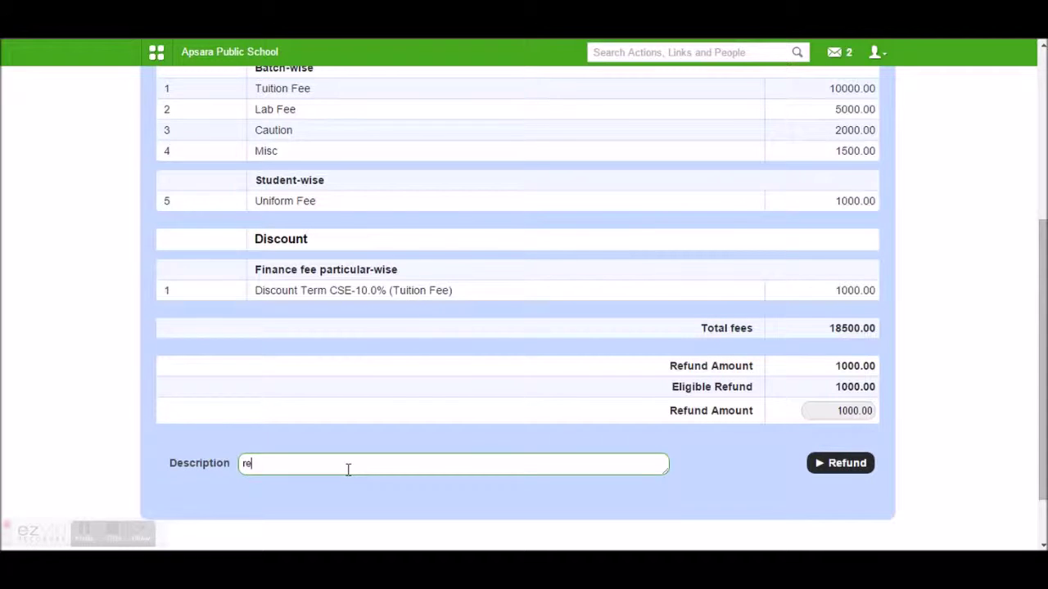
text(refunded)
click(818, 469)
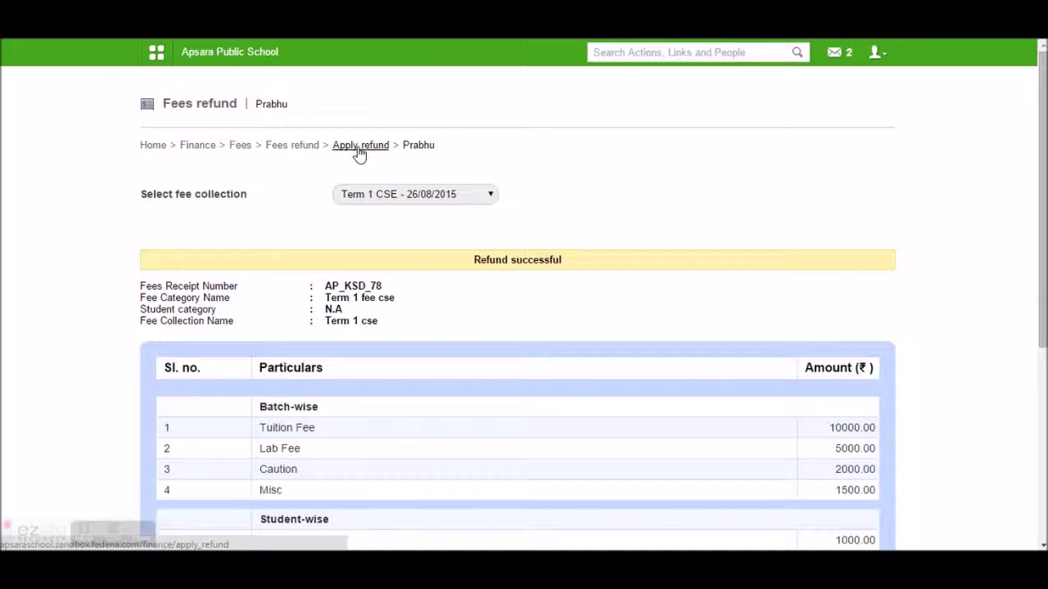
click(291, 149)
click(313, 231)
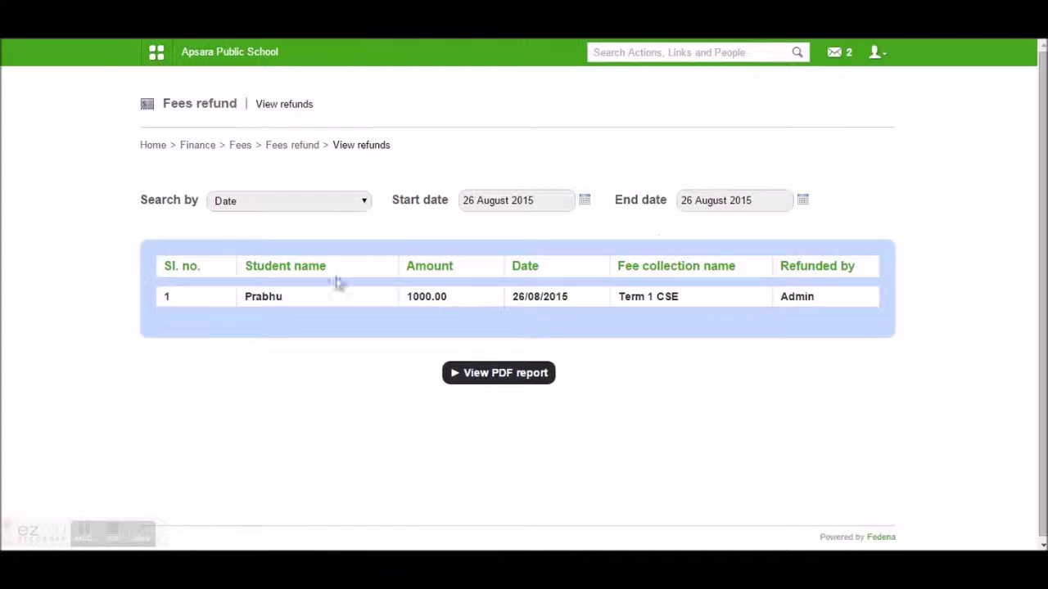
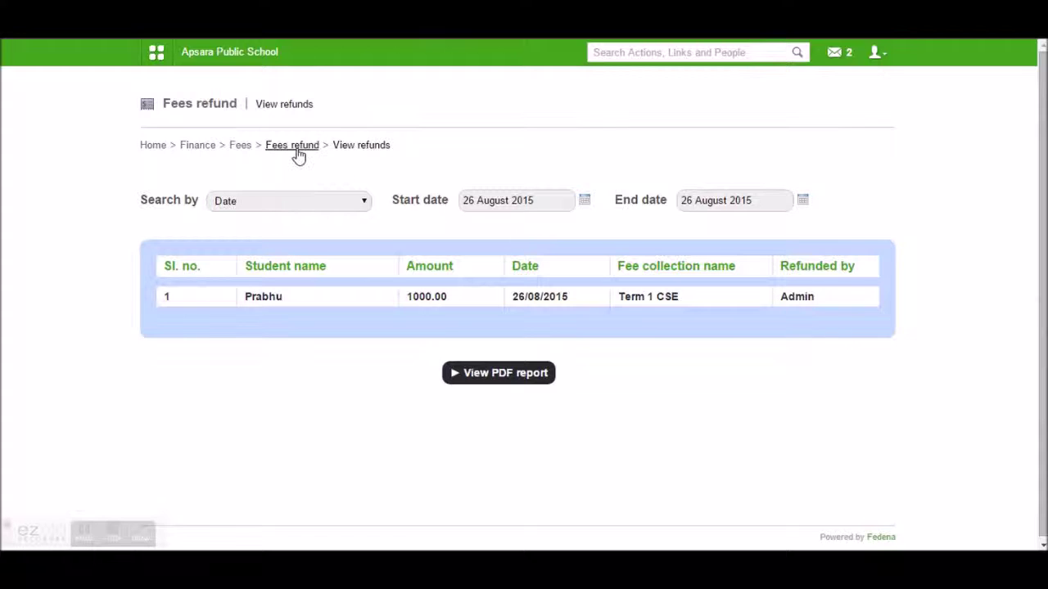
Step: Generate the batch-wise fees head-wise report for the Computer Science course, batch CSE - Sem 1 - June 2015
click(243, 150)
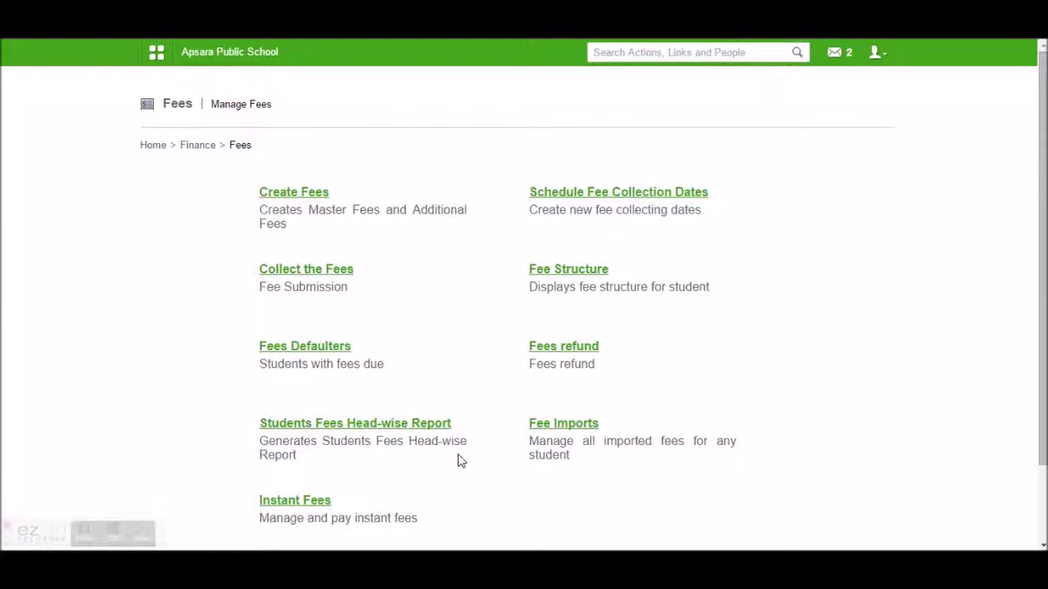
click(358, 427)
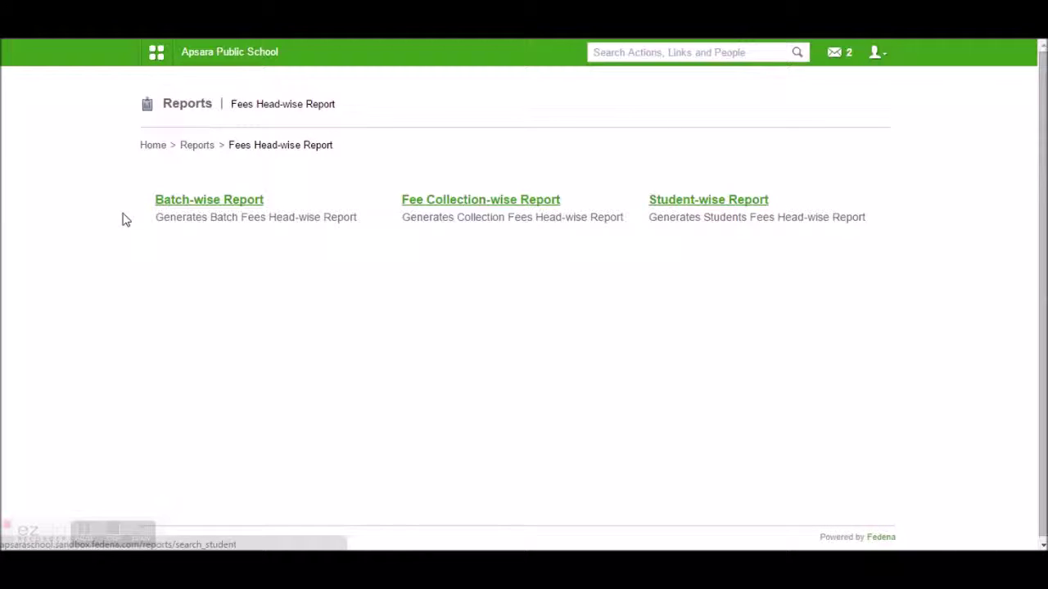
click(199, 206)
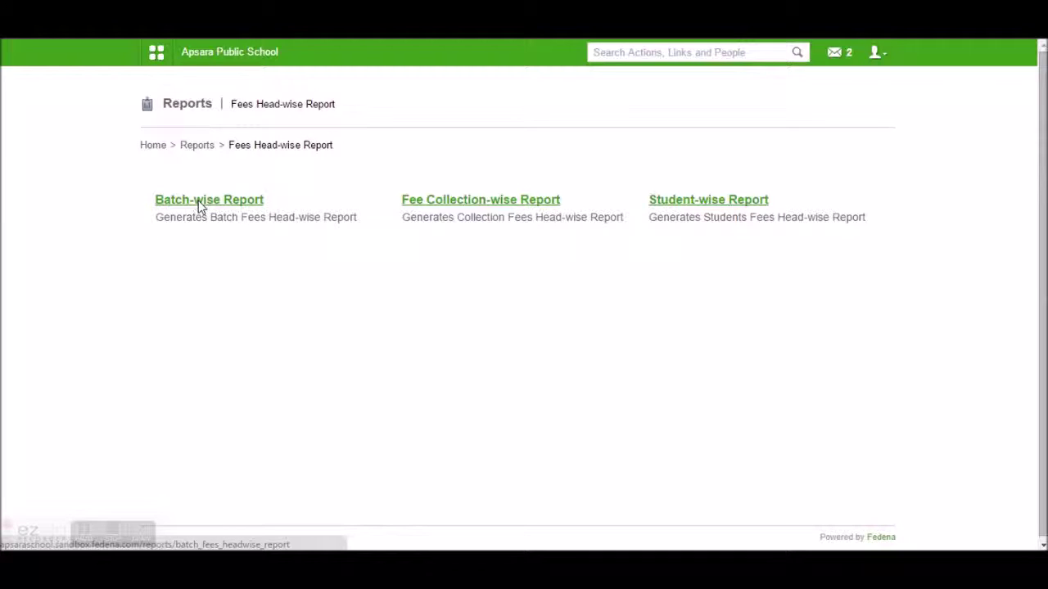
click(332, 215)
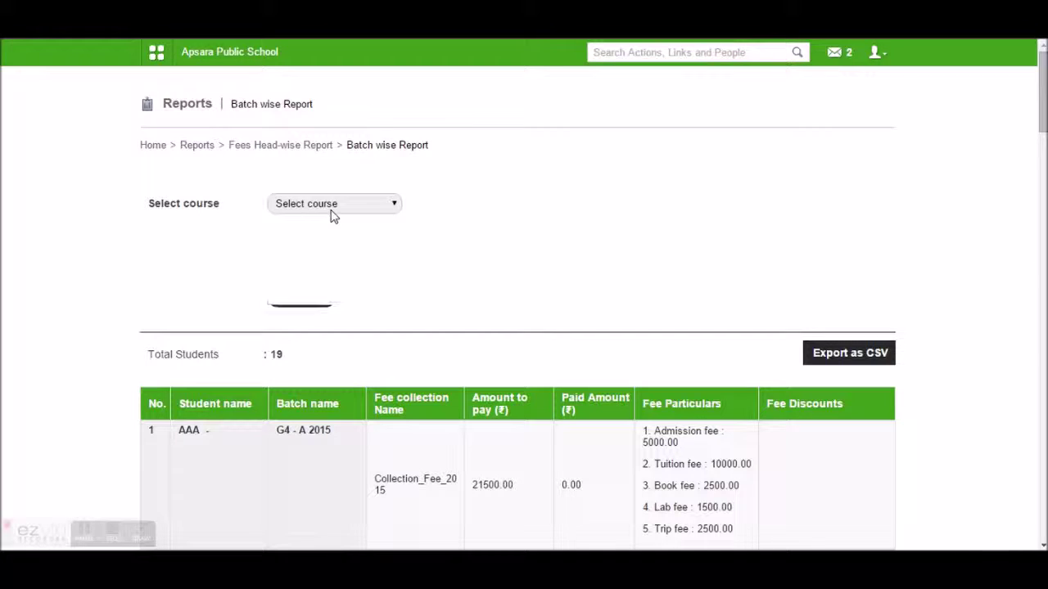
click(325, 233)
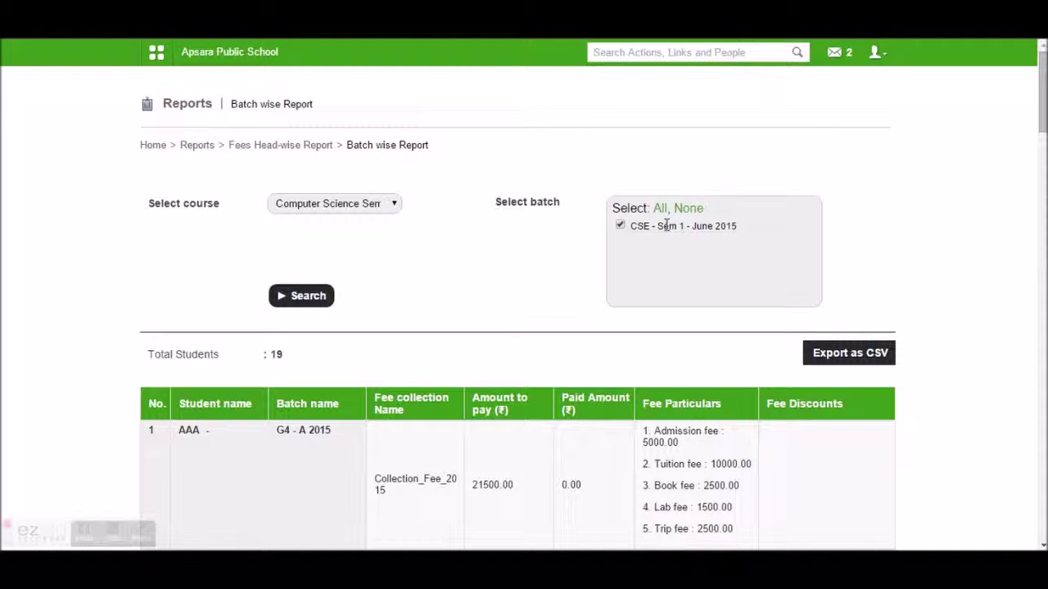
click(291, 297)
Step: Examine each student's amount to pay, paid amount, fee particulars and discounts in the batch-wise report
scroll(462, 330, down, 3)
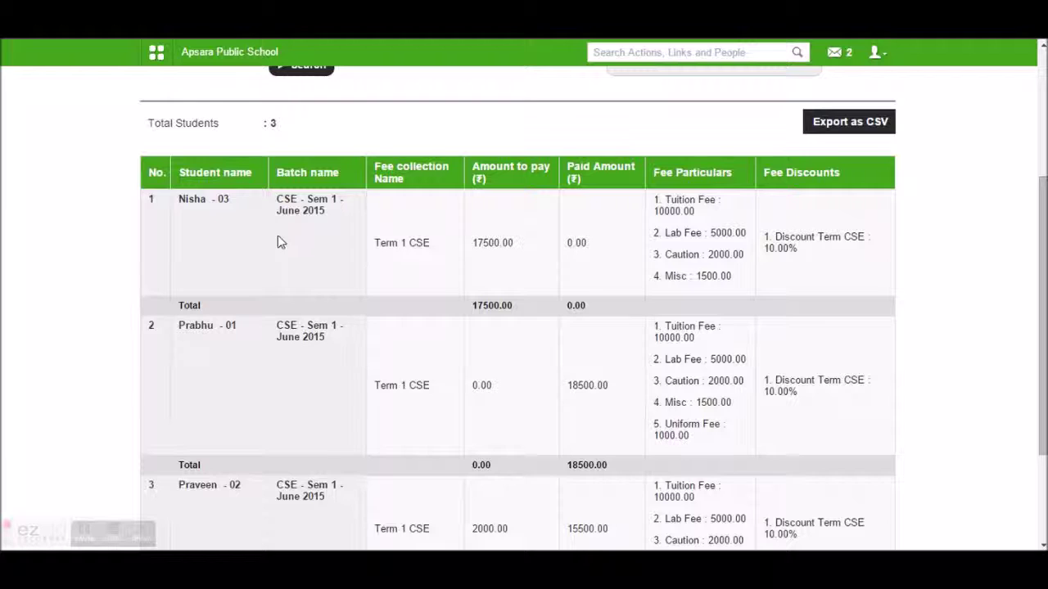
scroll(268, 433, down, 3)
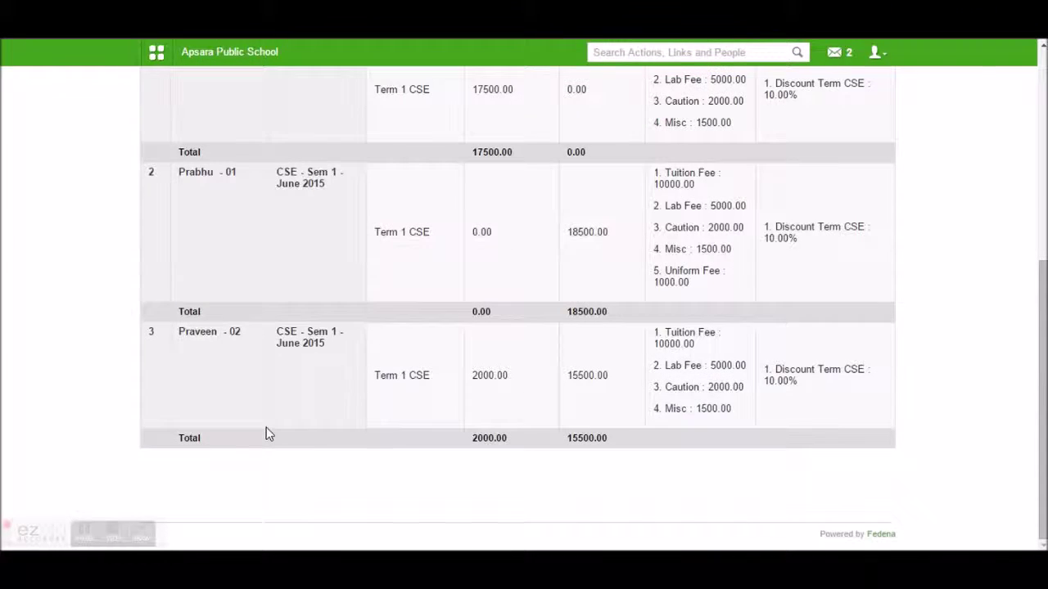
scroll(536, 363, up, 3)
scroll(535, 364, up, 1)
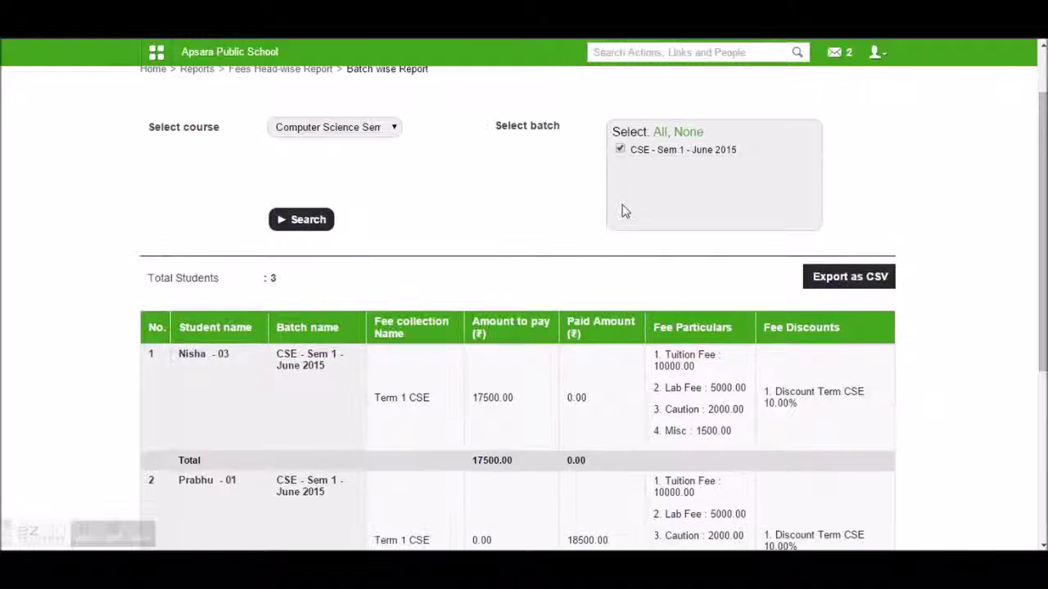
scroll(491, 374, down, 1)
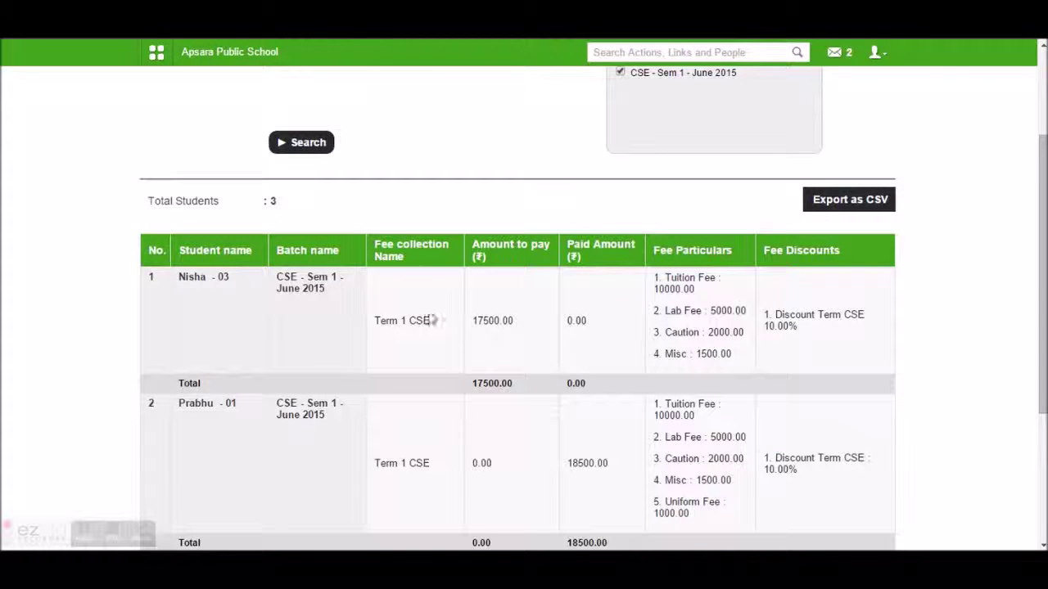
scroll(432, 332, down, 2)
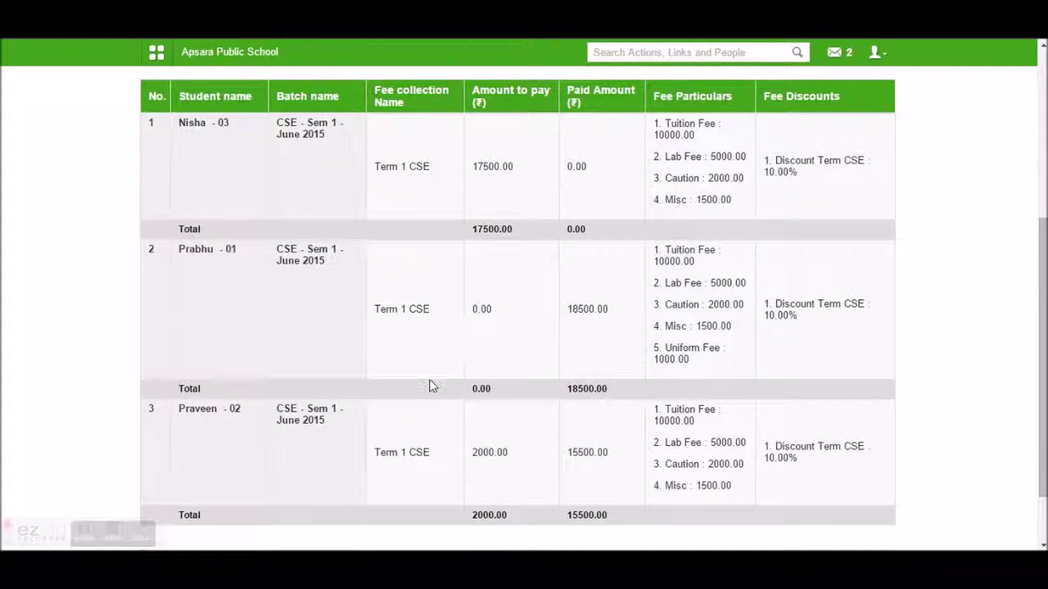
scroll(434, 383, up, 2)
scroll(511, 288, up, 2)
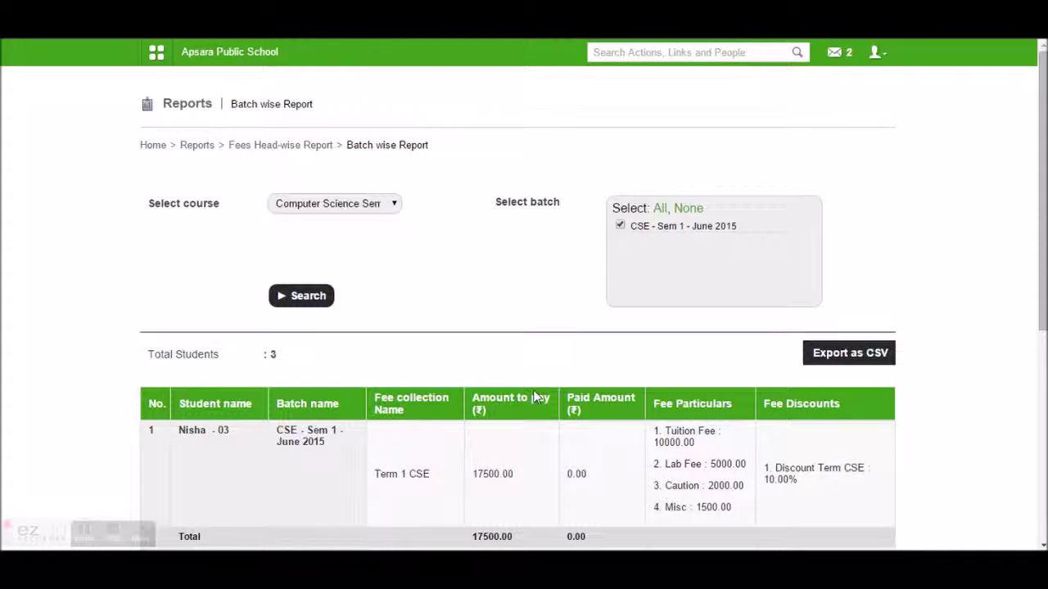
scroll(528, 459, down, 1)
drag(525, 403, 479, 401)
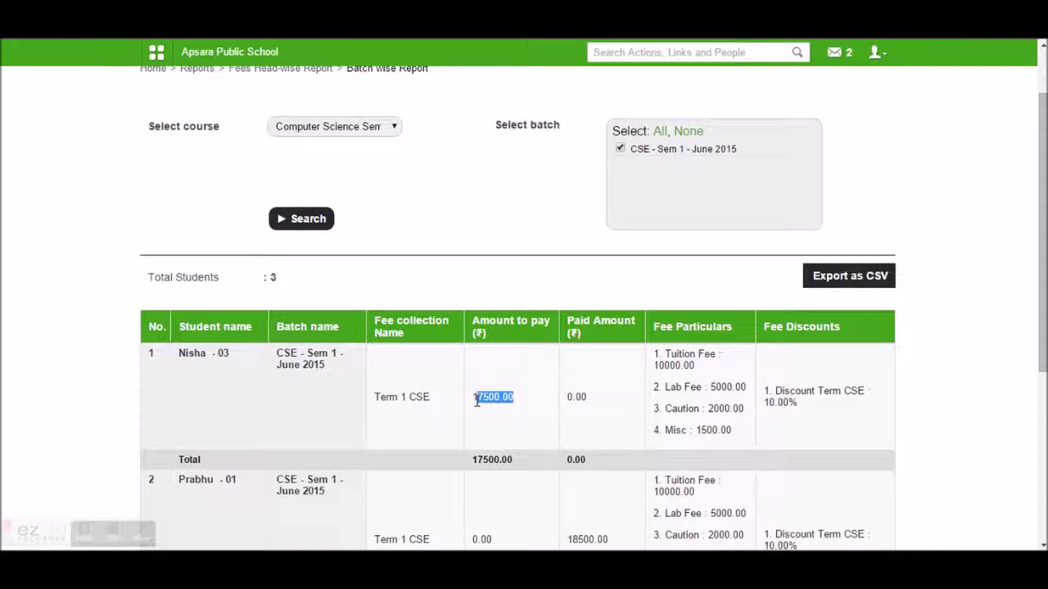
drag(603, 397, 570, 407)
scroll(798, 385, down, 5)
scroll(806, 372, up, 6)
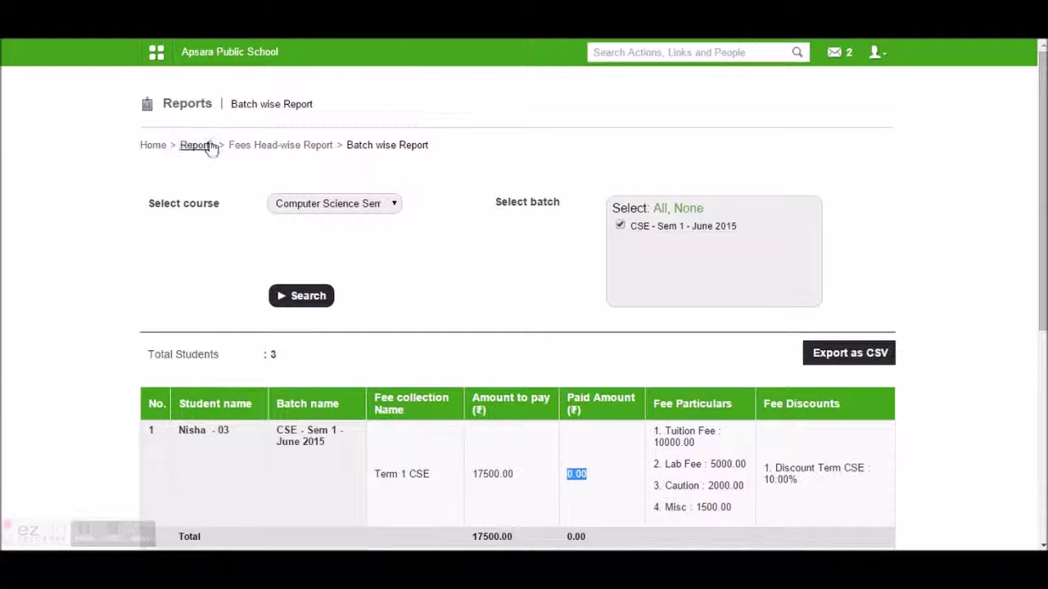
Step: Generate the fee collection-wise report for batch CSE - Sem 1 - June 2015 and Term 1 CSE - 26/08/2015, and examine its amounts and discounts
click(282, 151)
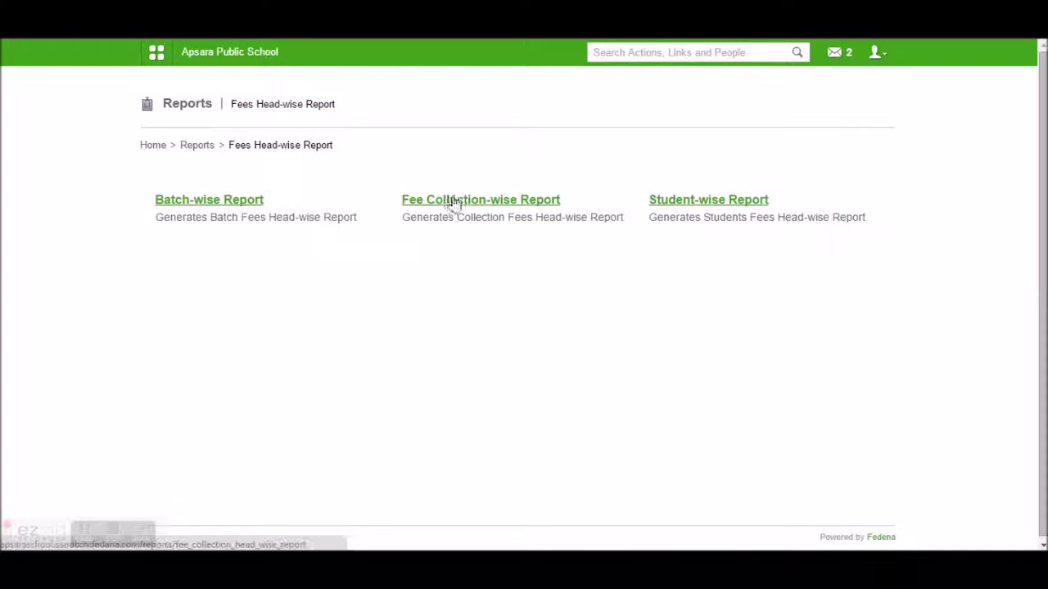
click(456, 201)
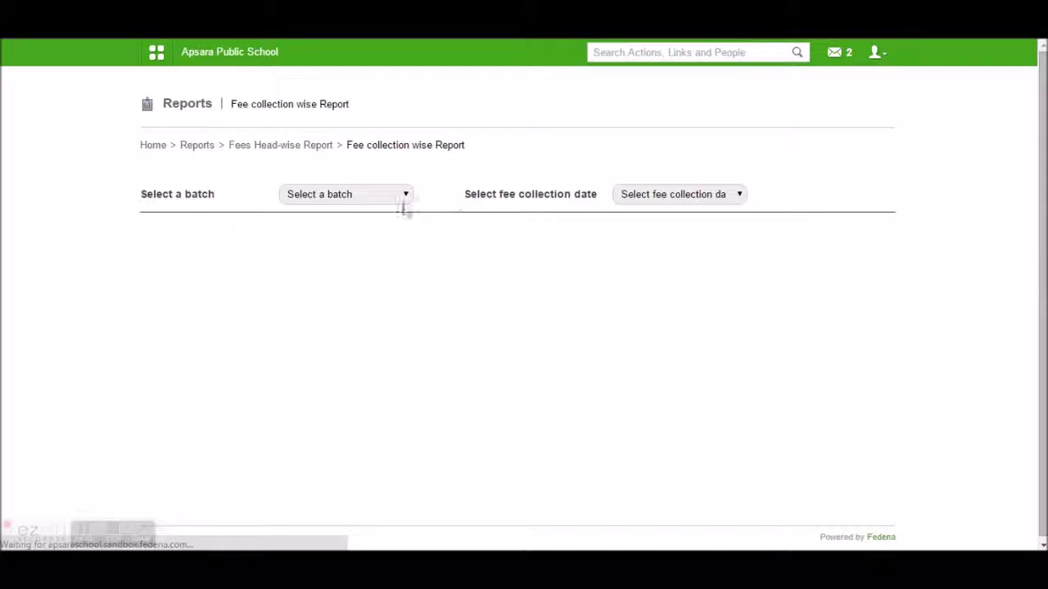
click(374, 197)
click(365, 226)
click(629, 202)
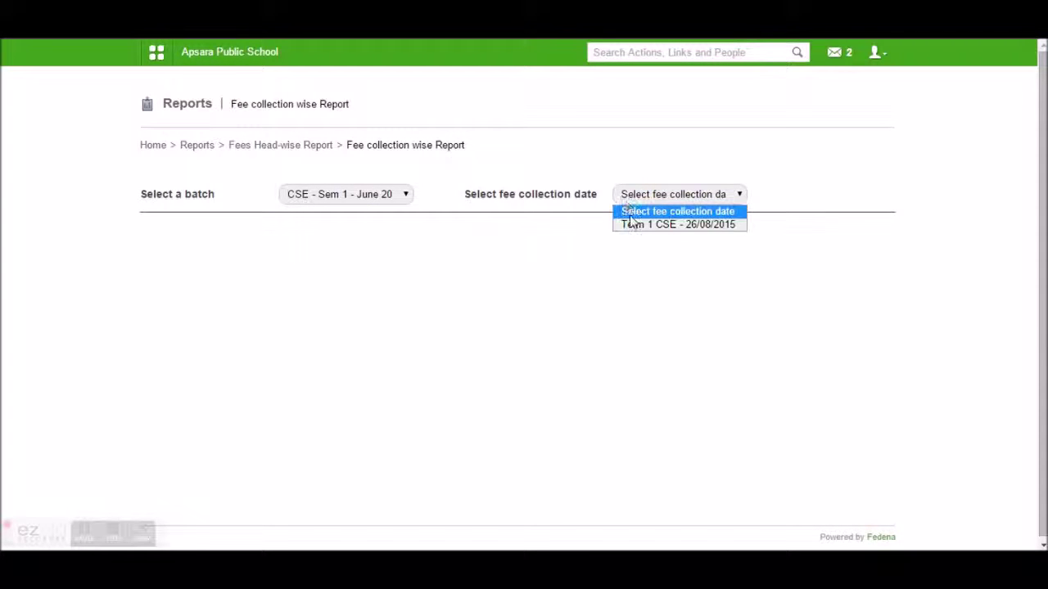
click(631, 225)
scroll(540, 354, down, 3)
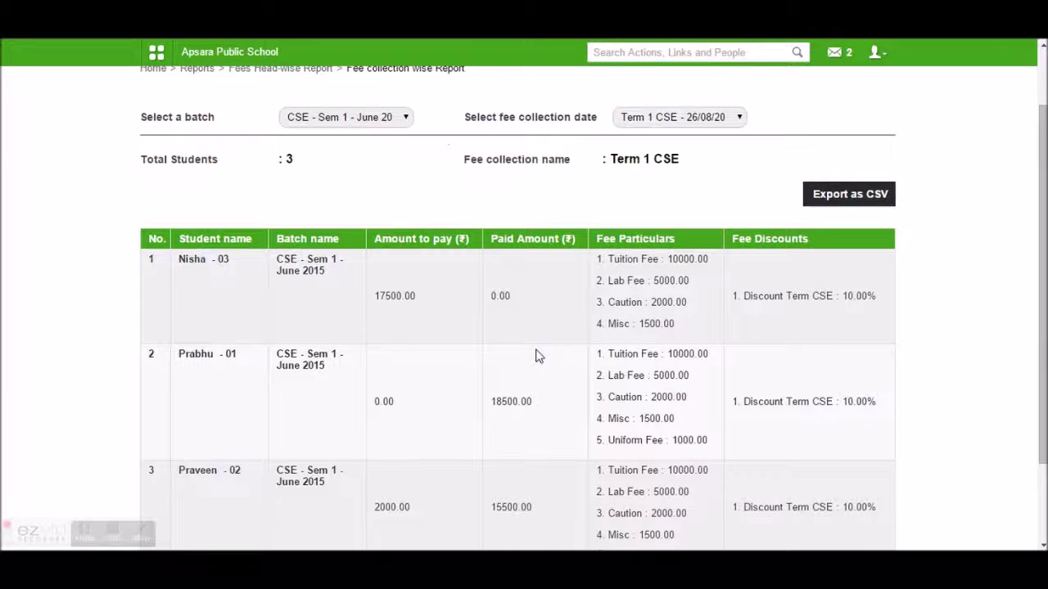
scroll(537, 355, up, 2)
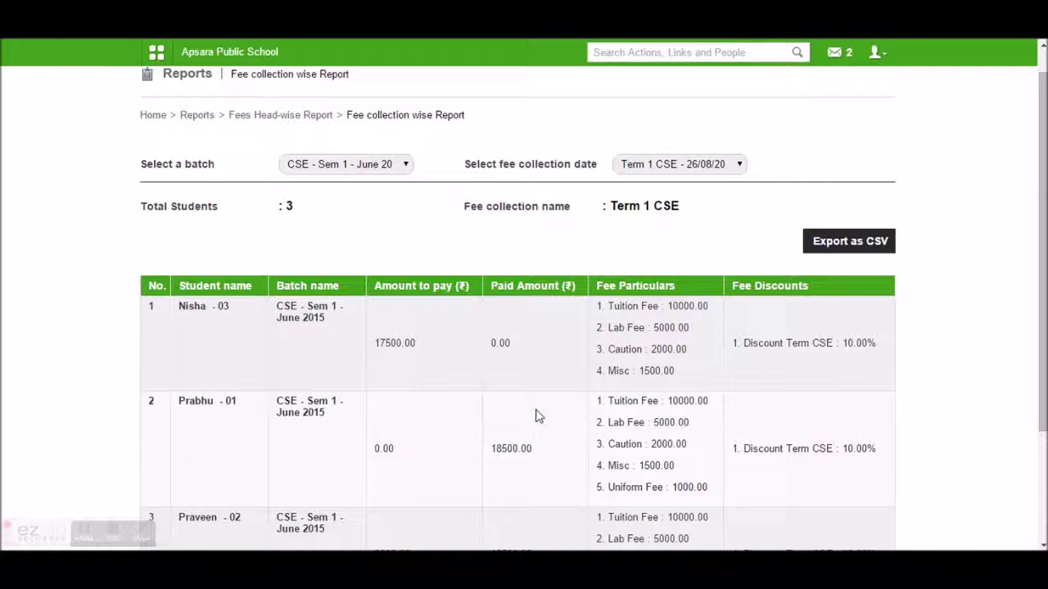
scroll(536, 416, down, 2)
drag(517, 270, 388, 269)
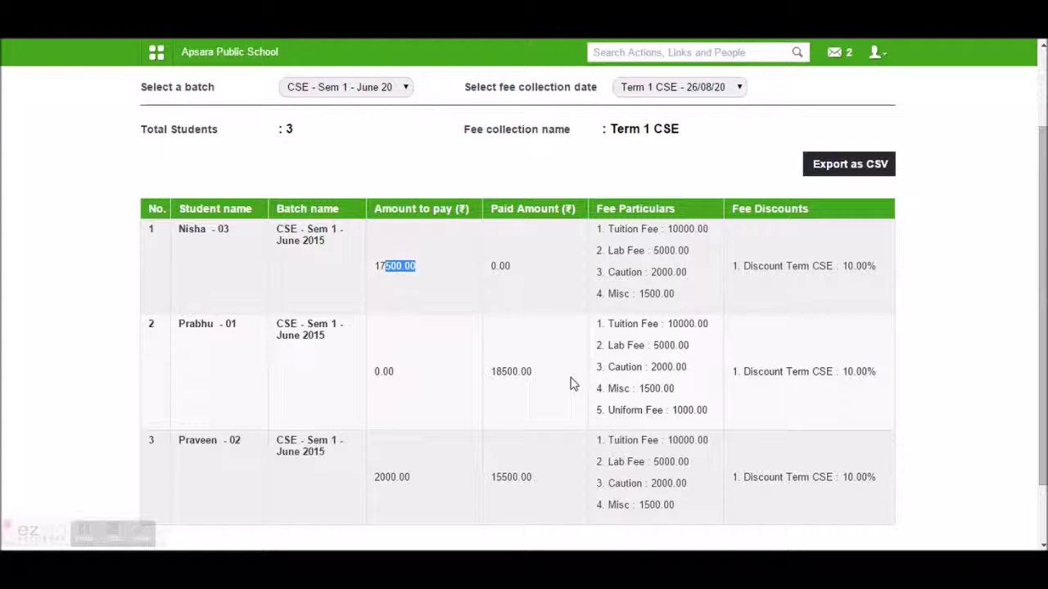
drag(725, 283, 882, 274)
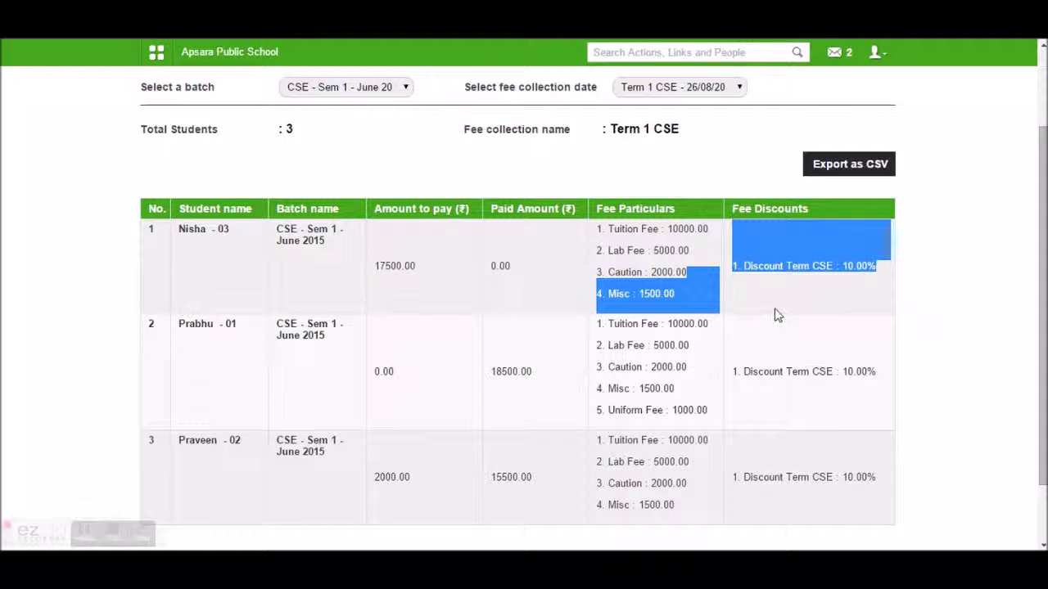
scroll(416, 172, up, 3)
Step: Go to the student-wise fees head-wise report, search for the student by admission number, and open that student's report
click(310, 150)
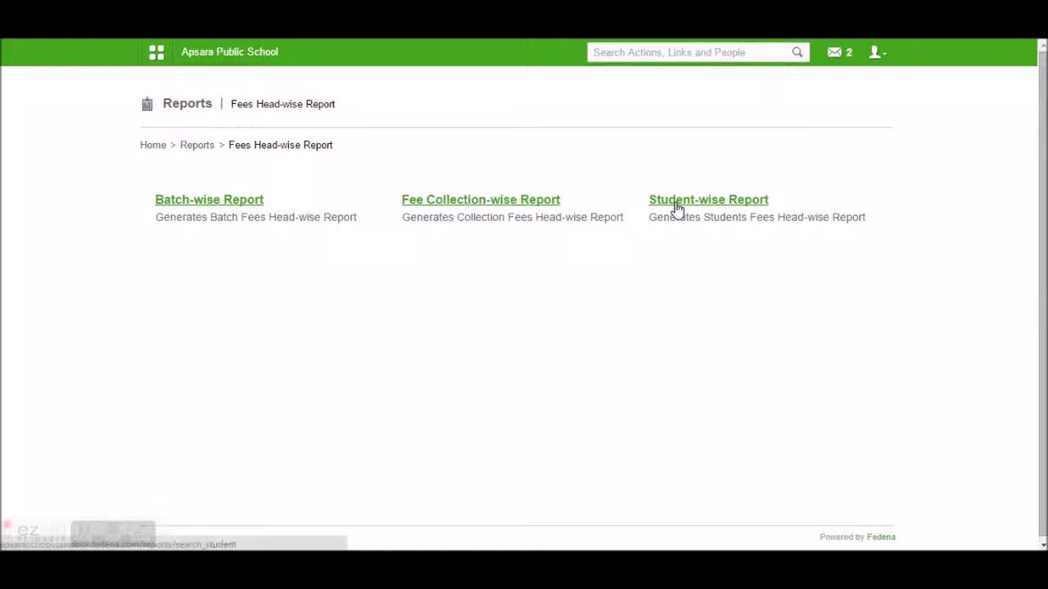
click(676, 203)
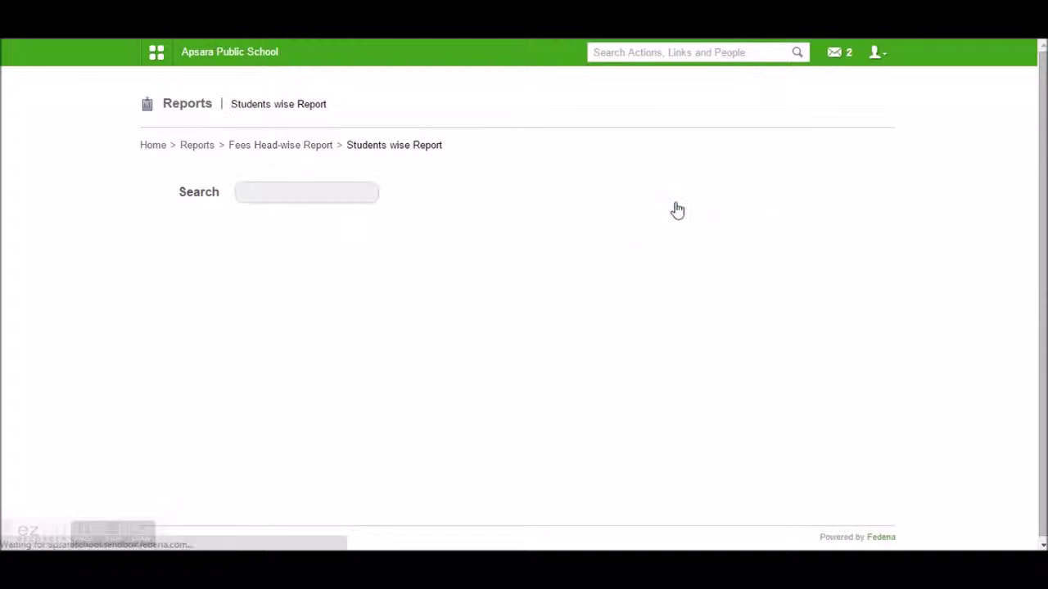
click(366, 200)
text(cse01)
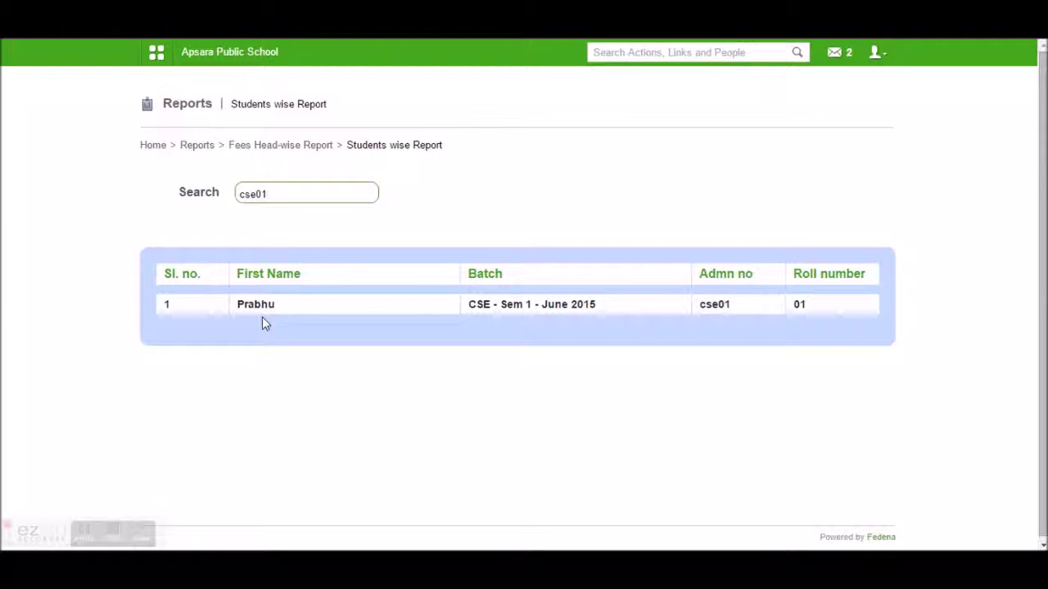
click(257, 305)
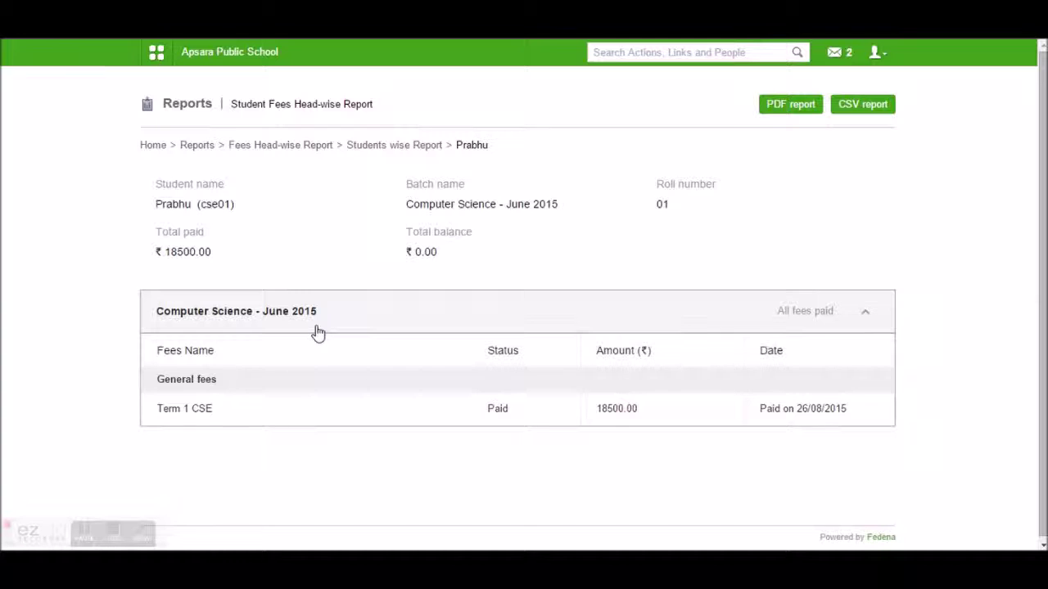
Step: Open the student's Term 1 CSE fee, examine its particulars, discount, summary and payment history, and check its status back in the report
click(203, 415)
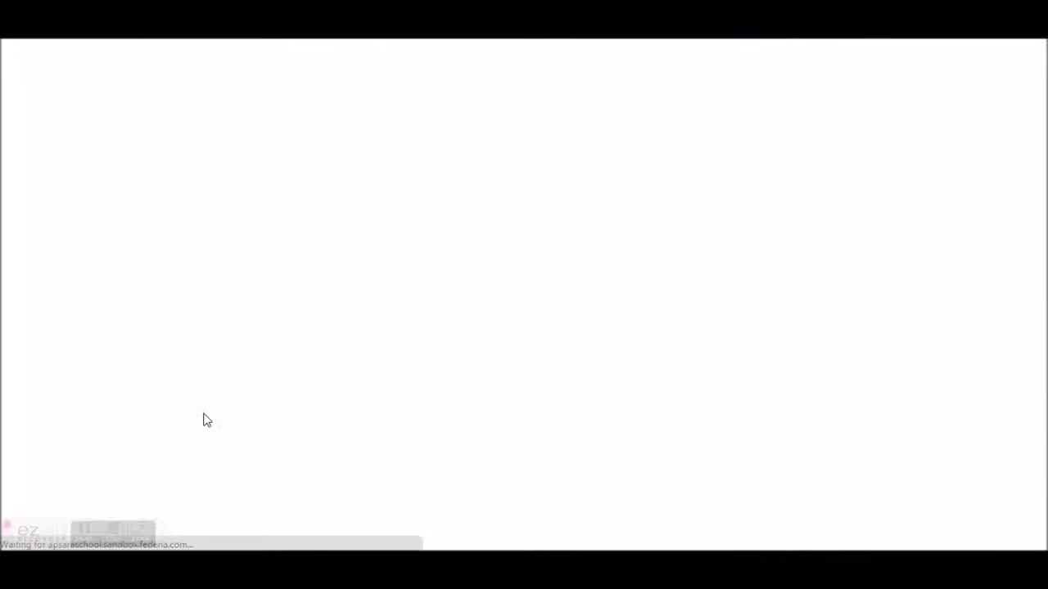
scroll(508, 295, down, 1)
scroll(508, 294, down, 1)
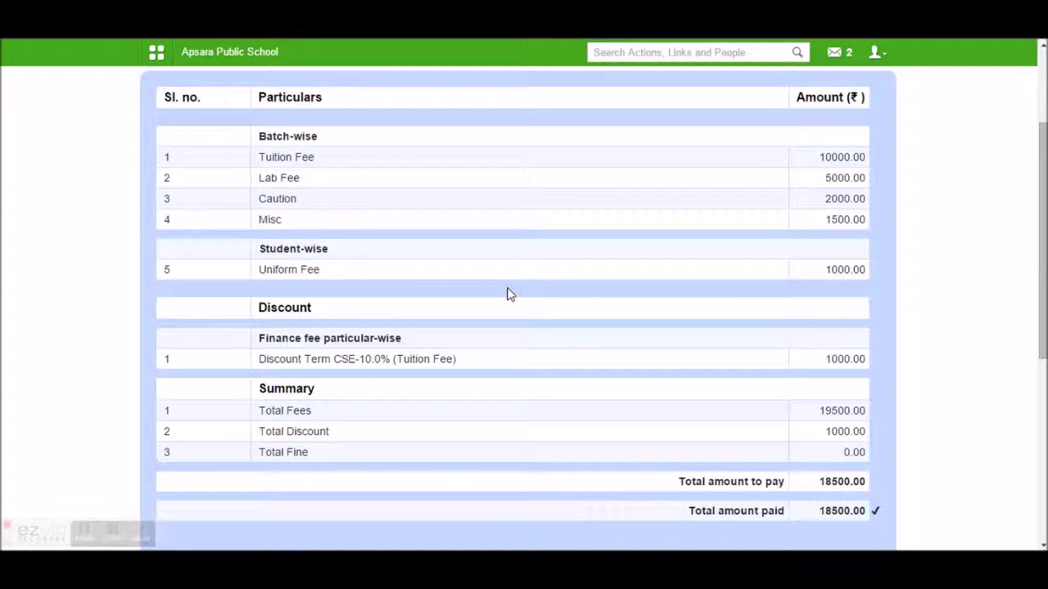
scroll(507, 295, down, 1)
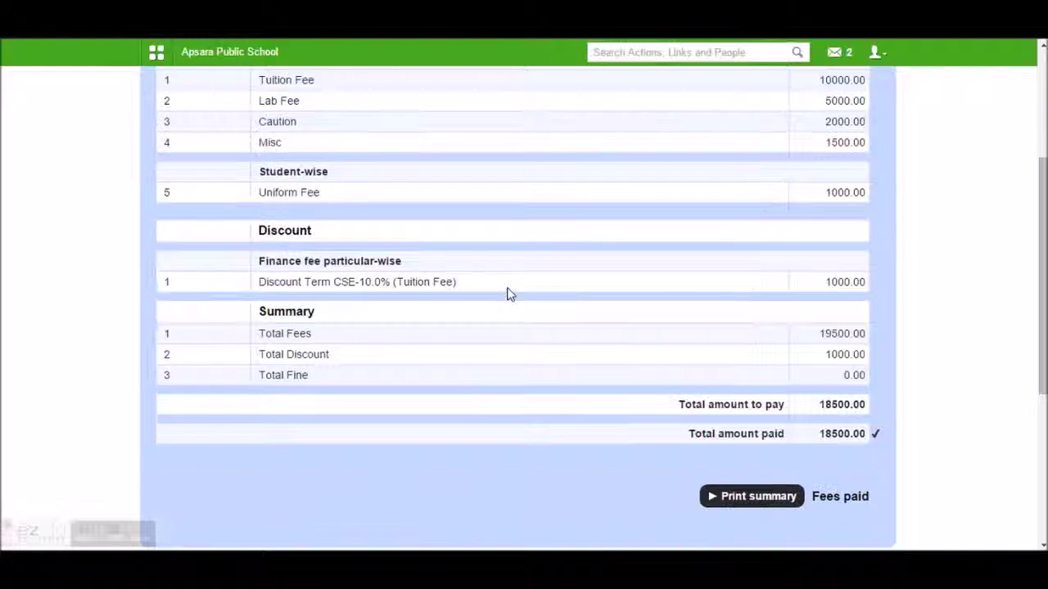
scroll(507, 295, down, 1)
scroll(508, 294, up, 3)
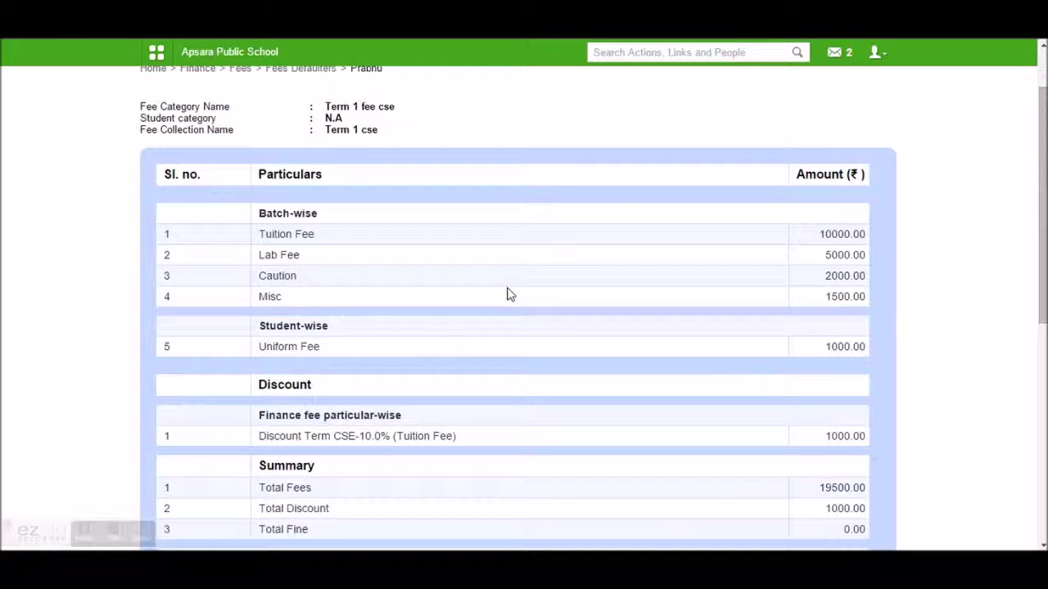
scroll(507, 294, down, 1)
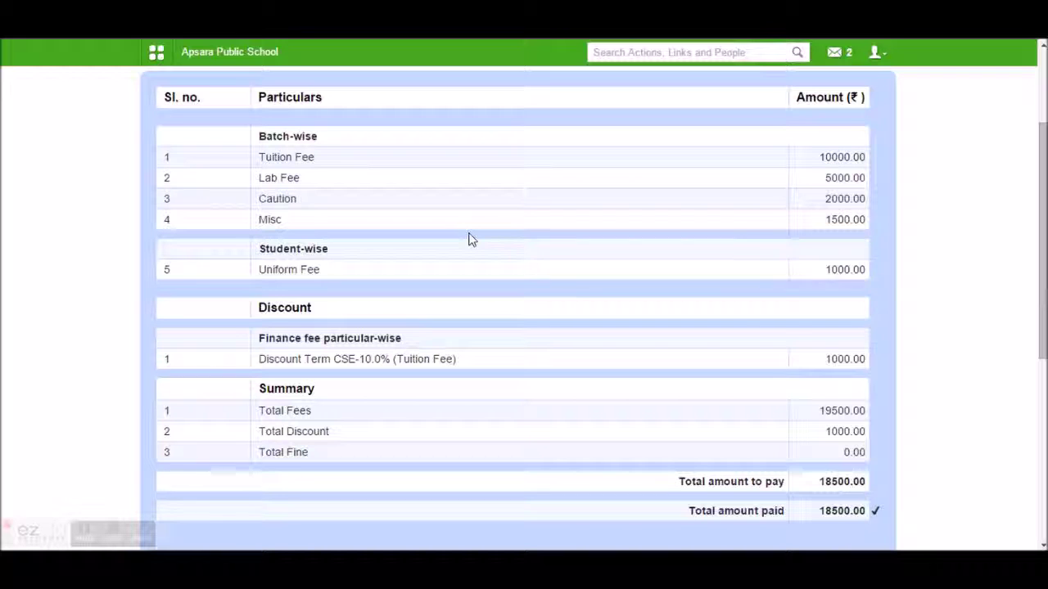
scroll(542, 381, down, 4)
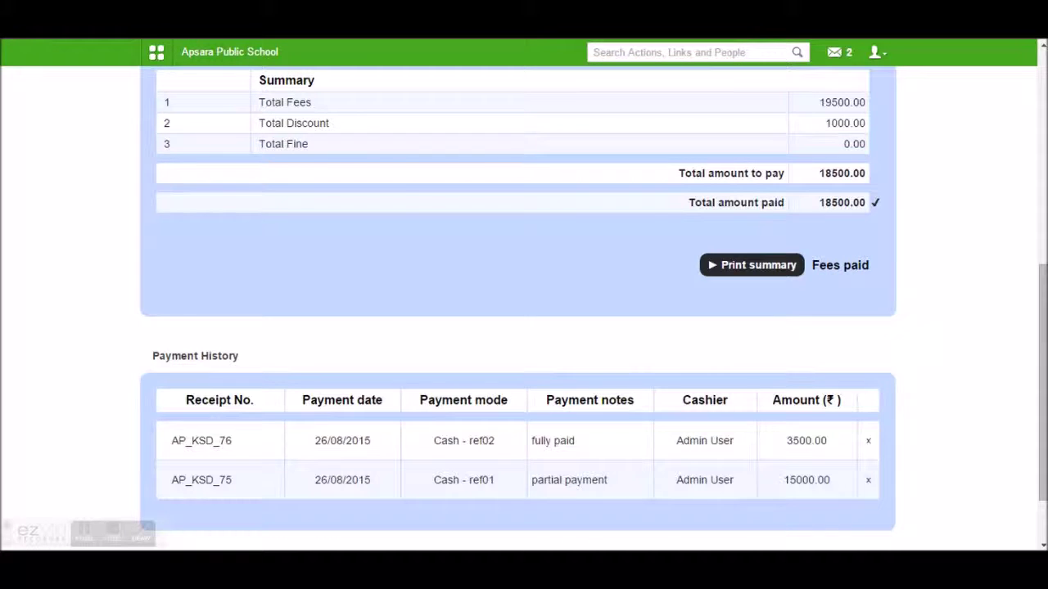
key(ctrl+Tab)
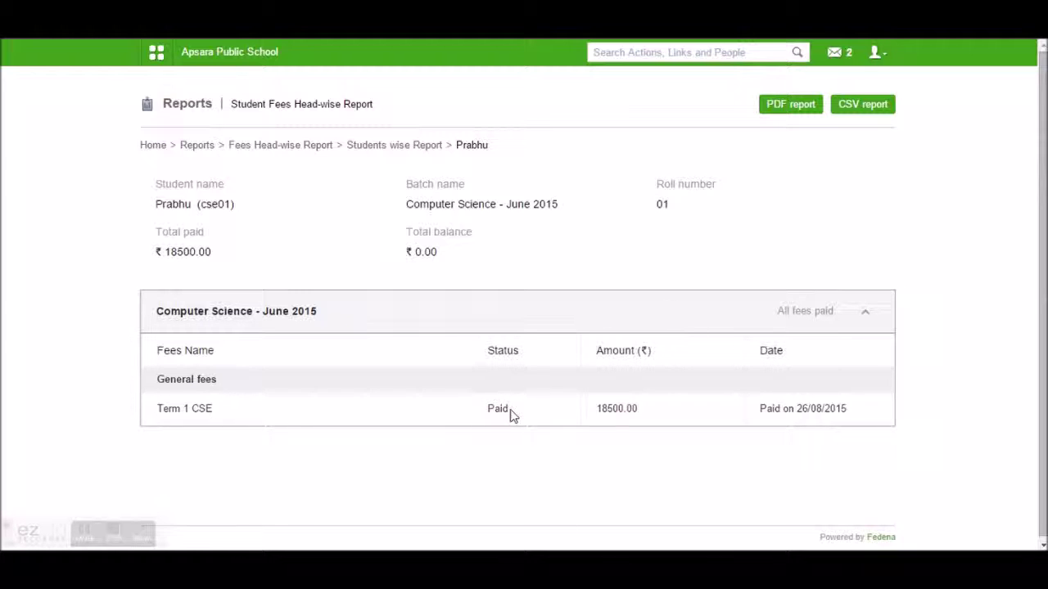
drag(507, 413, 493, 416)
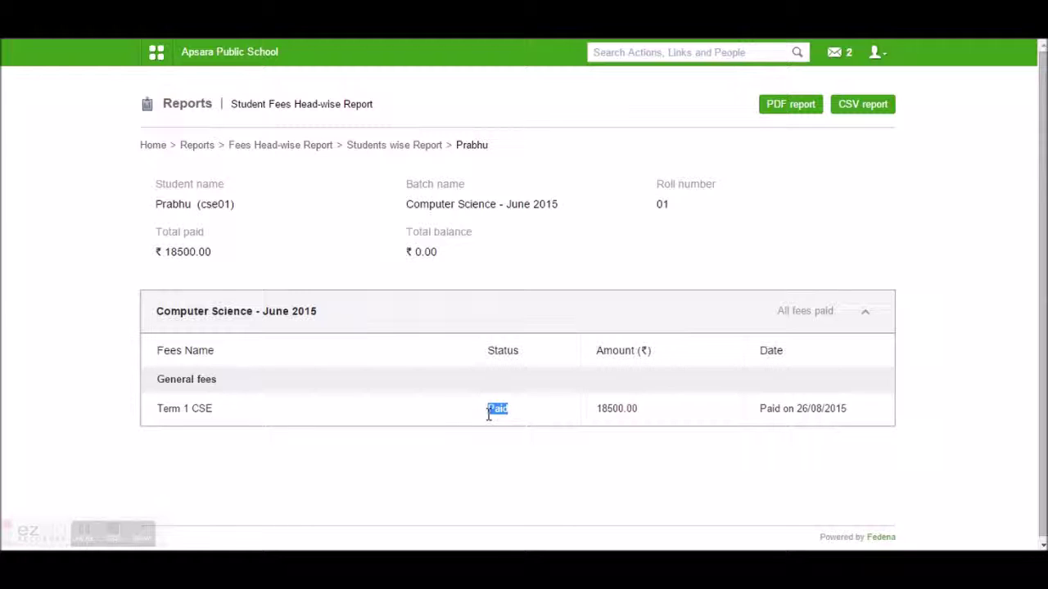
Step: Search the student-wise report for another student by admission number, open that student's report and check the Term 1 CSE status
click(398, 148)
text(cse)
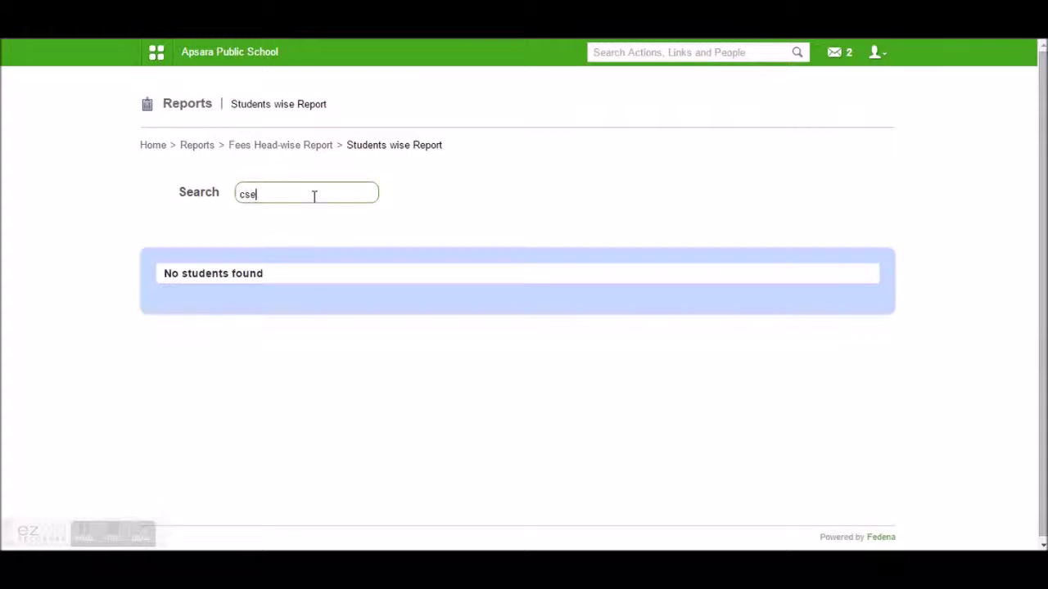
text(03)
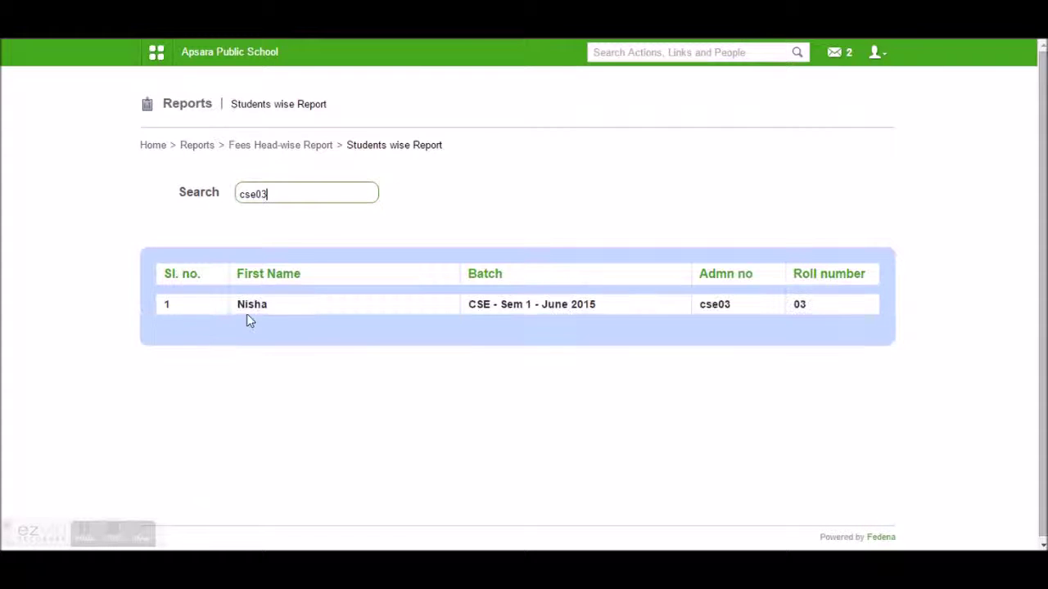
click(249, 309)
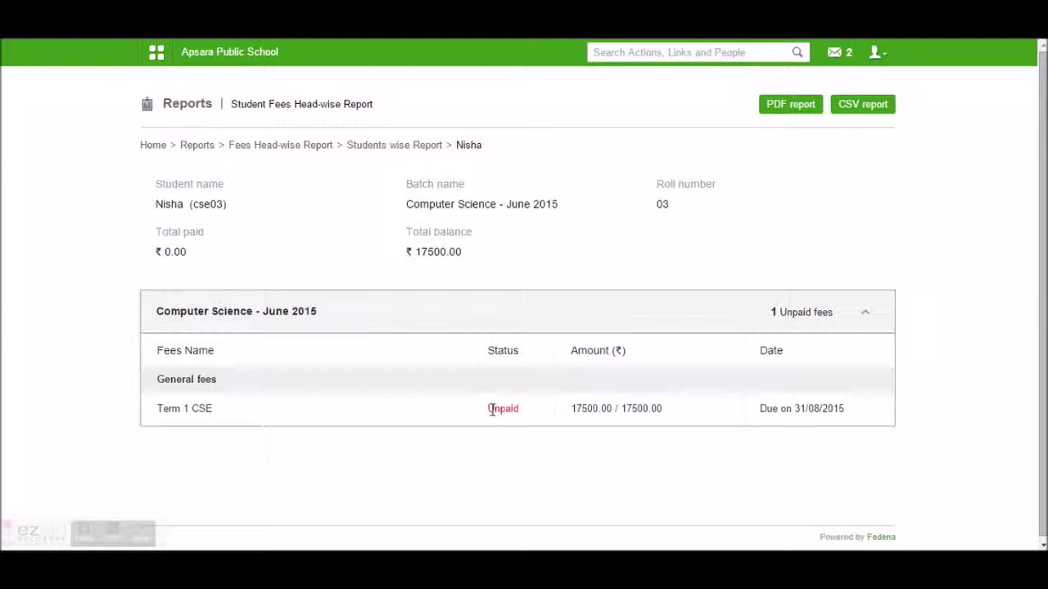
drag(490, 410, 523, 411)
Step: Open this student's Term 1 CSE fee and examine its particulars, discount, due amount and payment fields
click(189, 409)
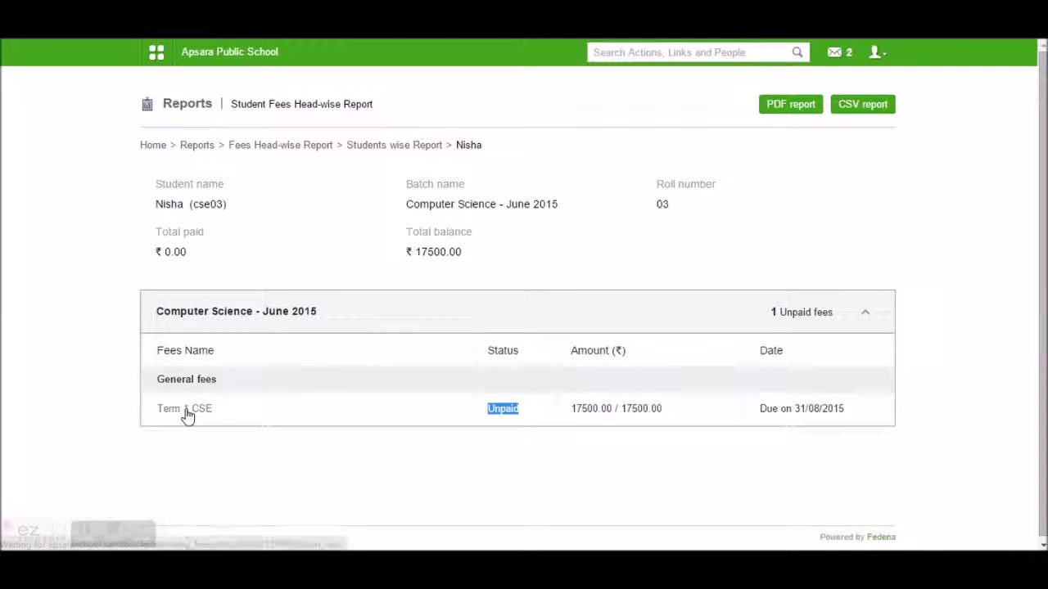
scroll(449, 279, down, 5)
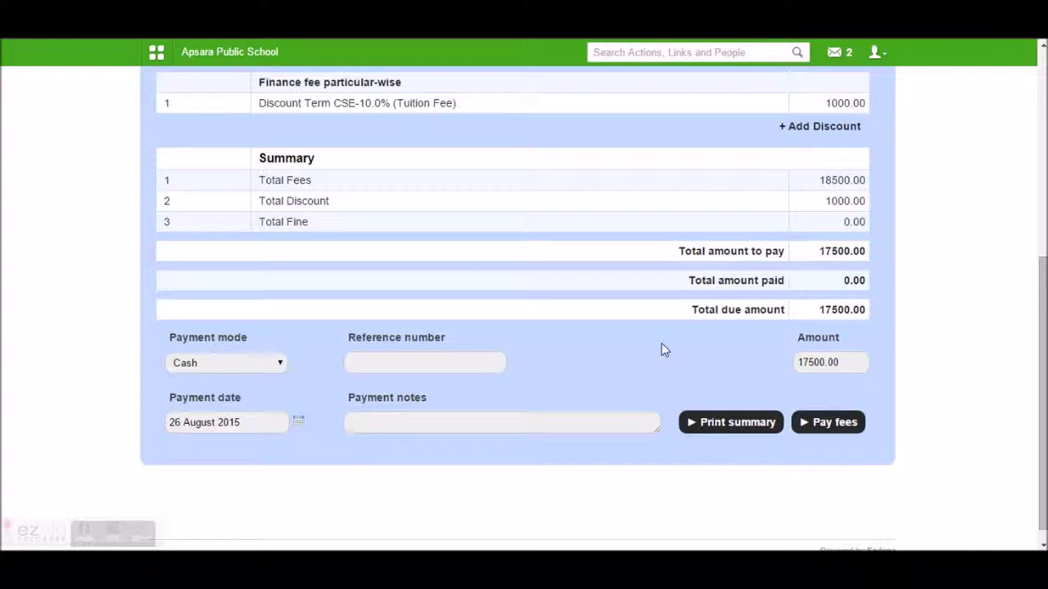
scroll(497, 376, up, 5)
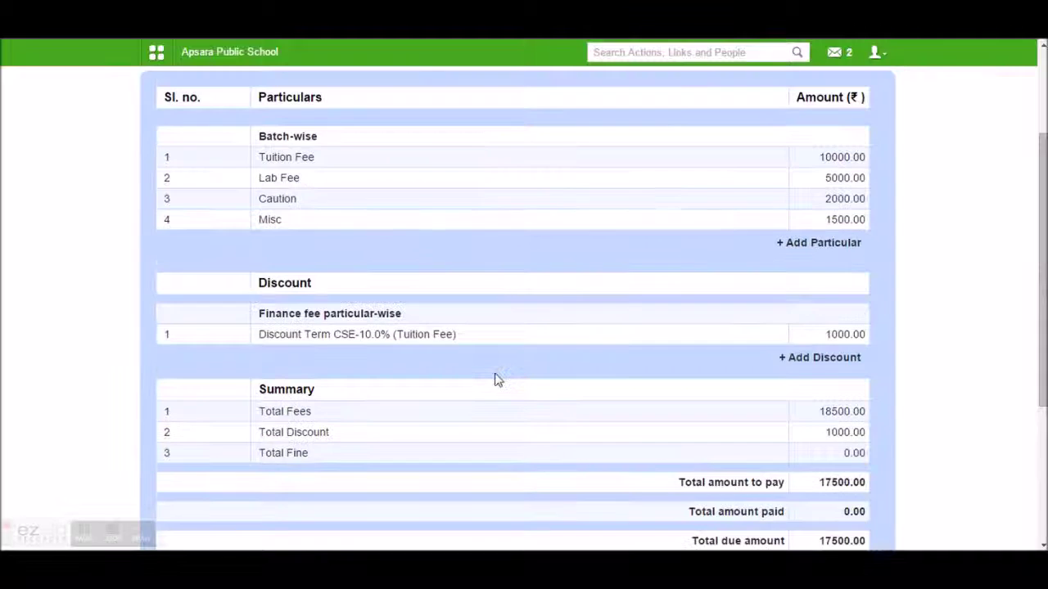
Step: Go to Fee Imports, select batch CSE - Sem 1 - June 2015, and check the fee collections assigned to its students
click(242, 146)
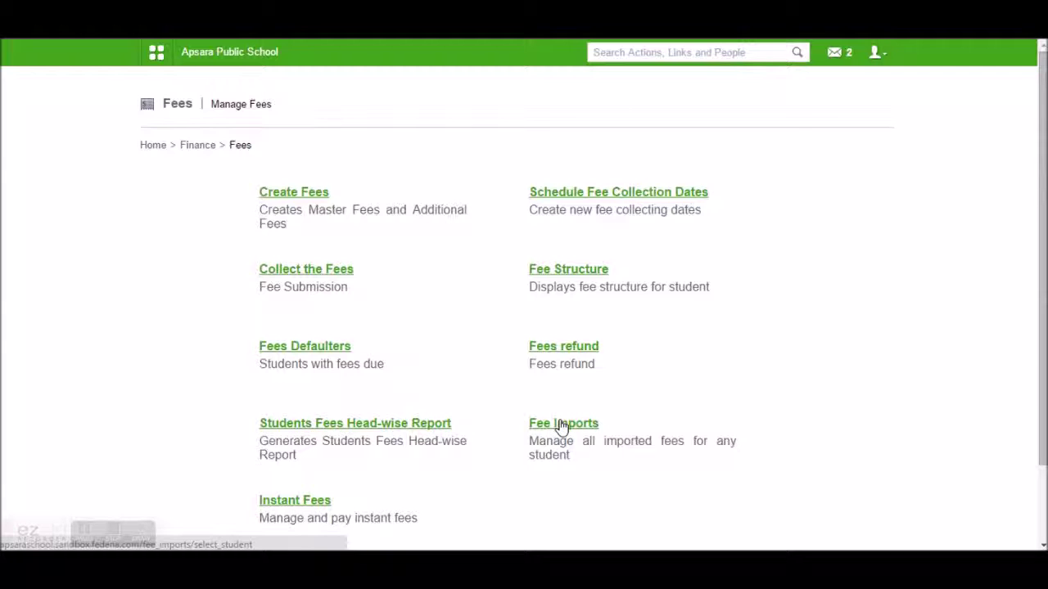
click(562, 425)
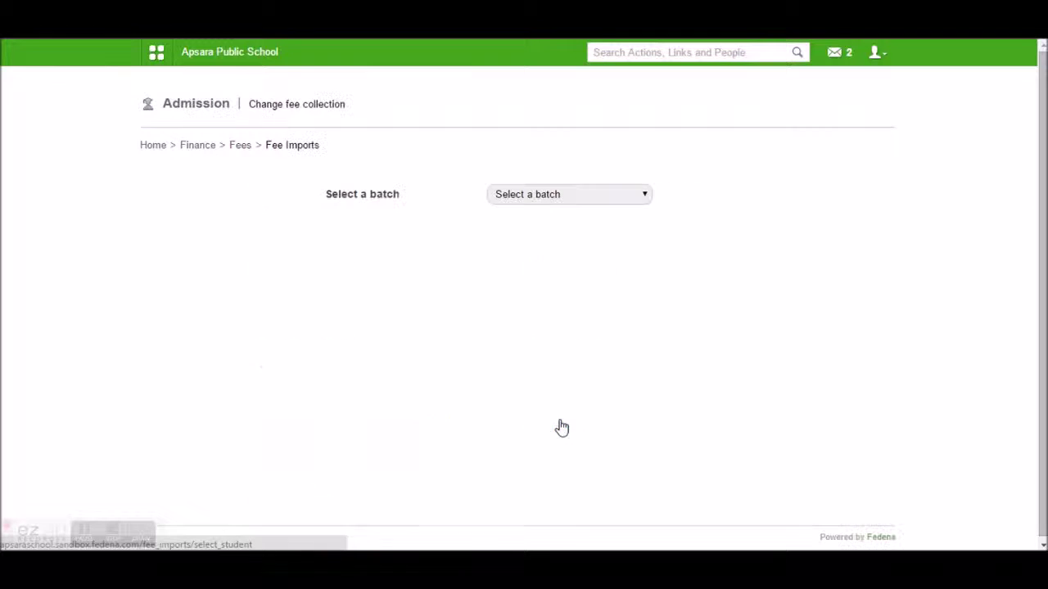
click(556, 195)
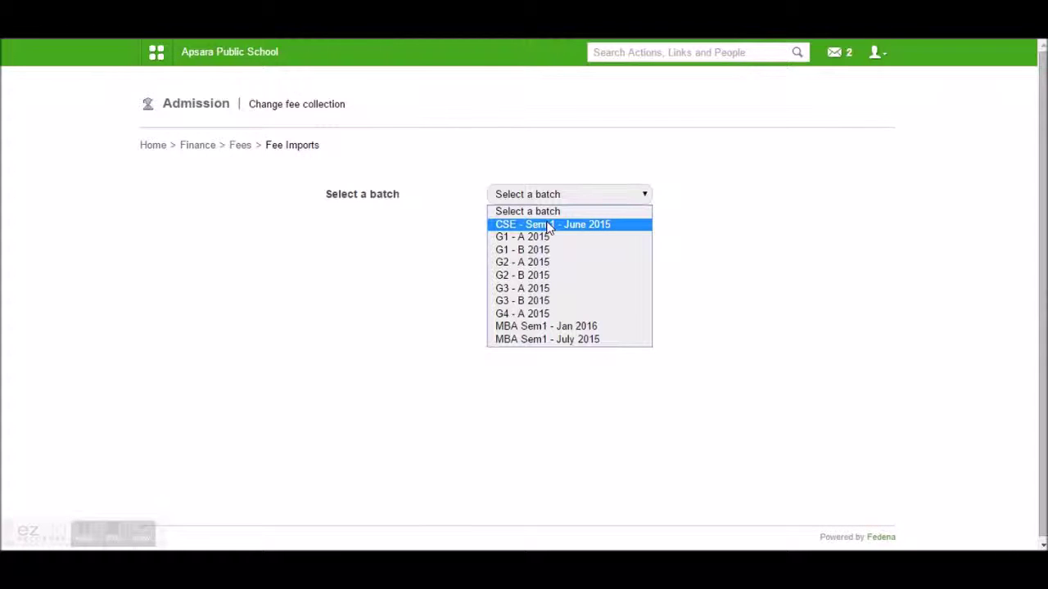
click(549, 227)
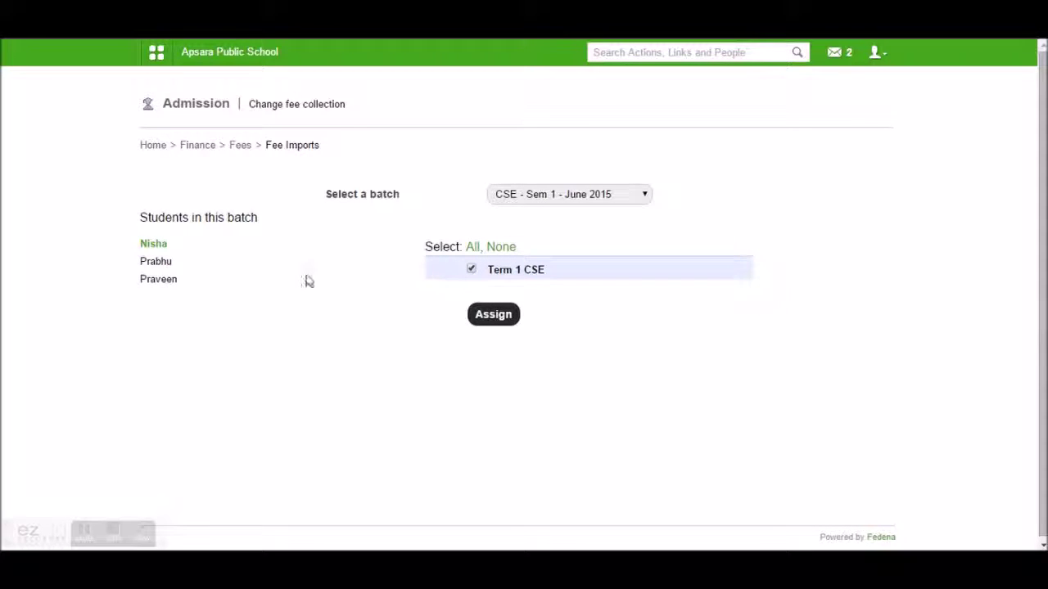
click(174, 283)
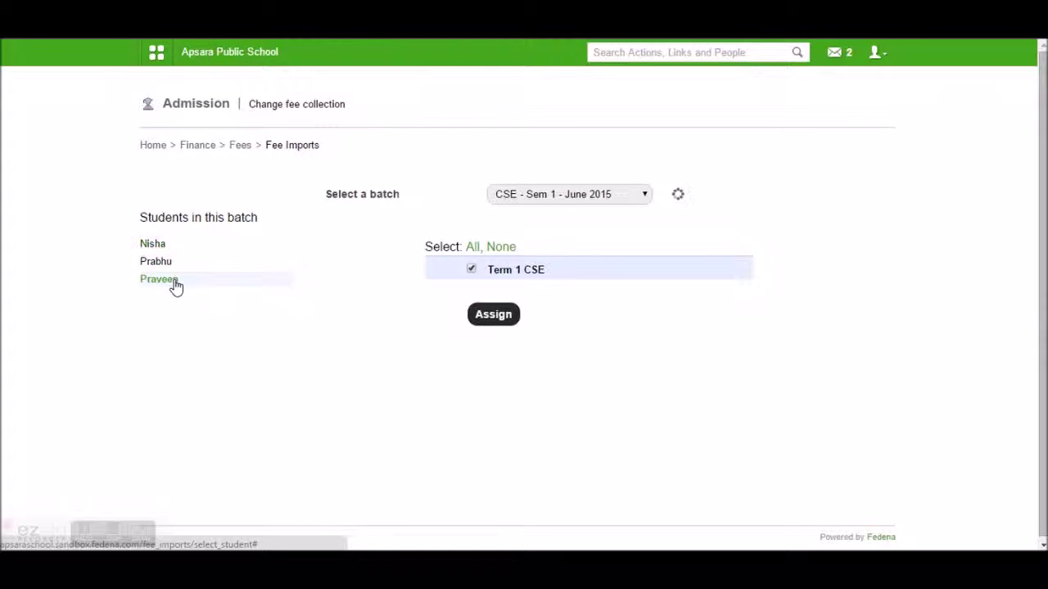
click(176, 264)
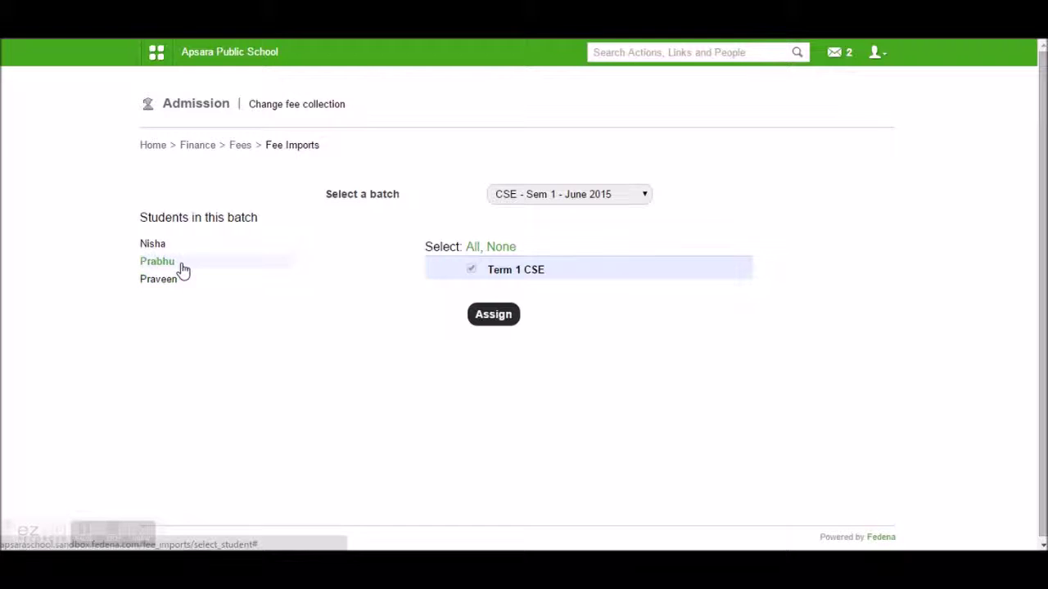
Step: Unassign the Term 1 CSE fee collection from the first student listed in the batch and save the assignment
click(168, 245)
click(472, 270)
click(494, 316)
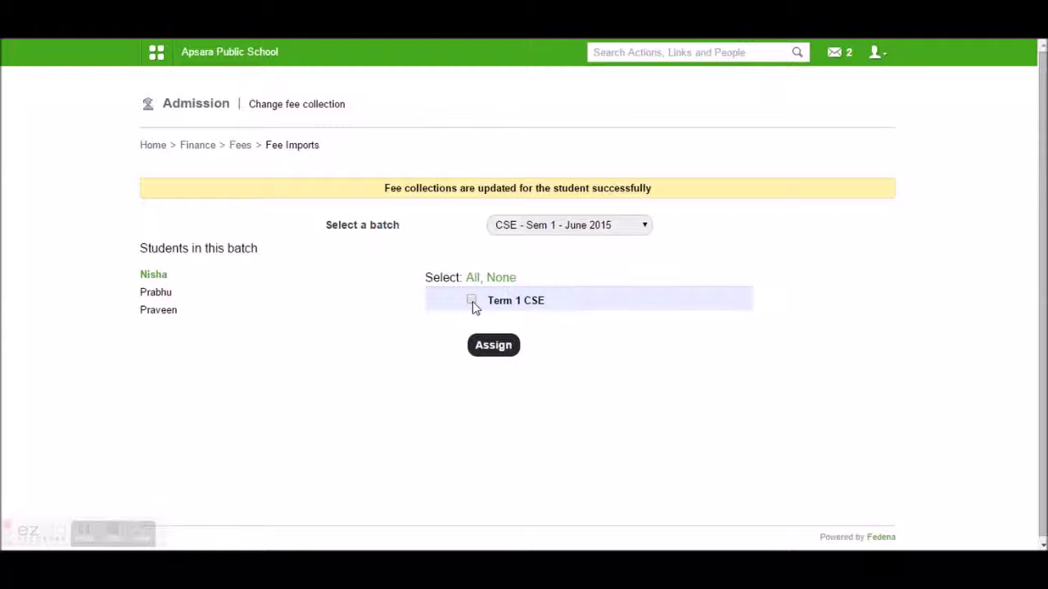
Step: Go to instant fee management and create an instant fee category named Freshers Day Celebrations without a description
click(237, 156)
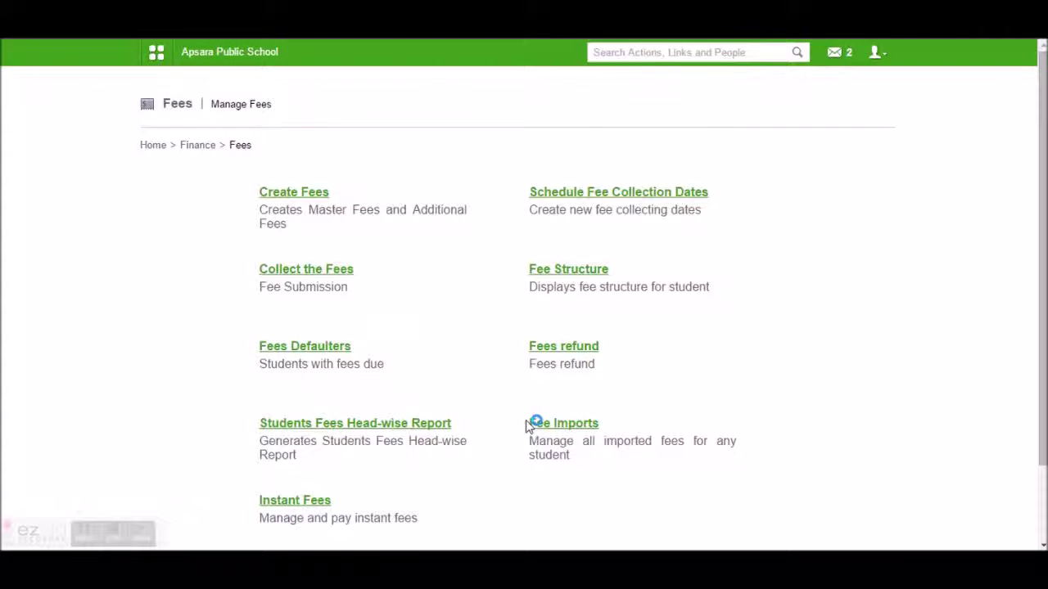
scroll(533, 423, down, 2)
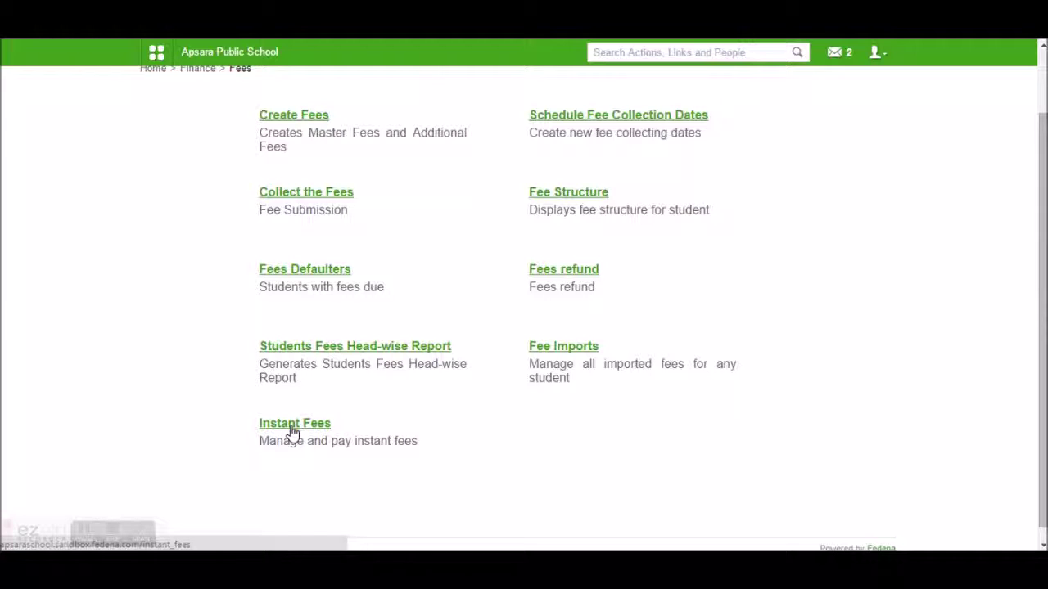
click(292, 431)
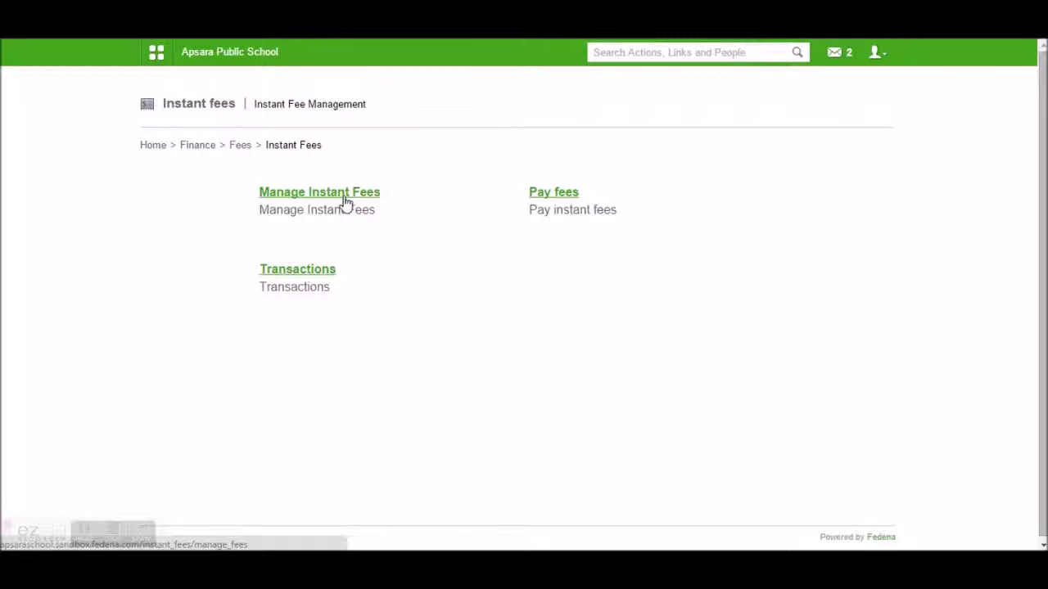
click(365, 194)
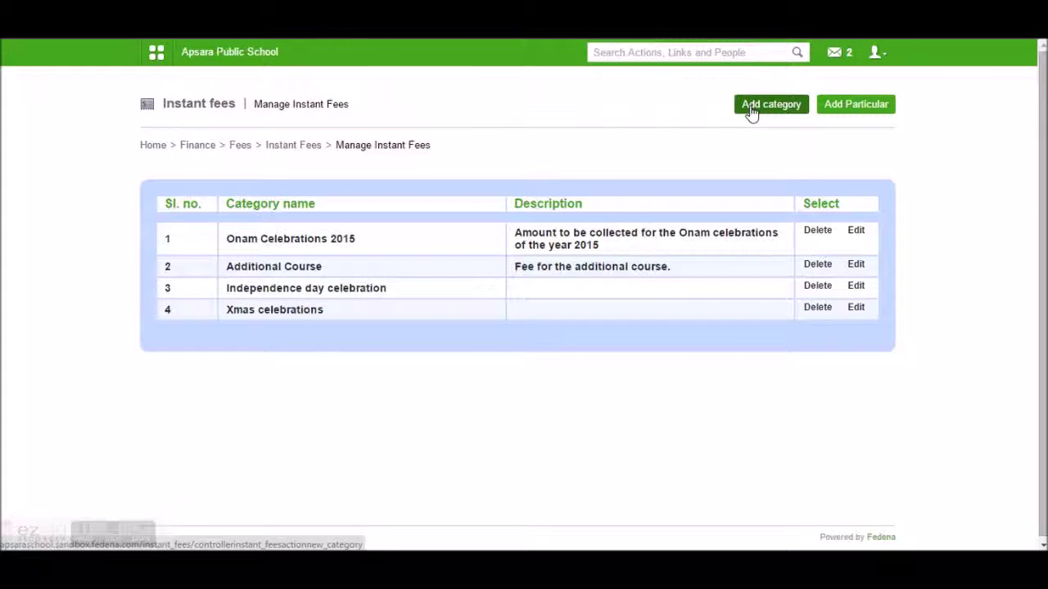
click(752, 113)
click(552, 103)
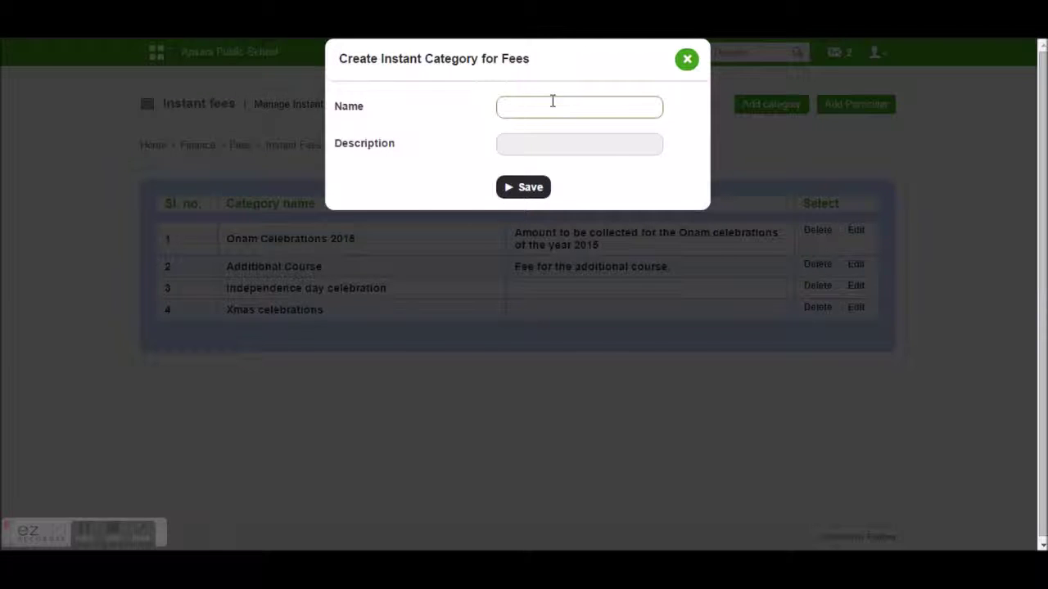
text(Freshers Day Celebrations)
click(551, 143)
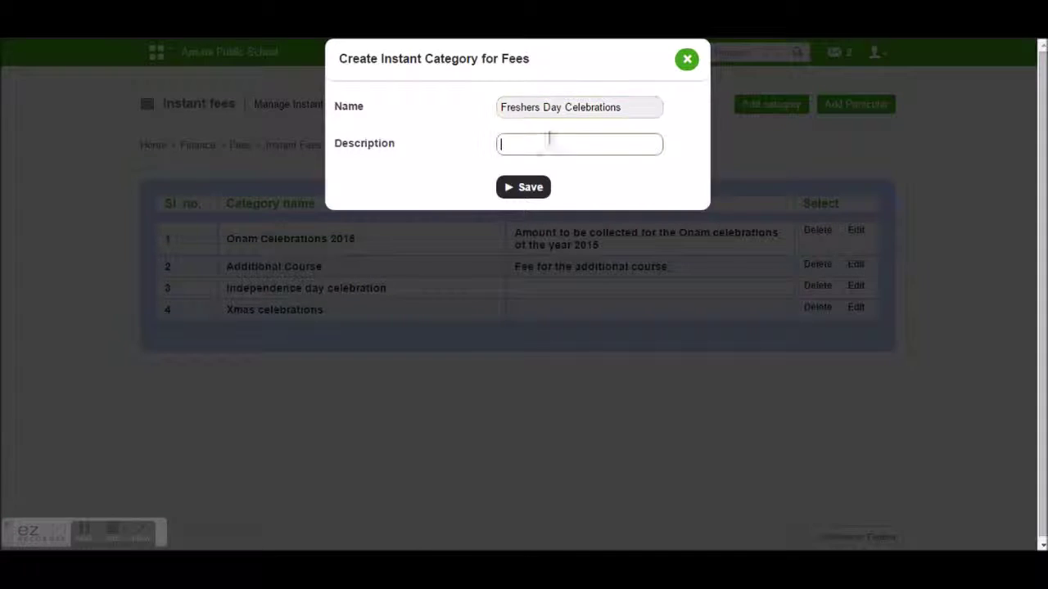
click(527, 195)
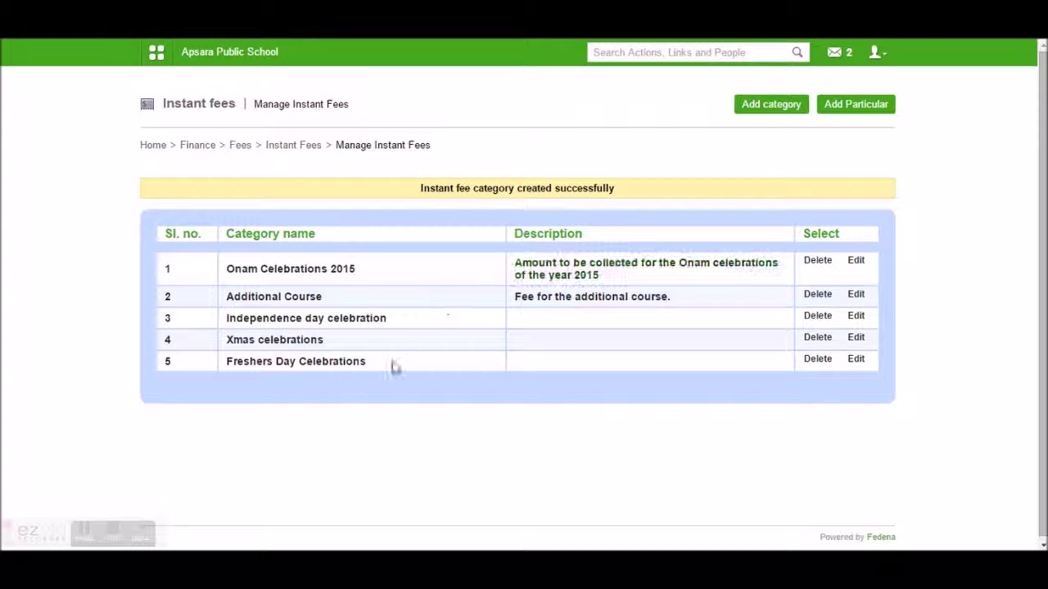
Step: Add a particular named Celebration fee with an amount of 500 to the Freshers Day Celebrations category
click(285, 373)
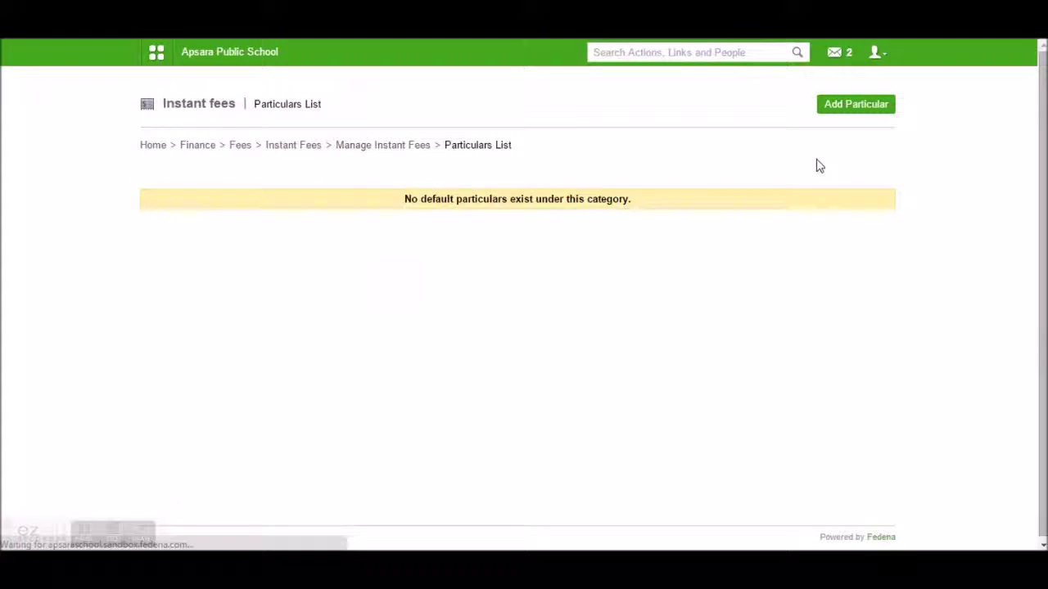
click(830, 110)
click(541, 113)
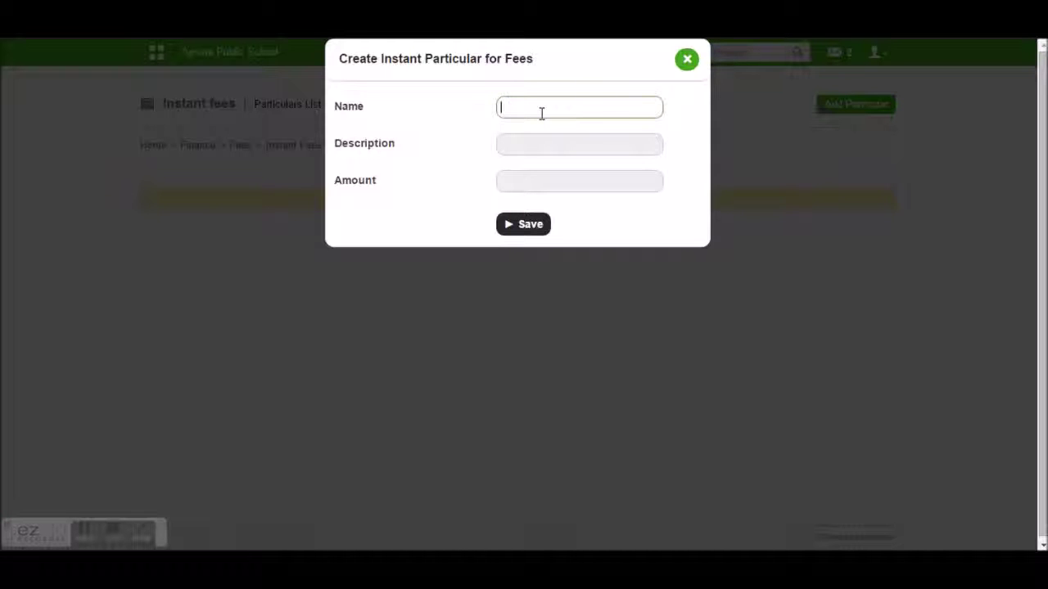
text(Celebration fee)
click(542, 179)
text(500)
click(519, 226)
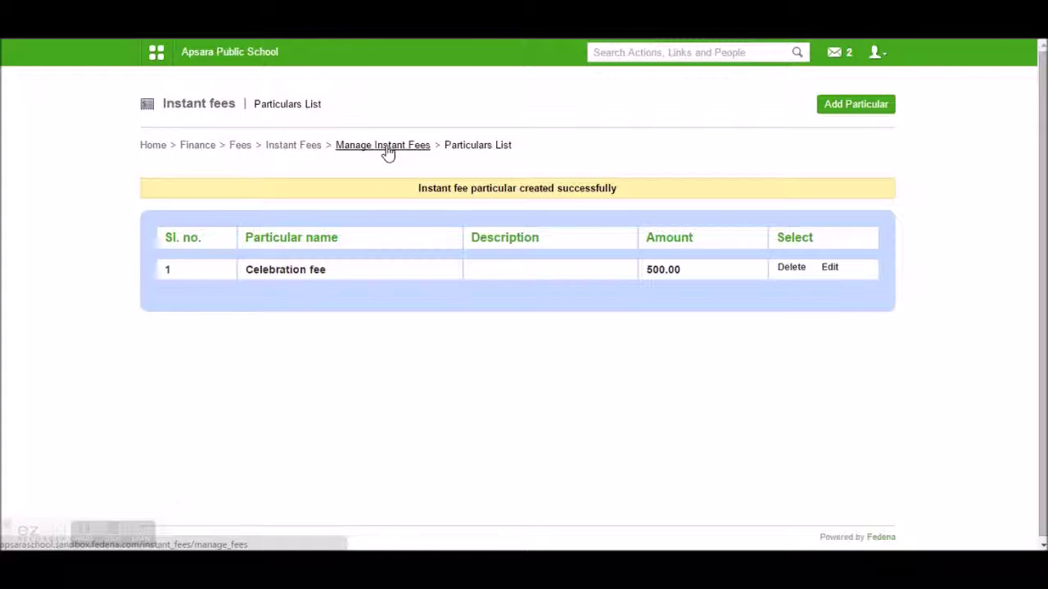
Step: Go to instant fee payment, find the student payee by admission number, and choose the Freshers Day Celebrations category
click(388, 148)
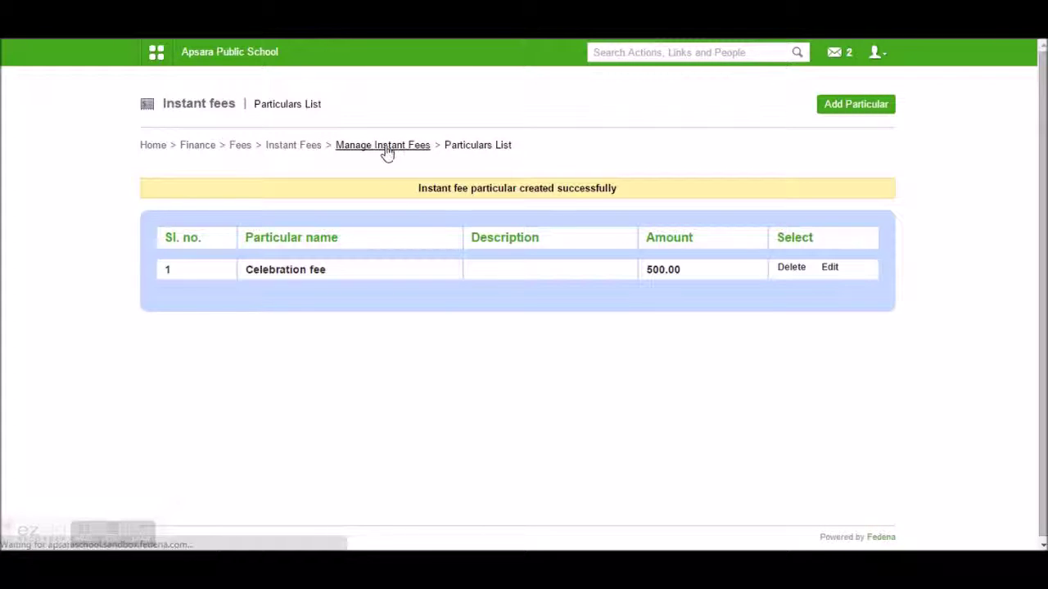
click(293, 148)
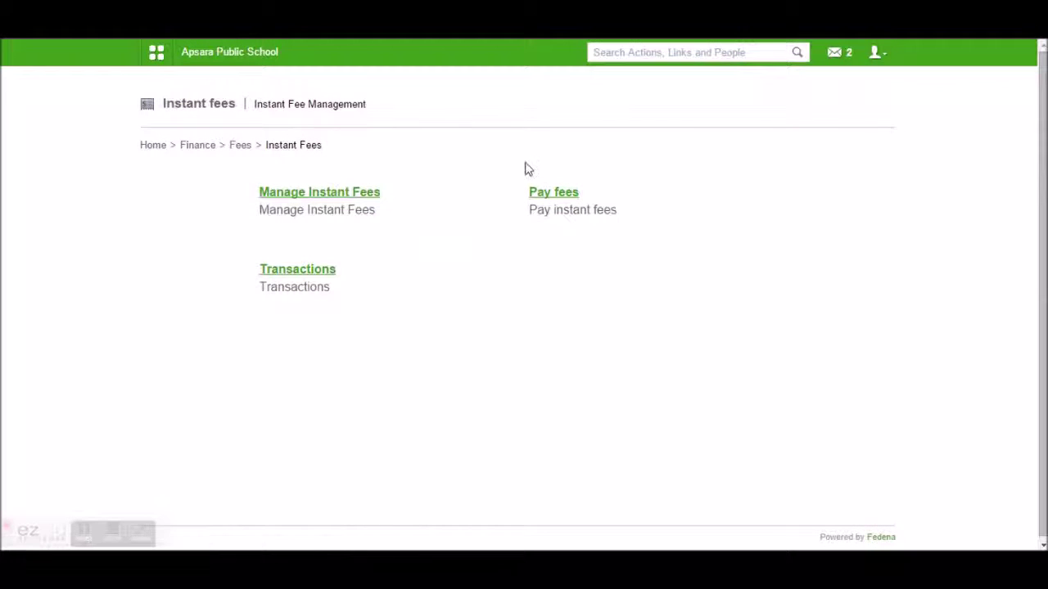
click(557, 197)
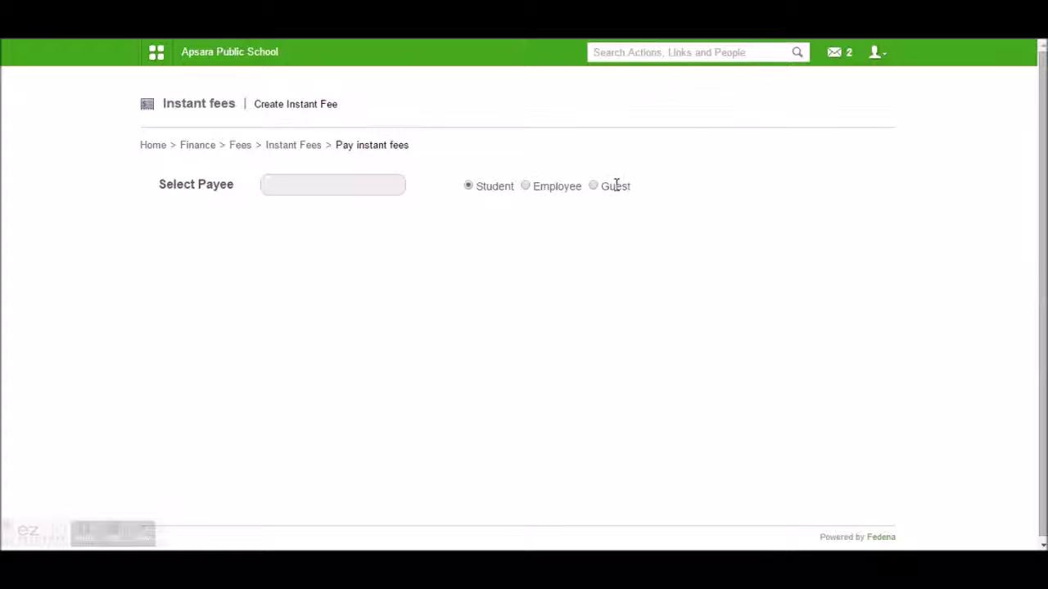
click(402, 192)
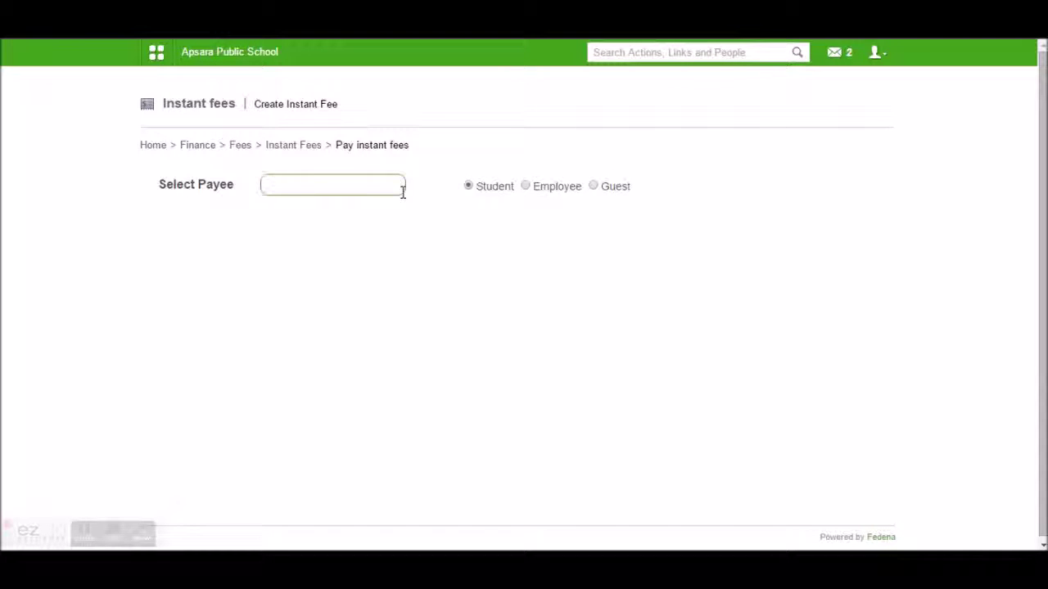
text(cse01)
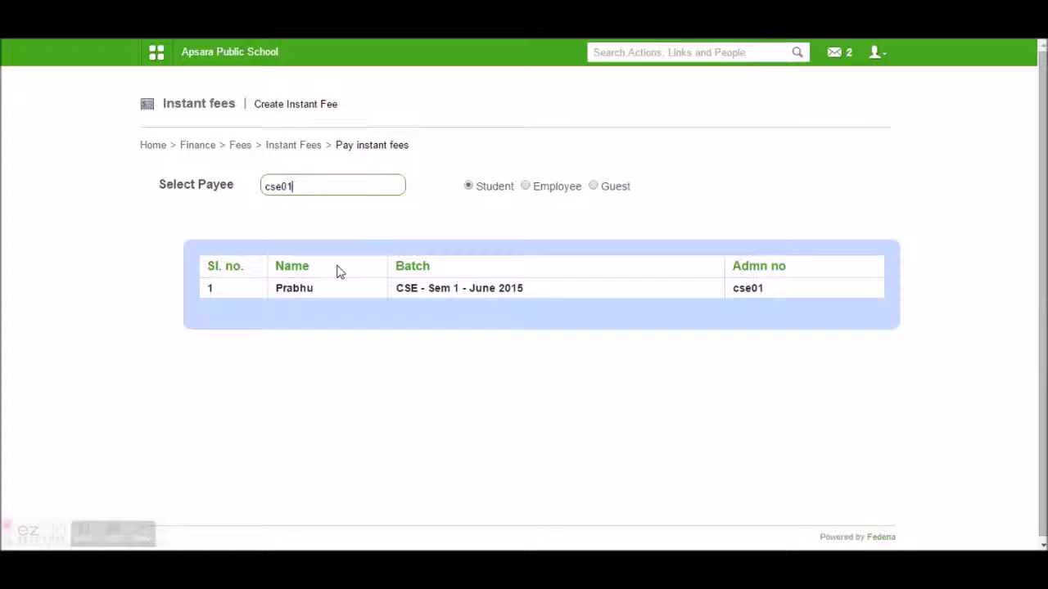
click(287, 291)
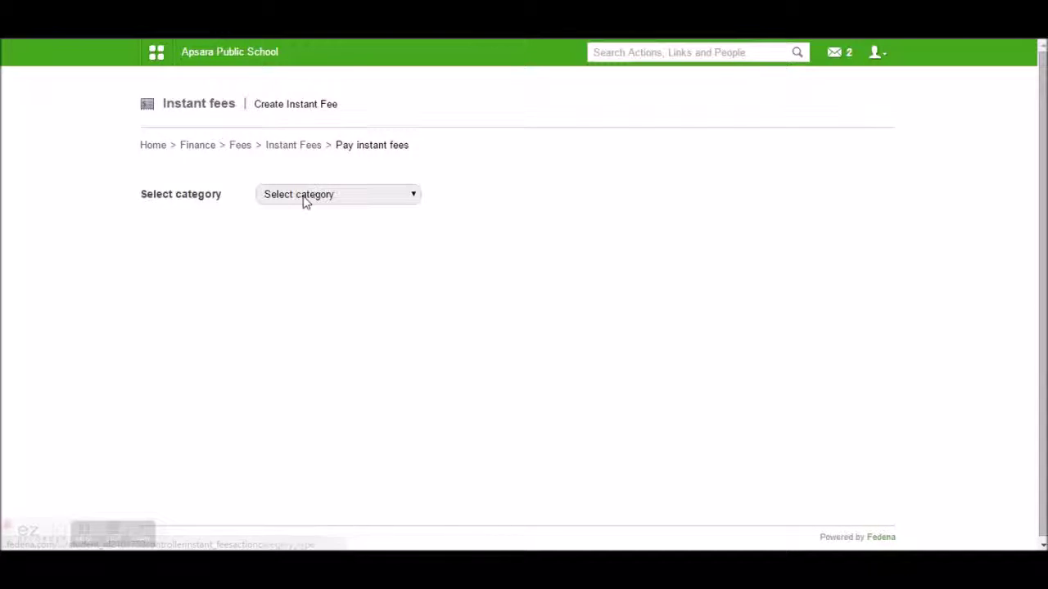
click(303, 197)
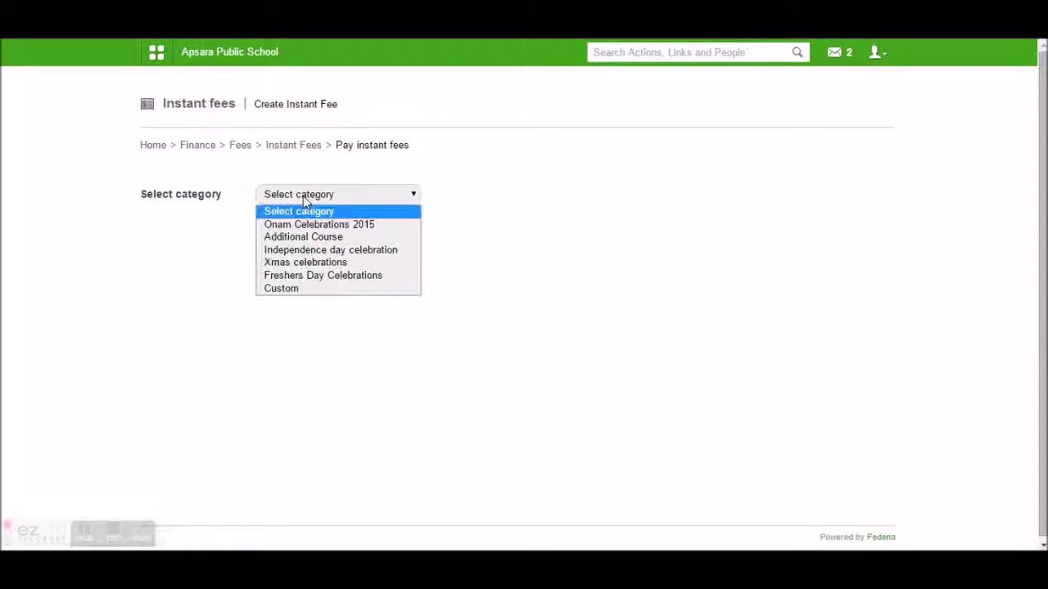
click(299, 277)
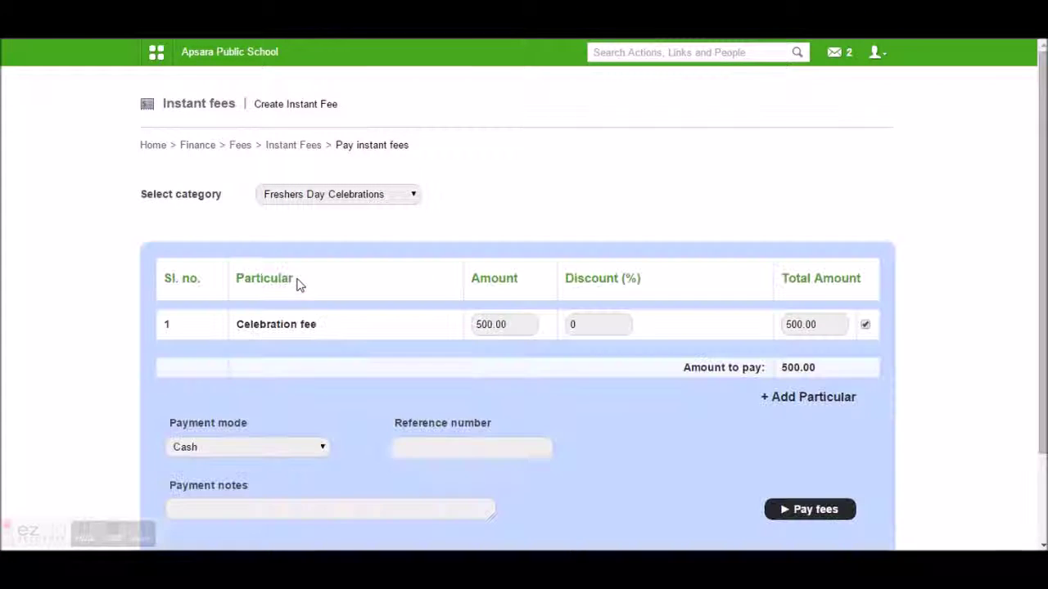
Step: Enter ref001 as the payment's reference number and paid as its payment notes
click(490, 325)
scroll(630, 353, down, 2)
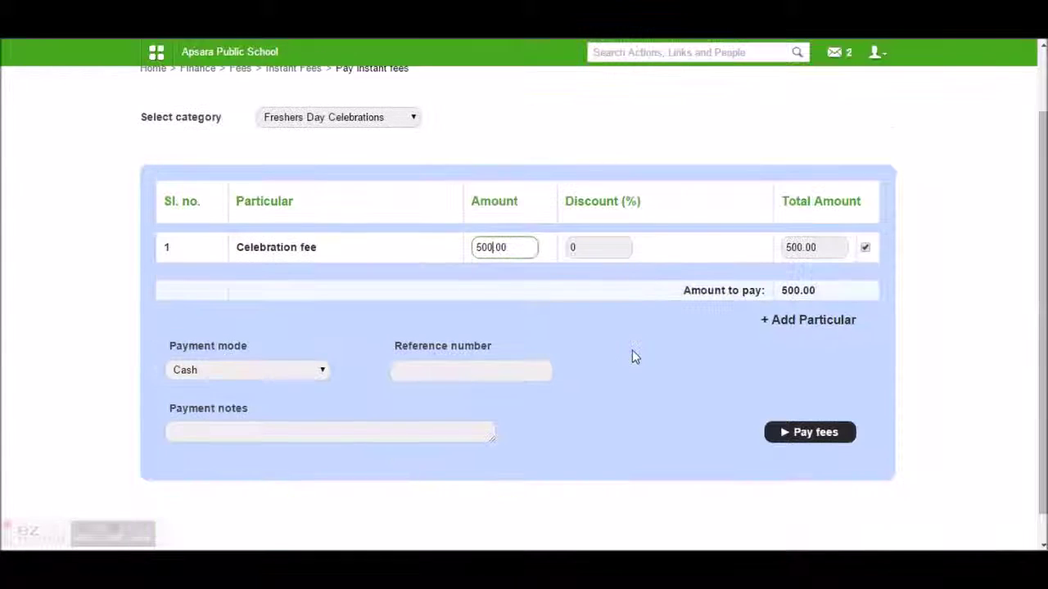
click(509, 371)
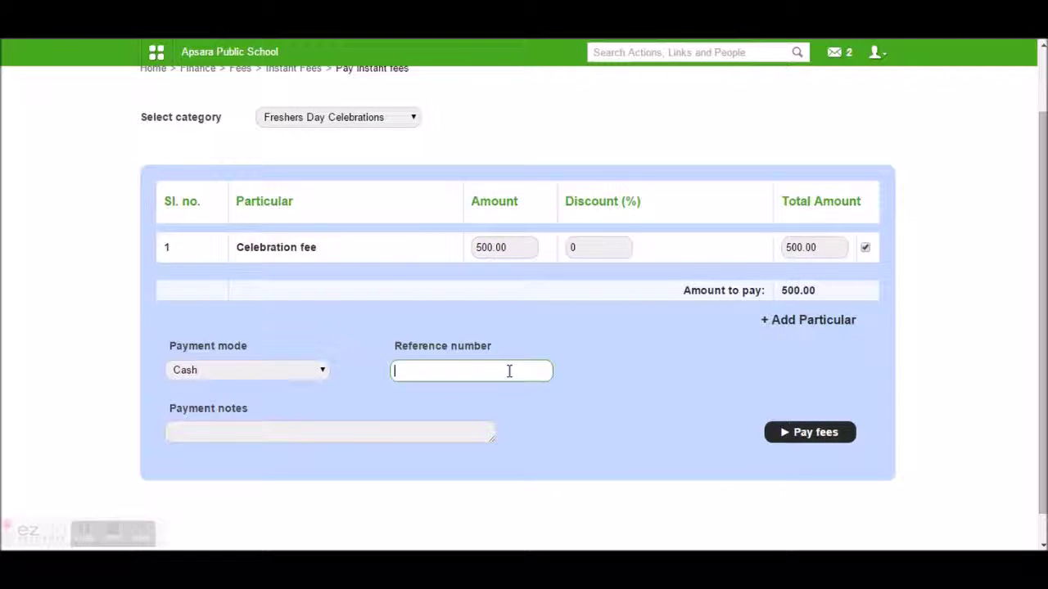
text(ref001)
click(423, 438)
text(paid)
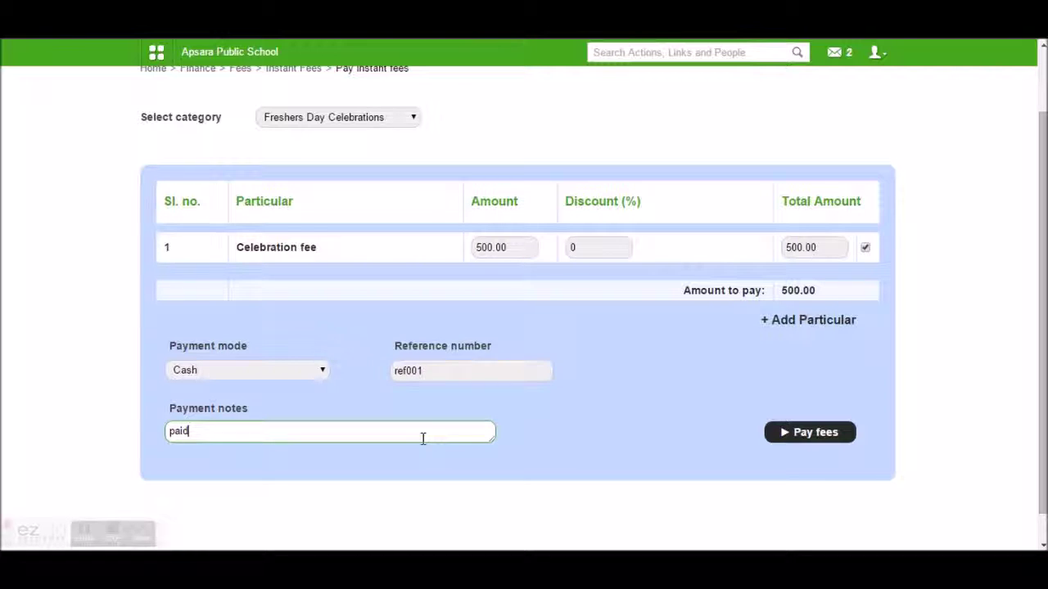
Step: Add a blank extra particular, remove it again, and pay the student's Freshers Day Celebrations fee in cash
click(816, 322)
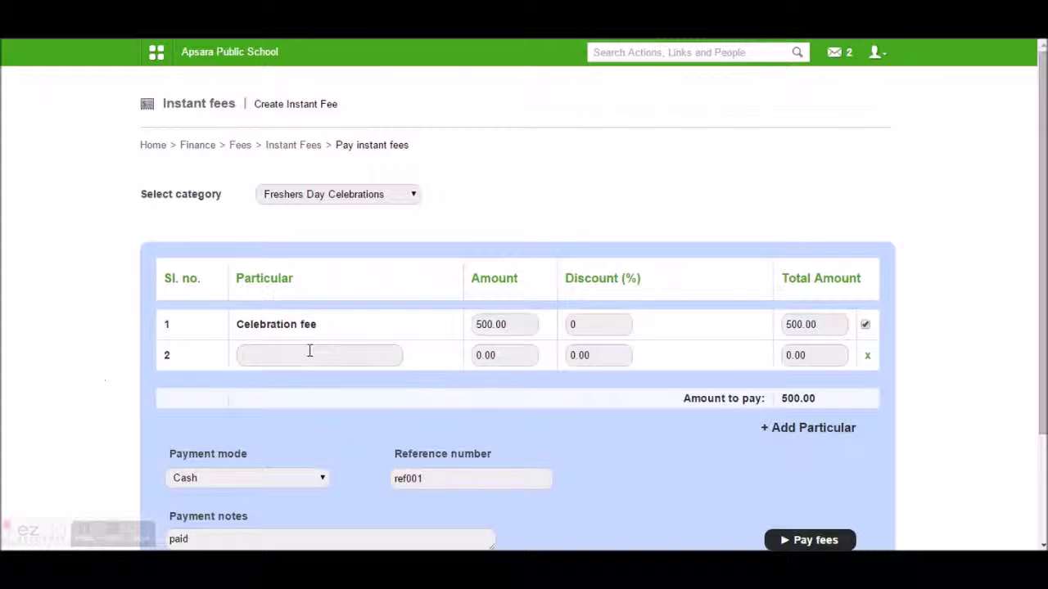
click(870, 358)
scroll(870, 426, down, 2)
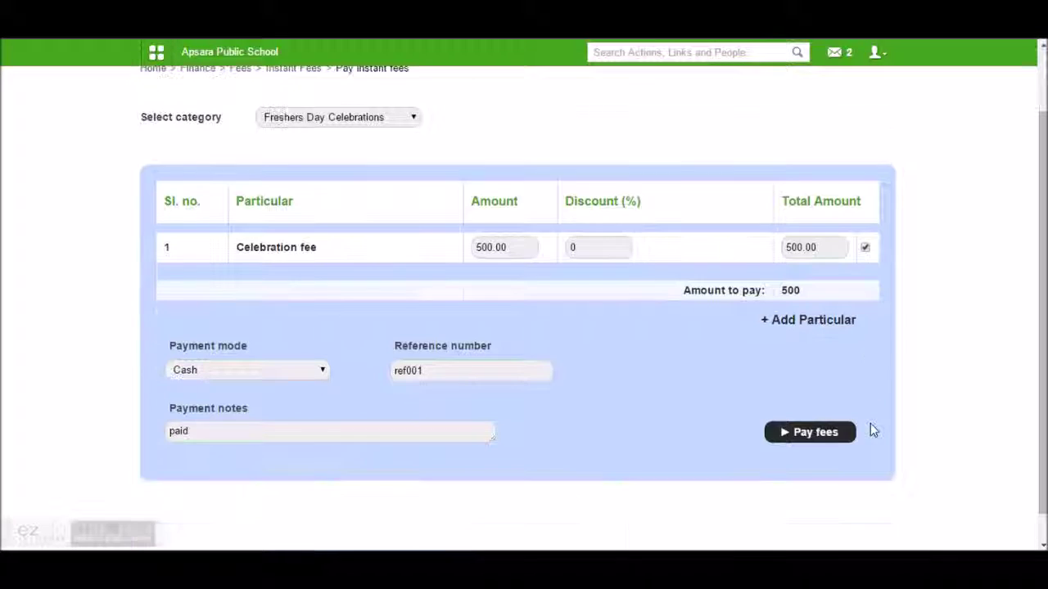
click(796, 434)
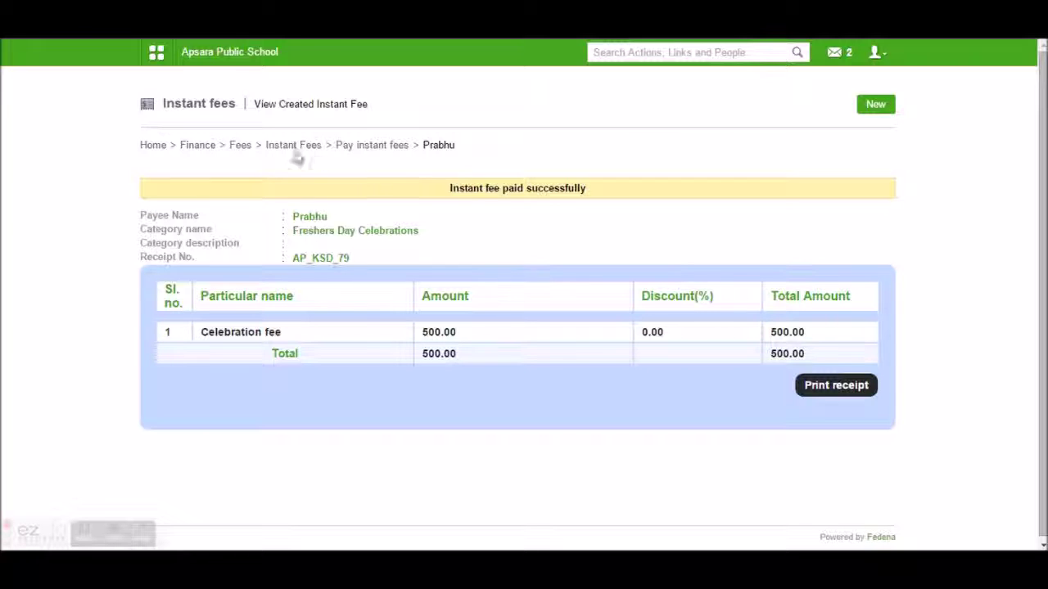
Step: Return to the Manage Fees page and look over its options
click(245, 153)
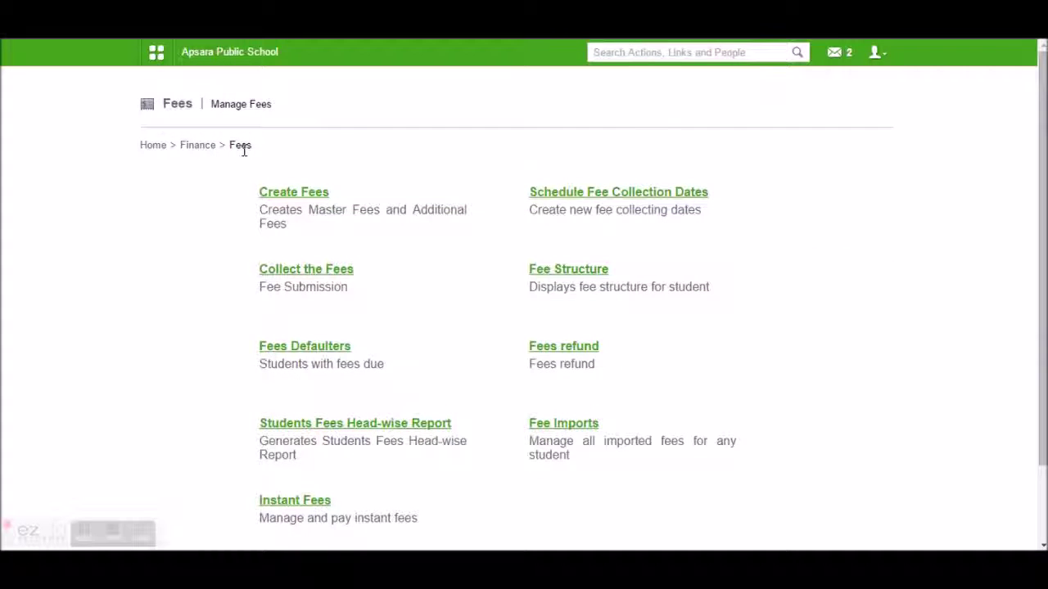
scroll(453, 318, down, 1)
scroll(456, 318, up, 1)
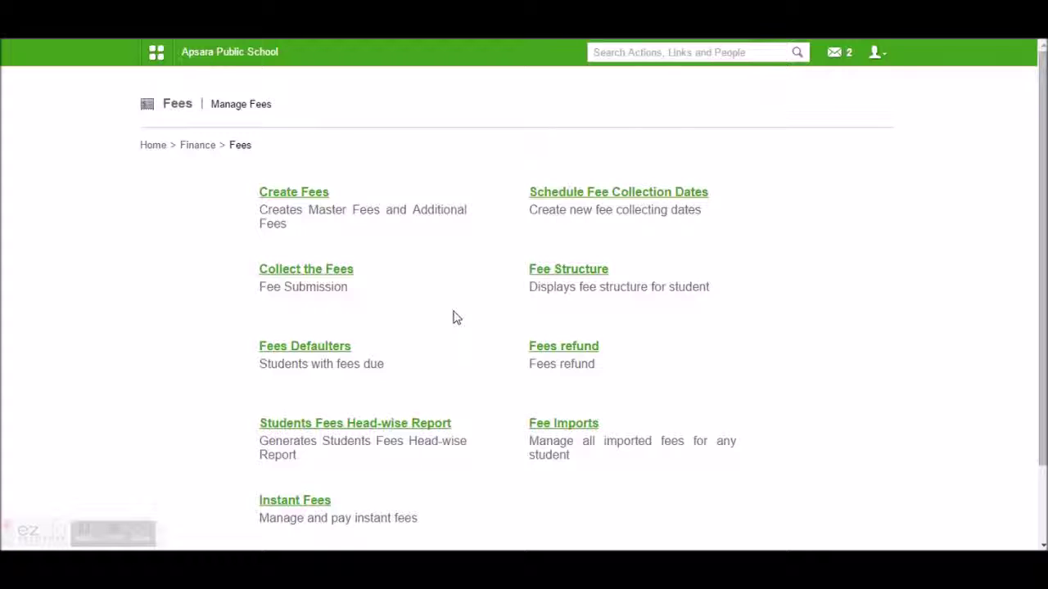